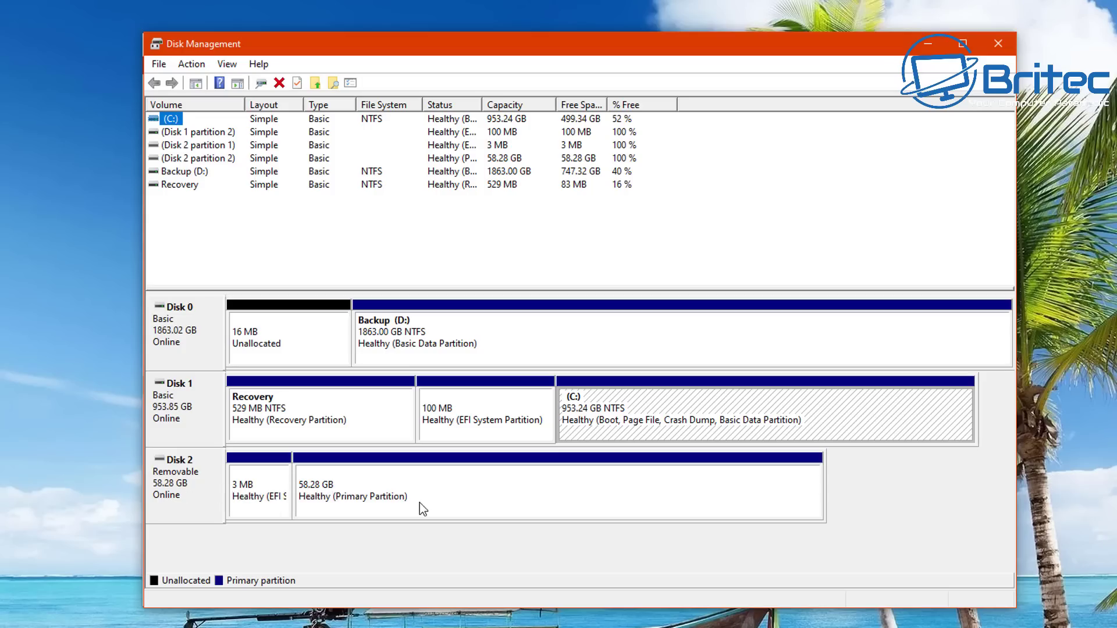
Try to open the drive letter and path settings for the 58.28 GB primary partition on Disk 2.
left_click(370, 501)
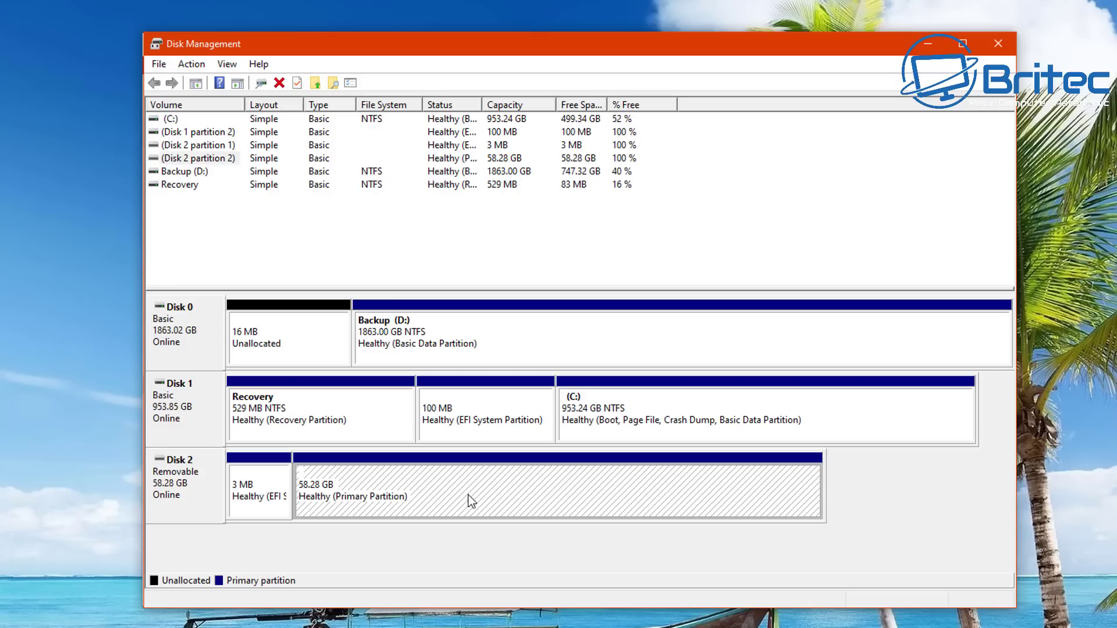
right_click(359, 485)
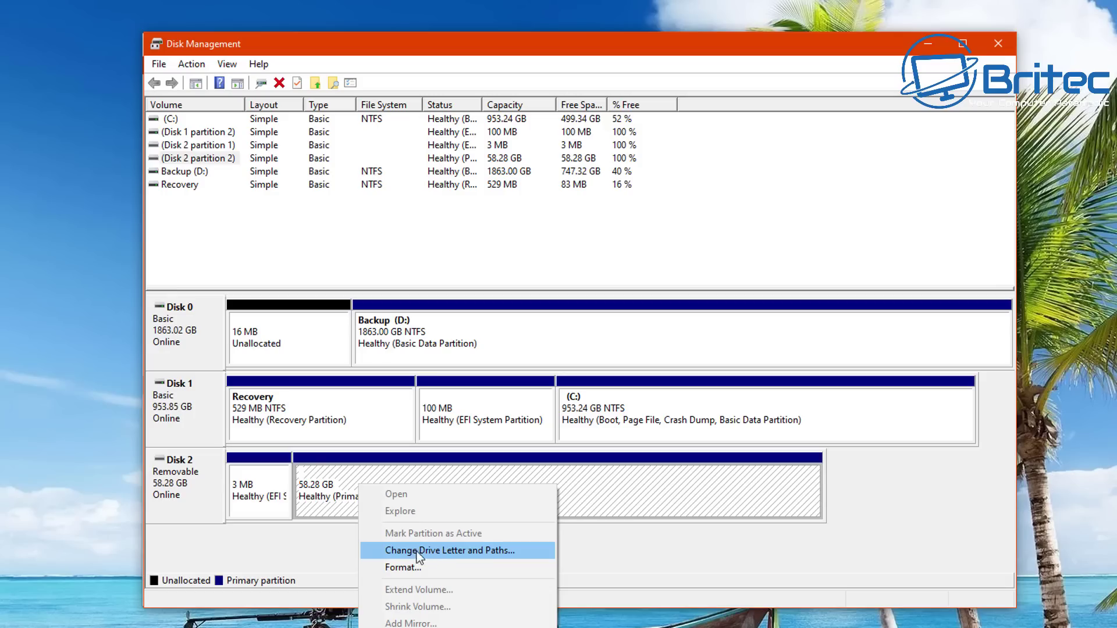
left_click(324, 492)
right_click(364, 490)
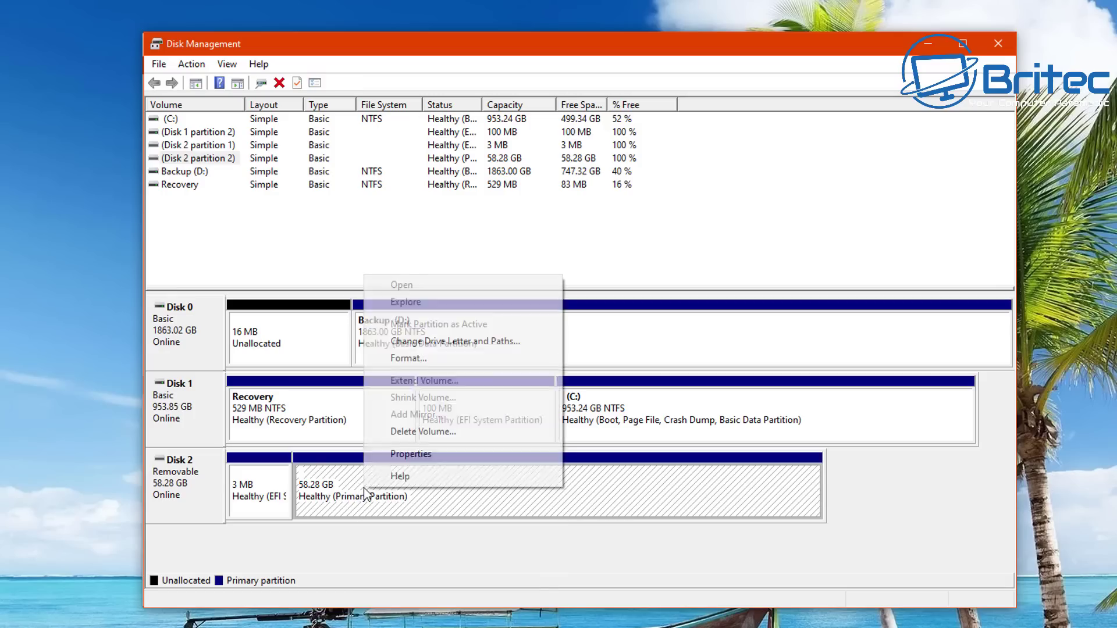
left_click(427, 347)
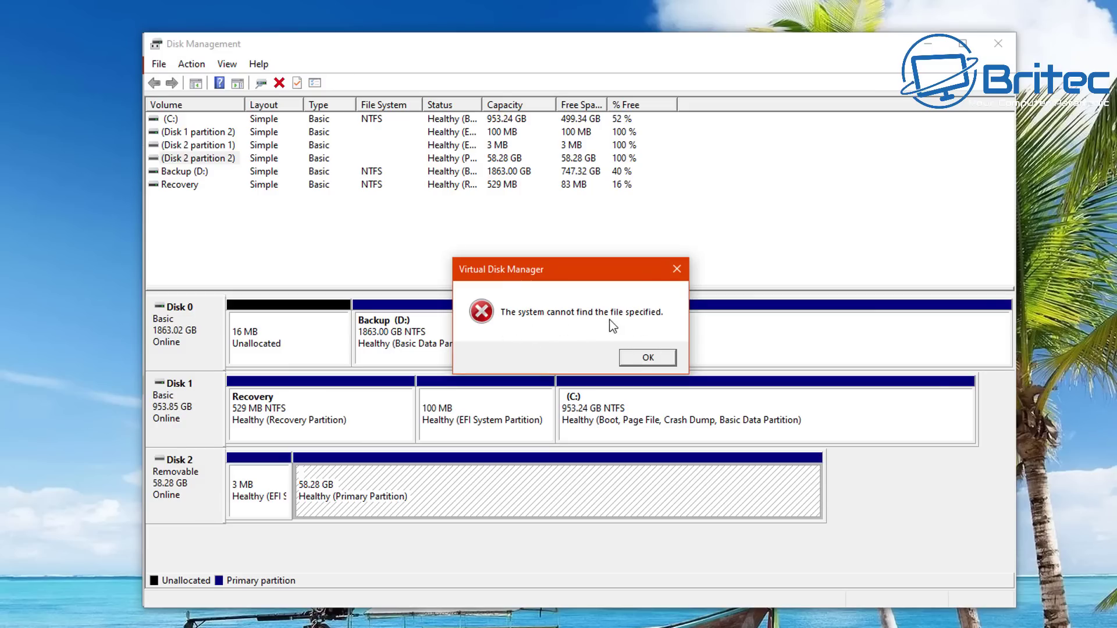
left_click(660, 359)
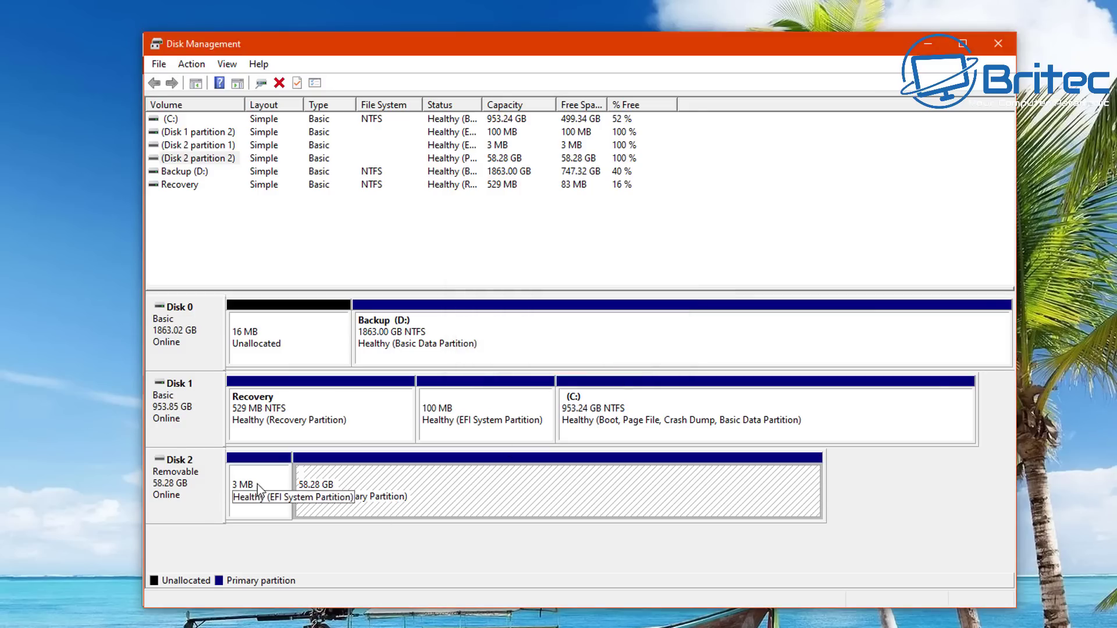
Try to open the drive letter and path settings for the whole removable Disk 2.
right_click(189, 486)
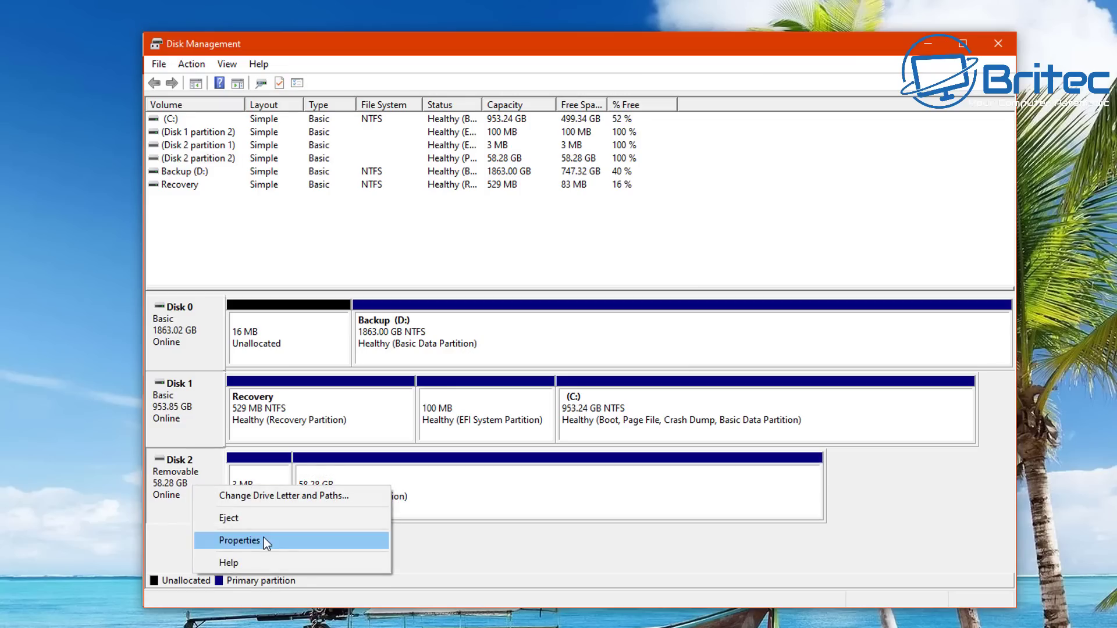
left_click(283, 501)
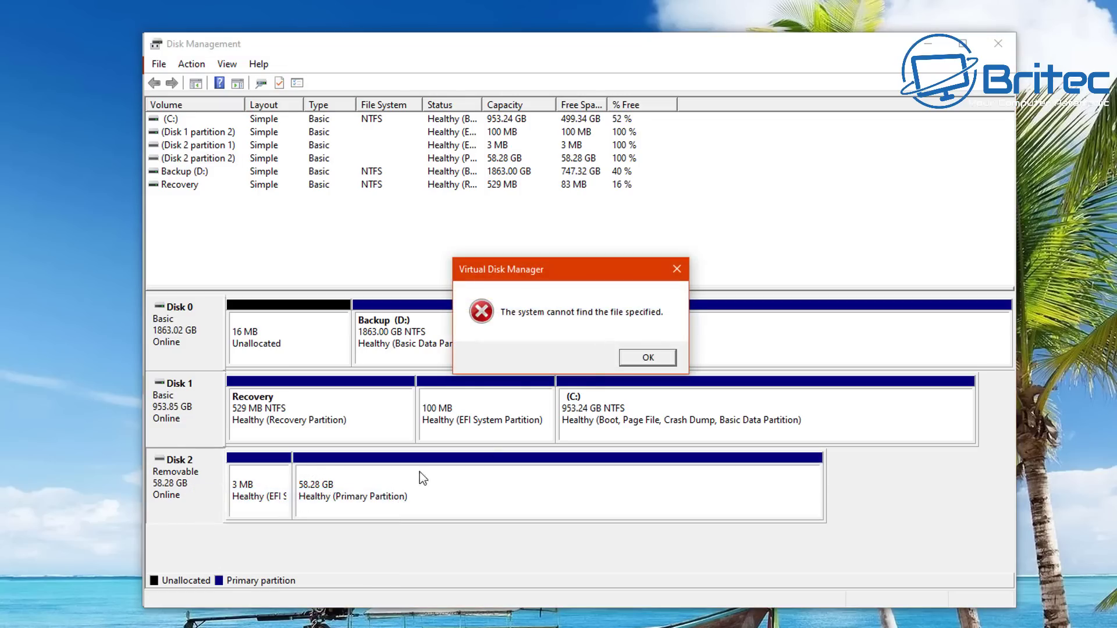
left_click(648, 358)
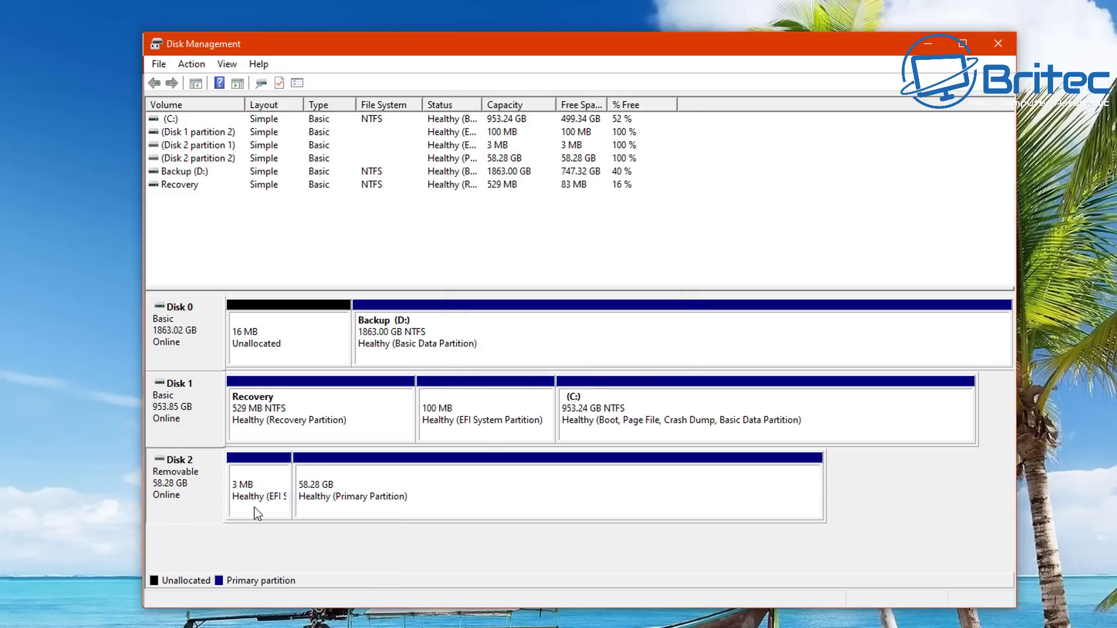
Try to format the 58.28 GB primary partition on Disk 2.
right_click(383, 484)
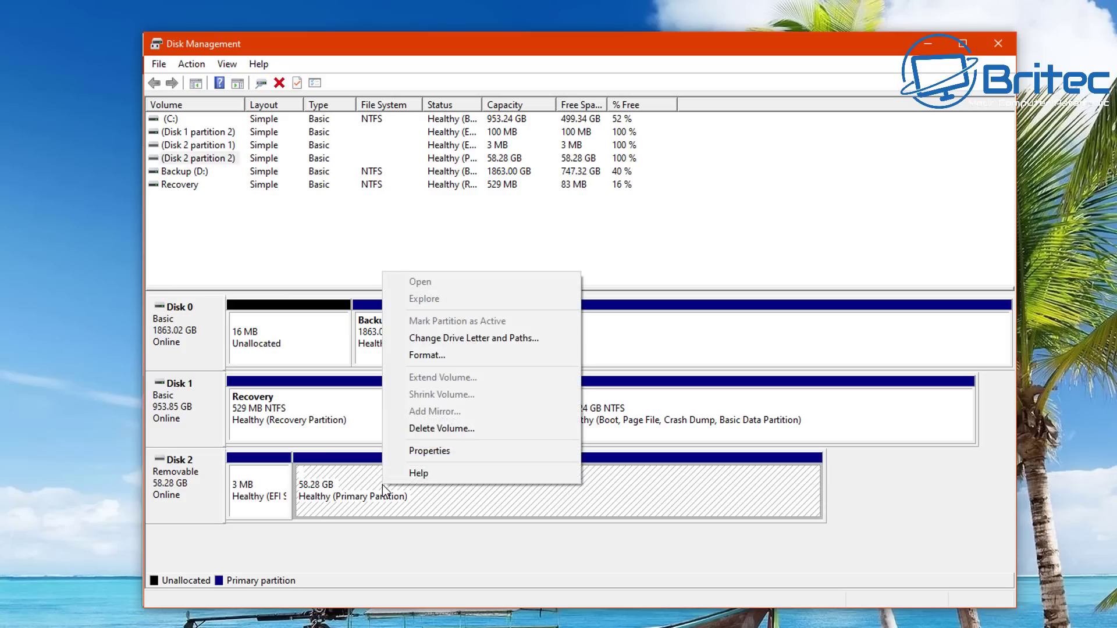
left_click(487, 356)
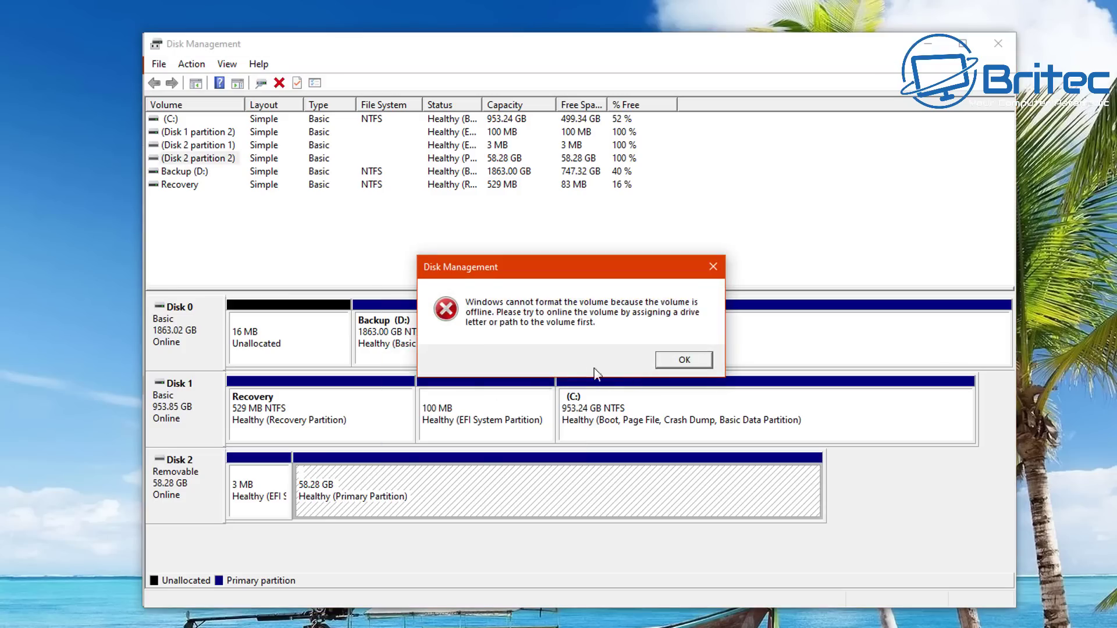
left_click(683, 361)
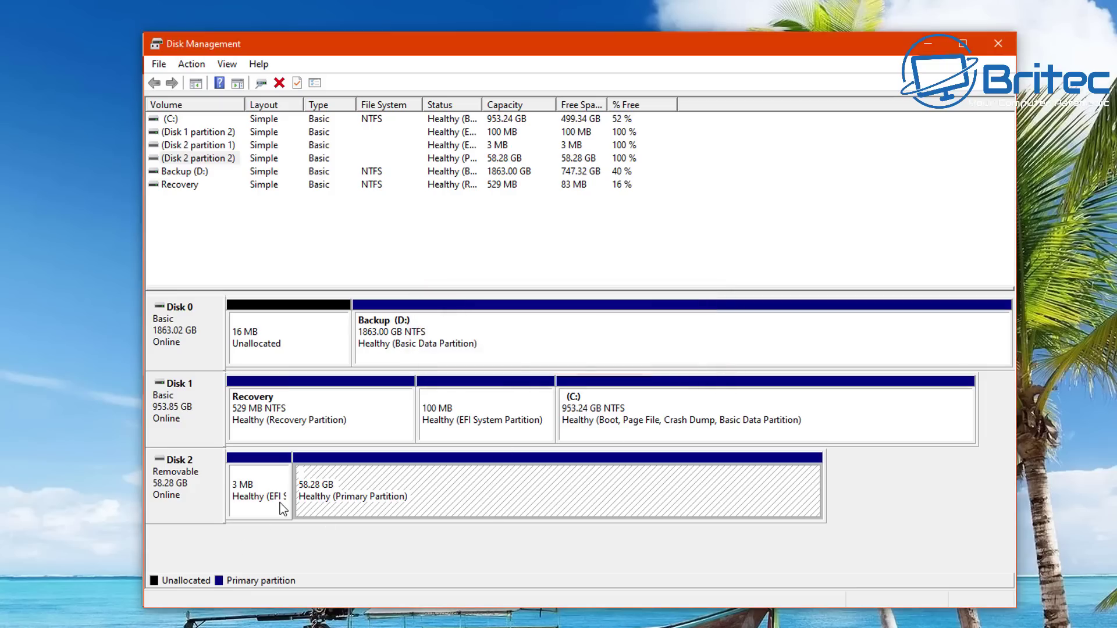
Check which operations are offered for the 3 MB EFI System Partition on Disk 2.
left_click(261, 505)
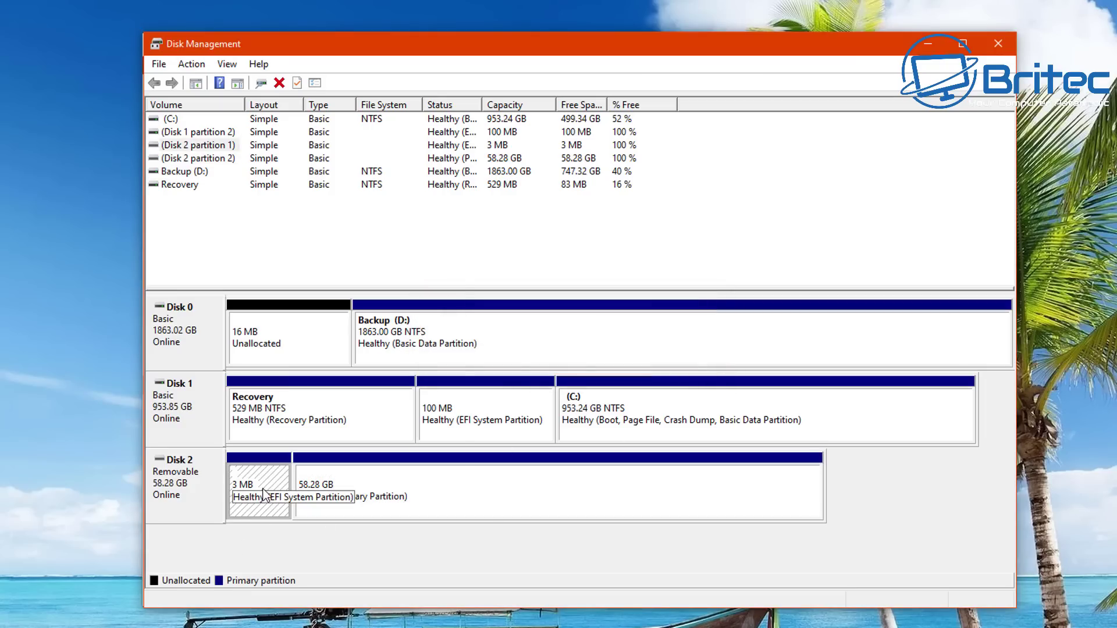
right_click(264, 495)
left_click(501, 500)
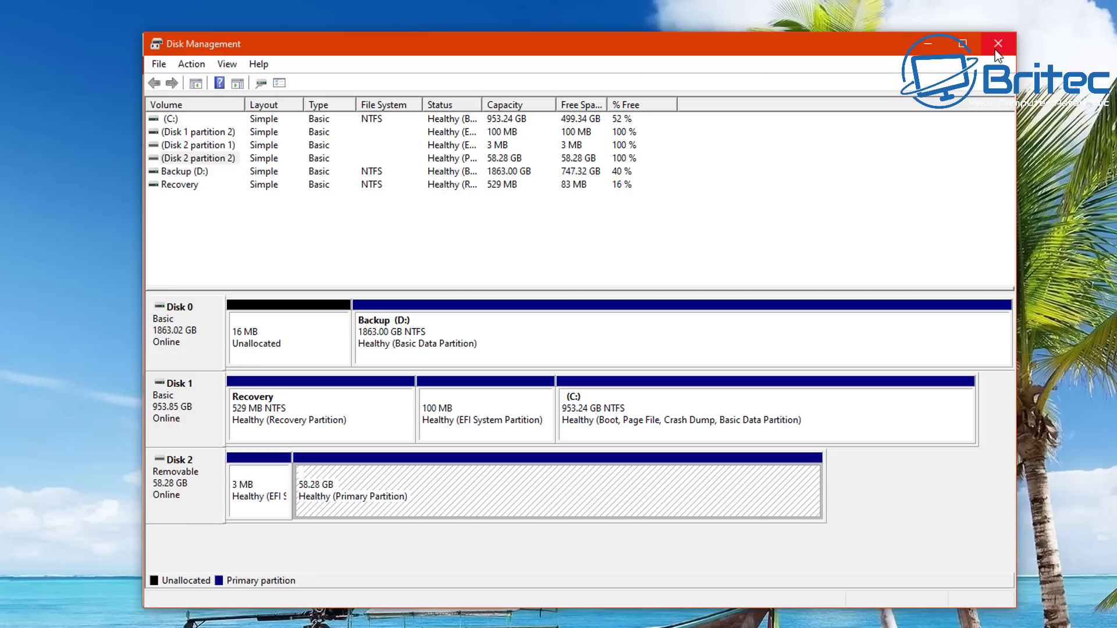
Widen the Volume and Status columns in the volume list and select Disk 2.
left_click_drag(245, 106, 316, 108)
left_click_drag(553, 107, 643, 109)
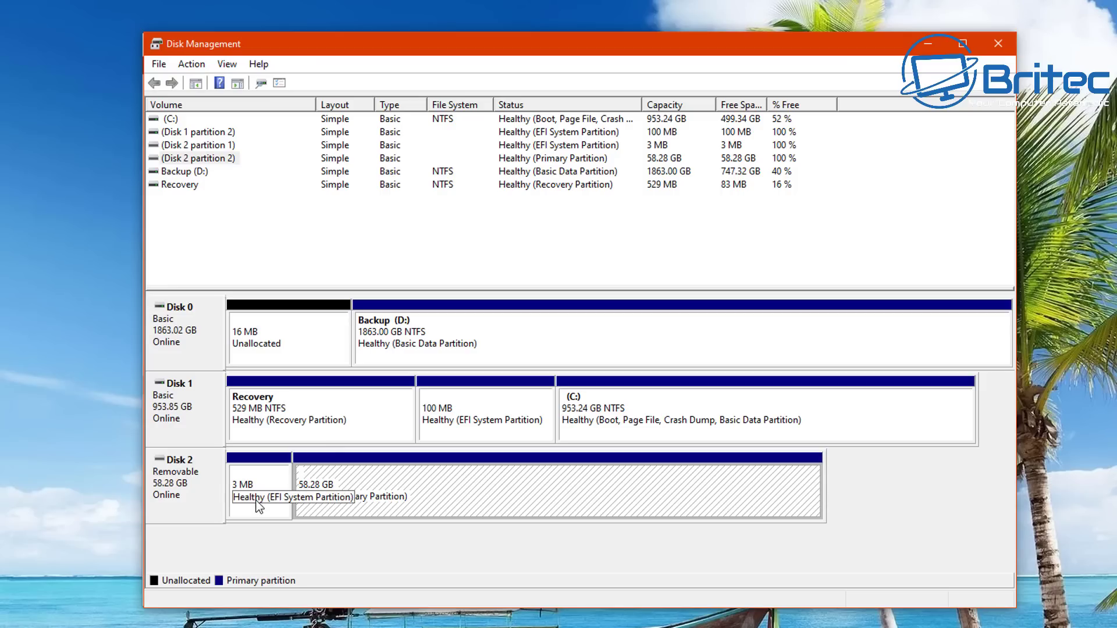
left_click(196, 486)
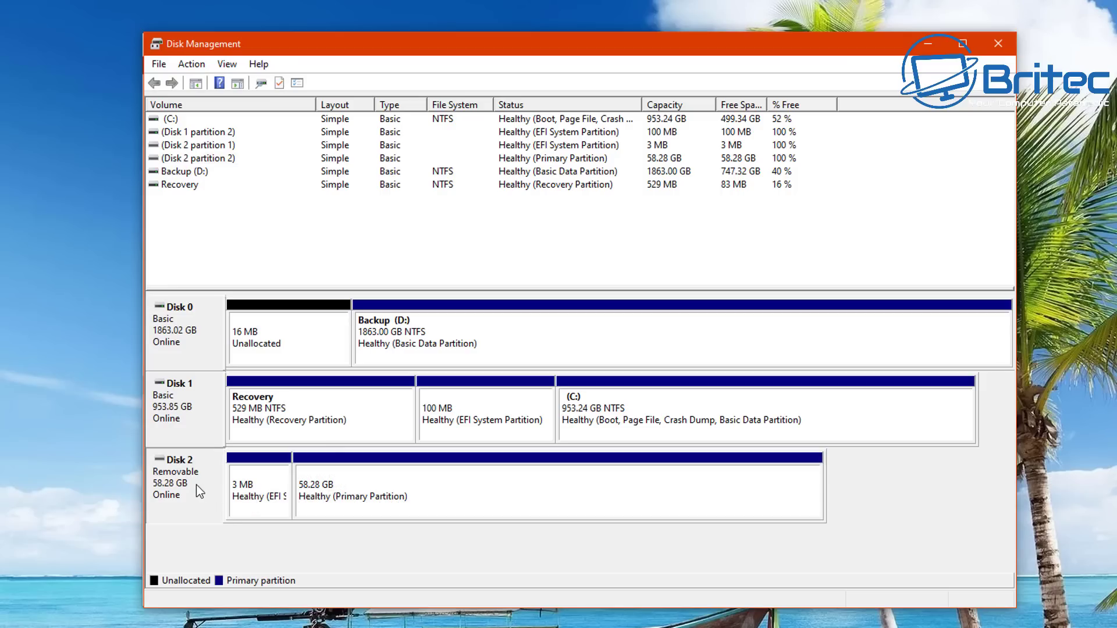
Close Disk Management and the This PC window, and open Device Manager in an enlarged window.
left_click(998, 43)
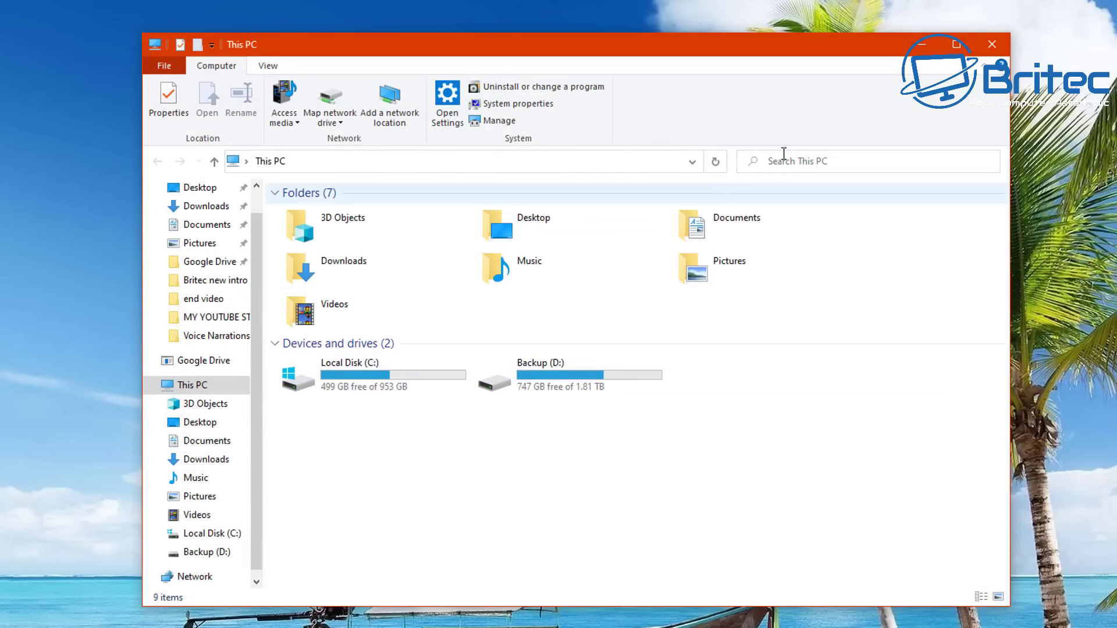
left_click(998, 47)
right_click(12, 616)
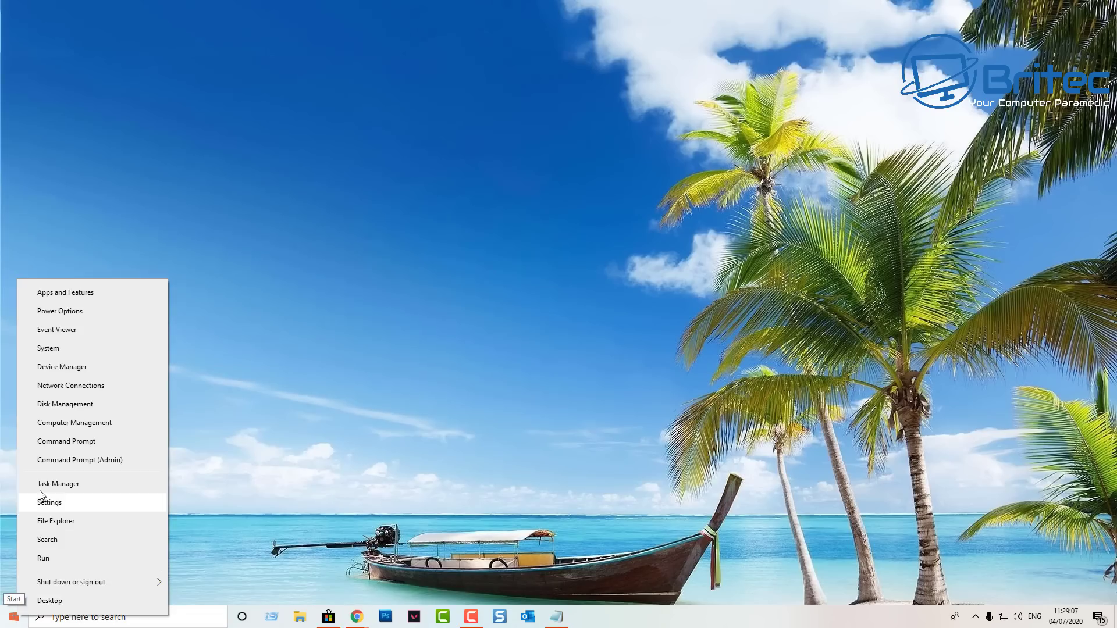
left_click(72, 368)
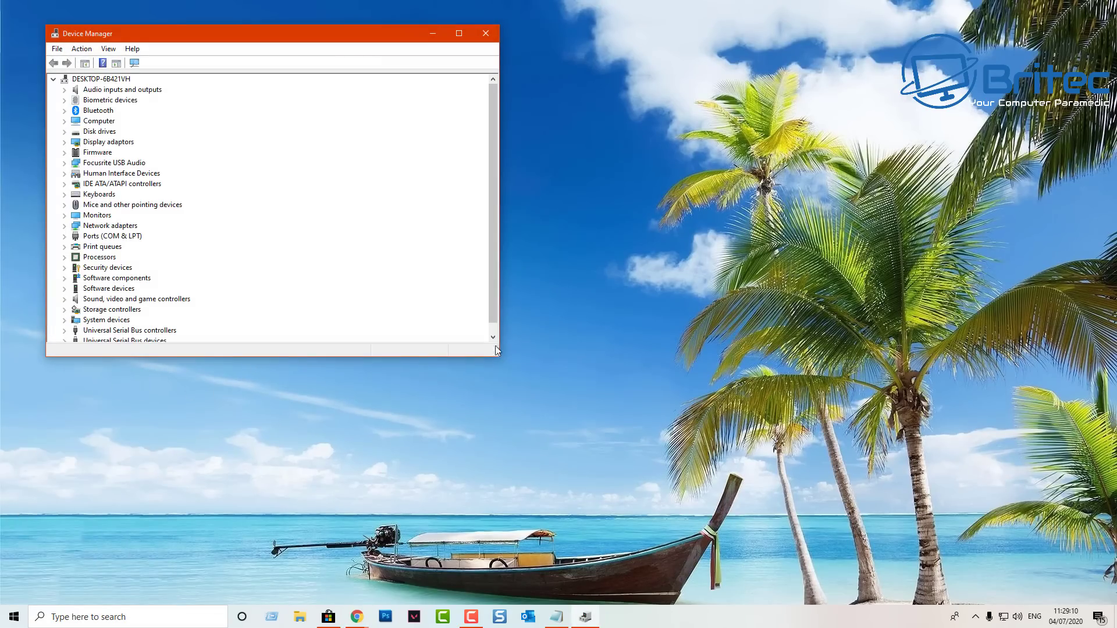
left_click_drag(498, 356, 927, 560)
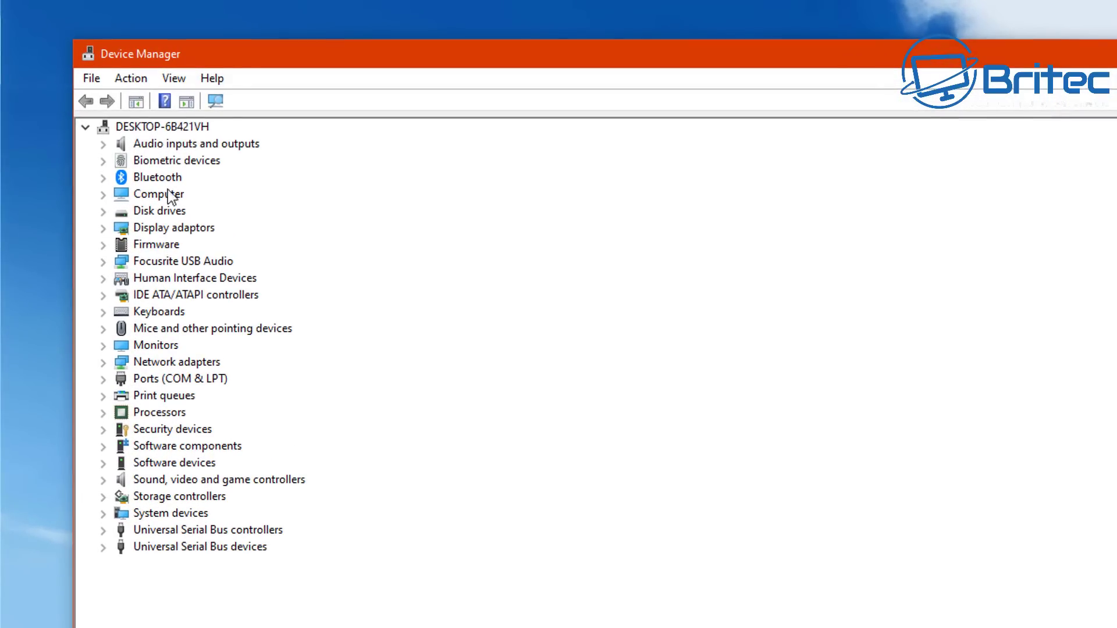
Expand Disk drives and search automatically for an updated driver for the SanDisk Ultra USB Device.
left_click(105, 211)
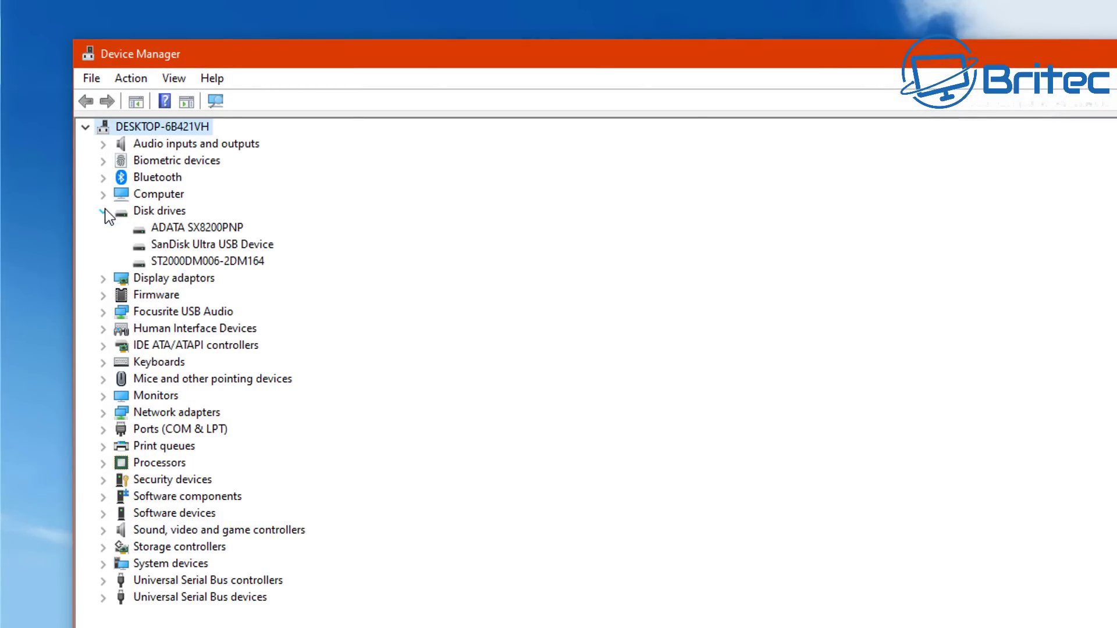
left_click(175, 244)
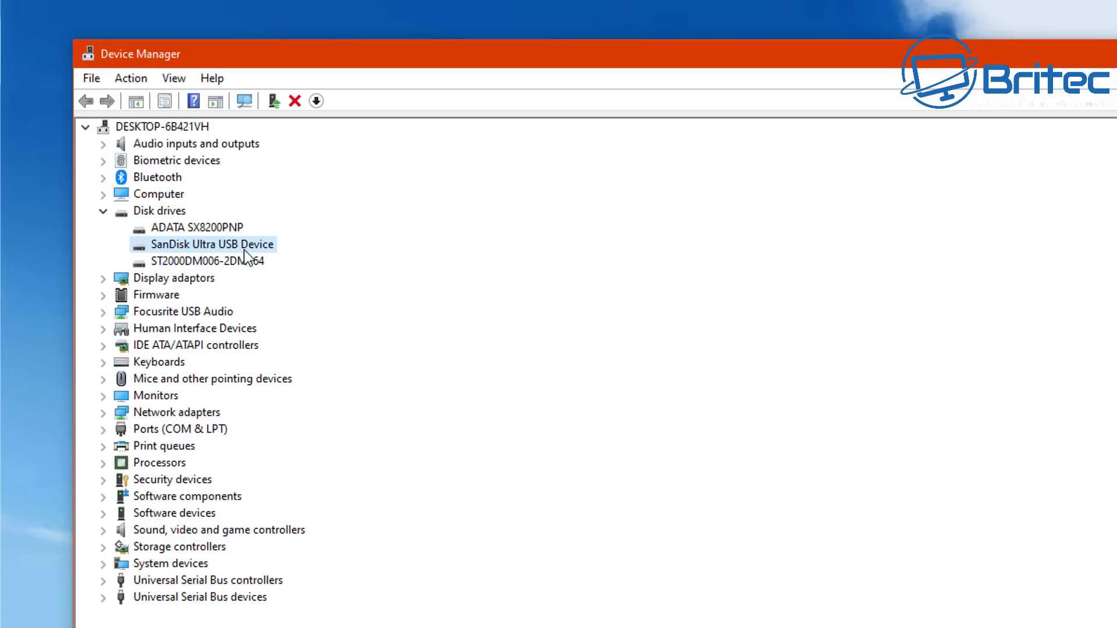
right_click(243, 245)
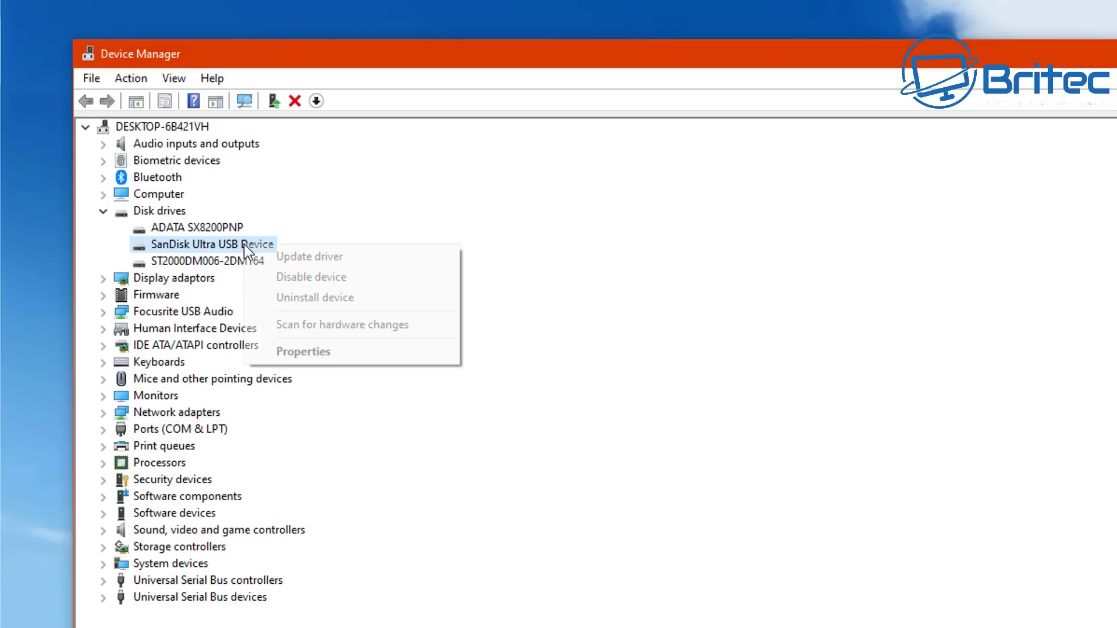
left_click(295, 256)
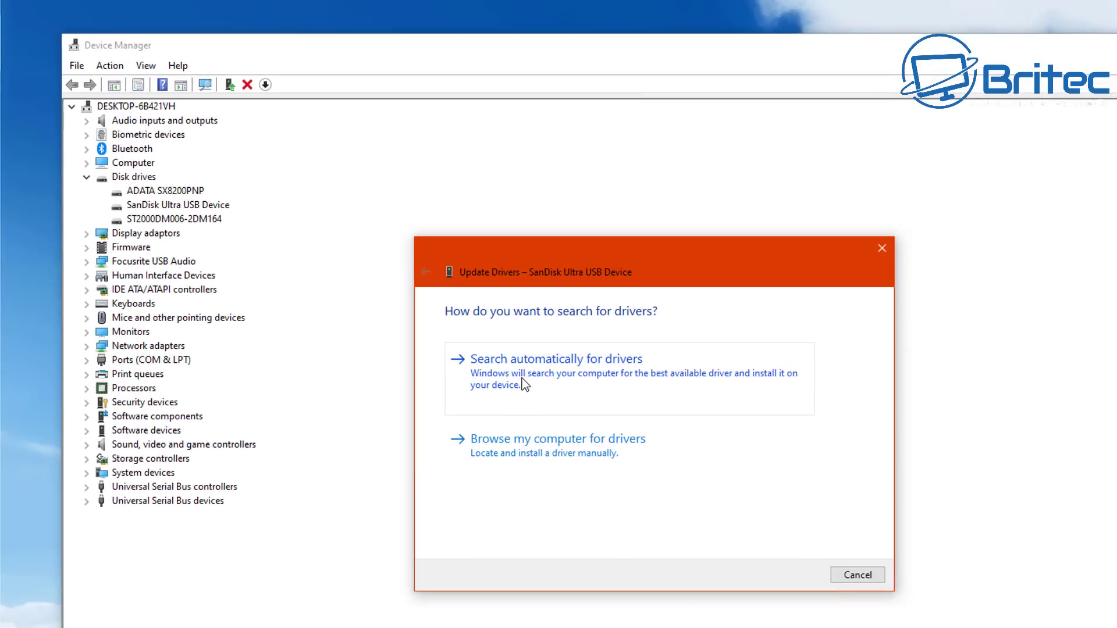
left_click(522, 378)
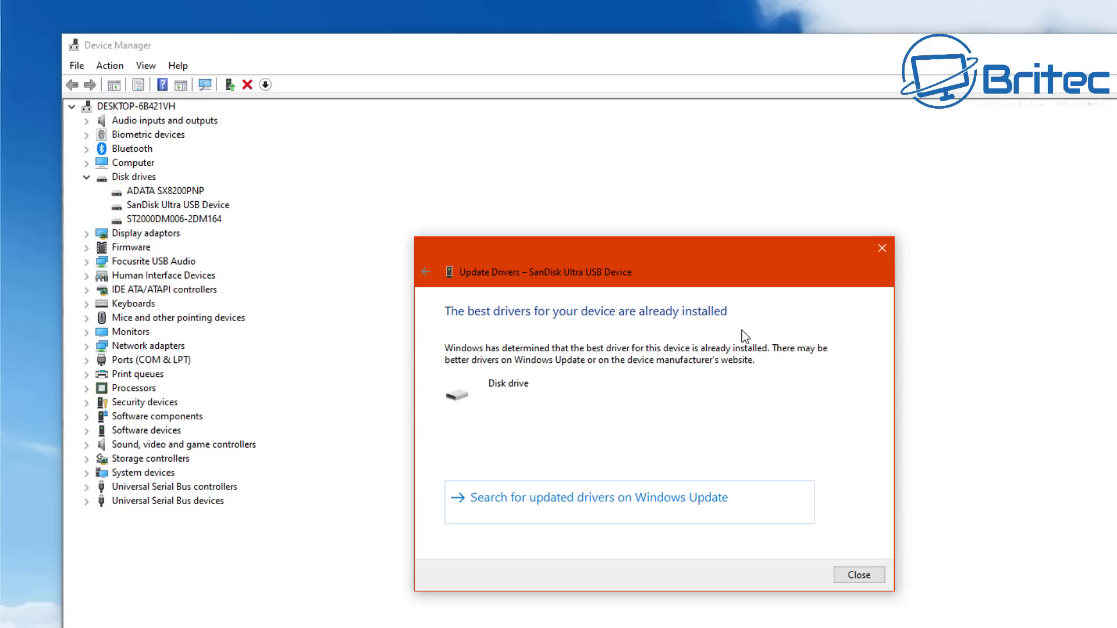
left_click(871, 576)
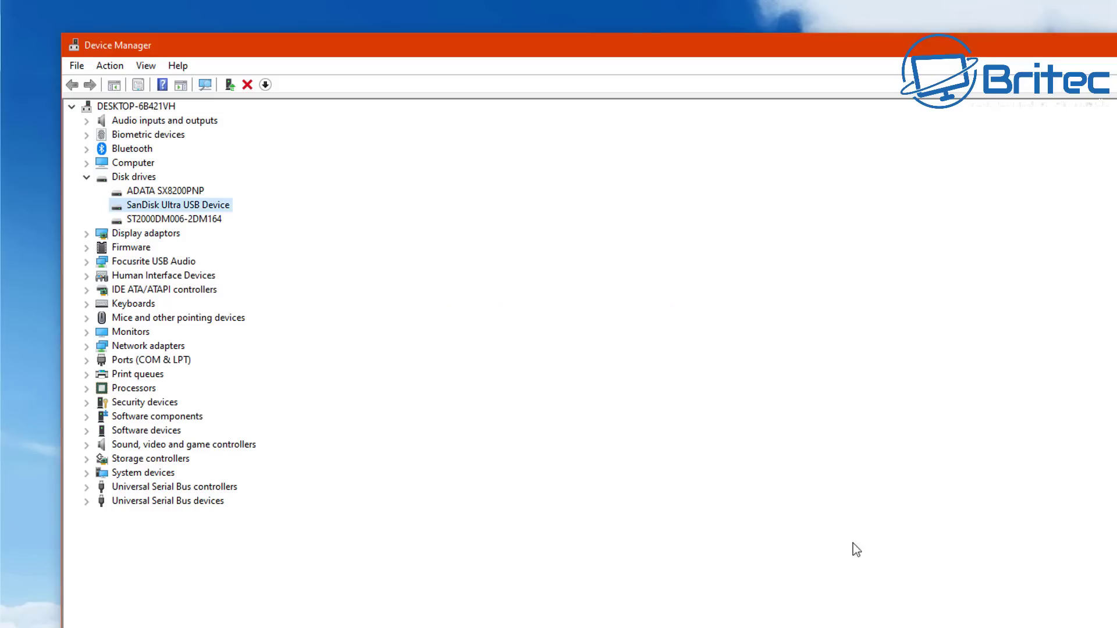
Uninstall the SanDisk Ultra USB Device from the disk drives.
right_click(192, 208)
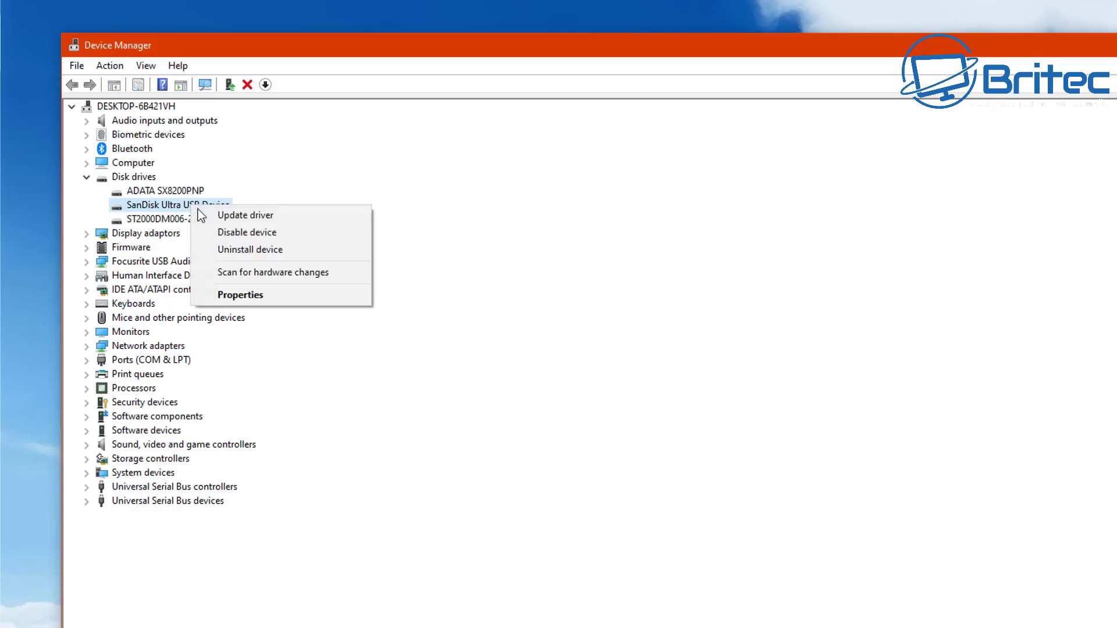
left_click(293, 258)
left_click(775, 480)
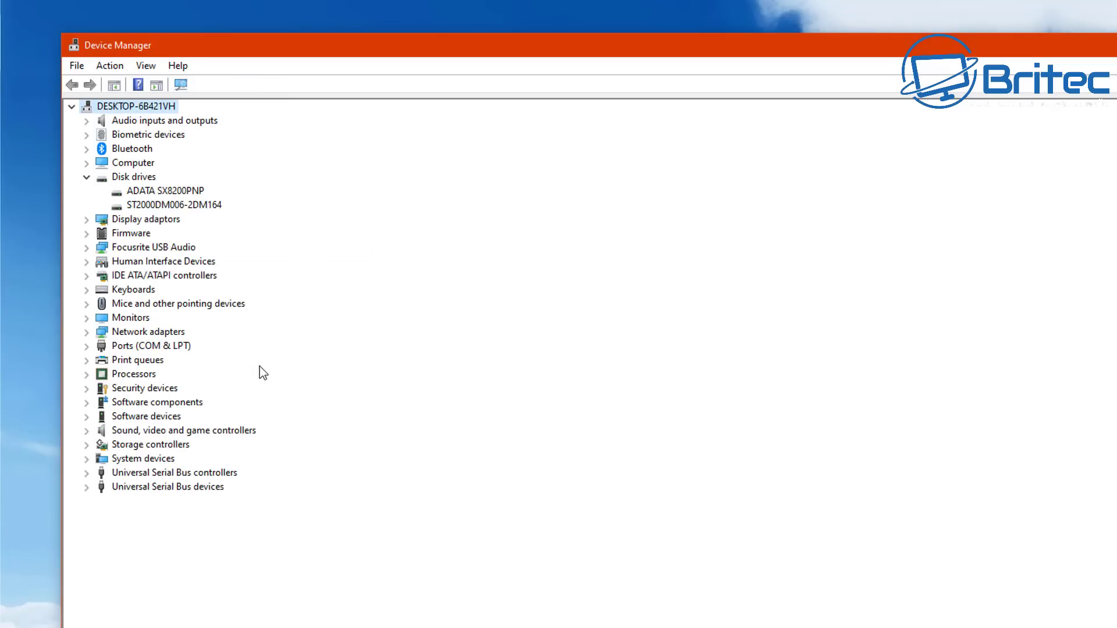
Scan for hardware changes and check This PC in File Explorer for the USB drive.
left_click(181, 86)
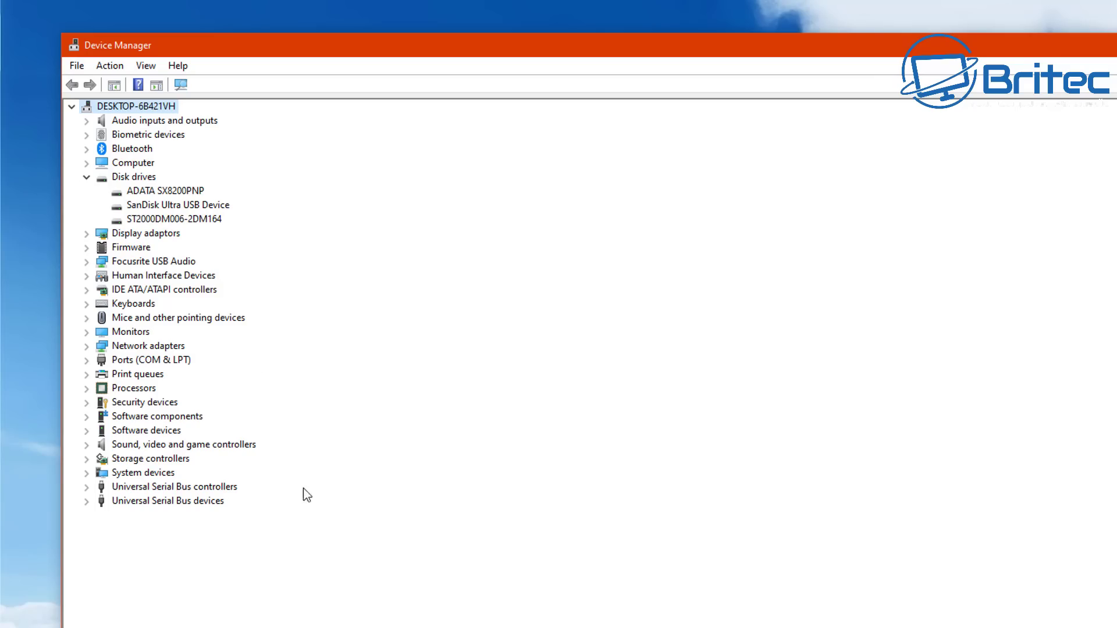
key("super+e")
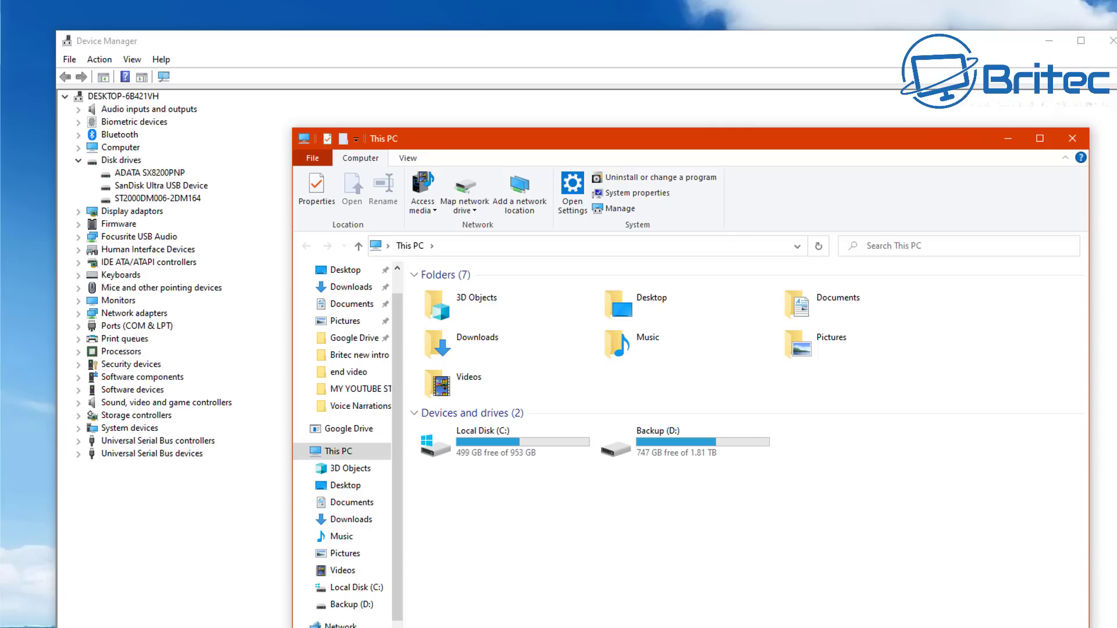
left_click(1072, 139)
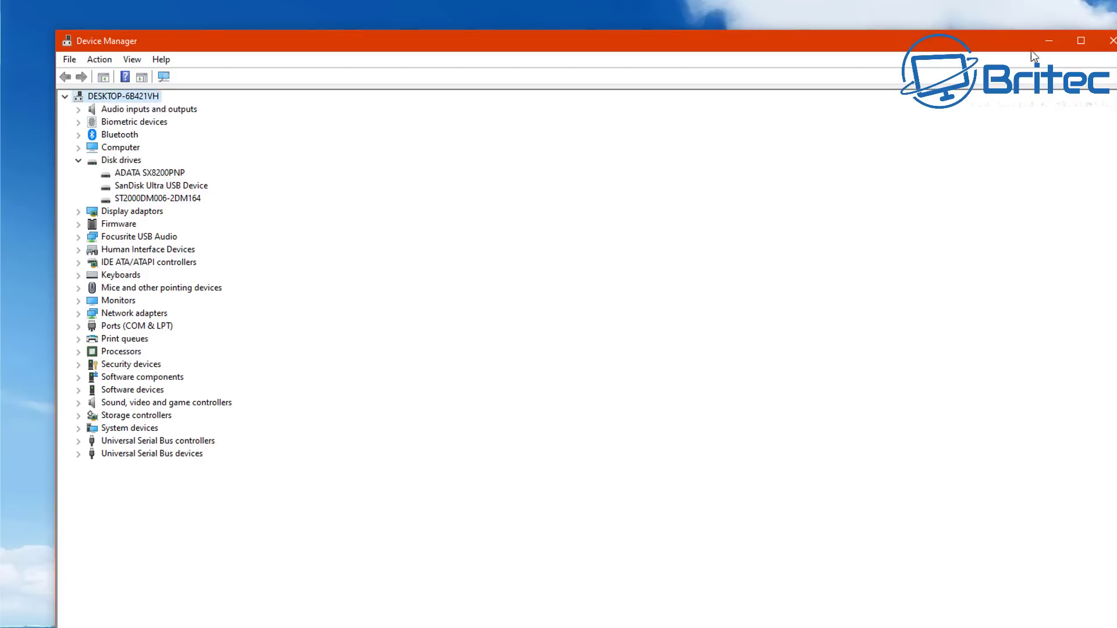
Uninstall the USB Mass Storage Device under Universal Serial Bus controllers and scan for hardware changes.
left_click(76, 443)
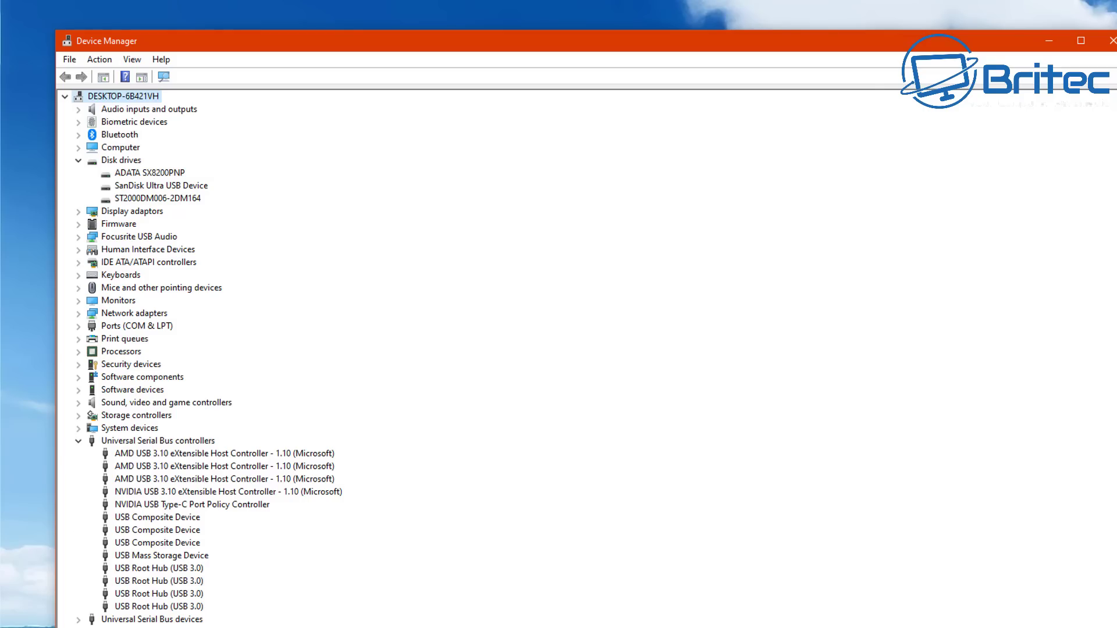
left_click(78, 620)
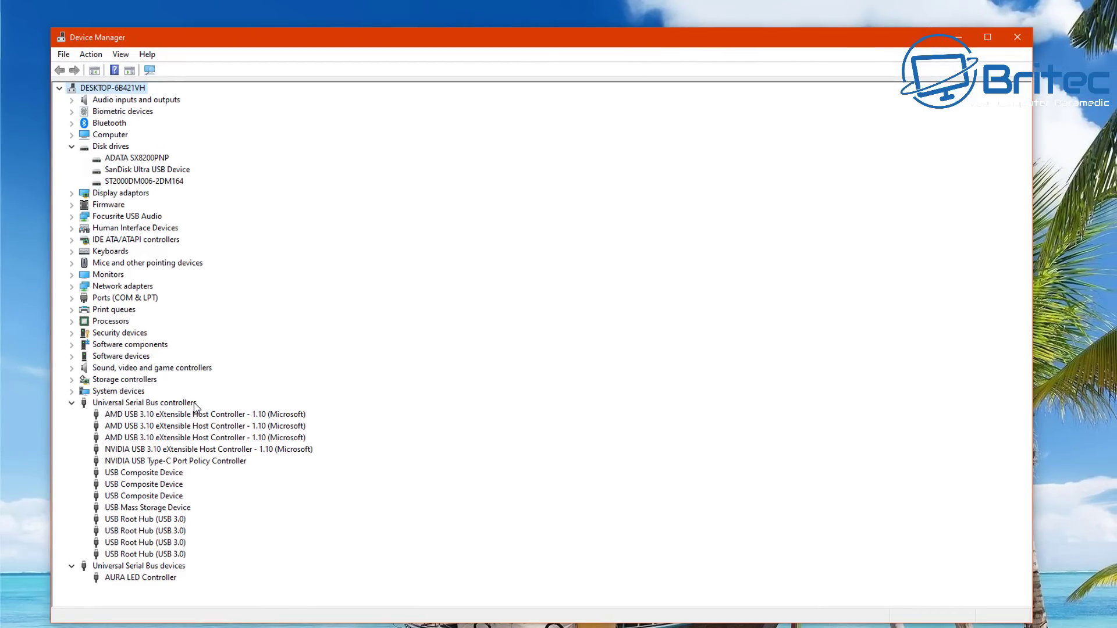
left_click(139, 510)
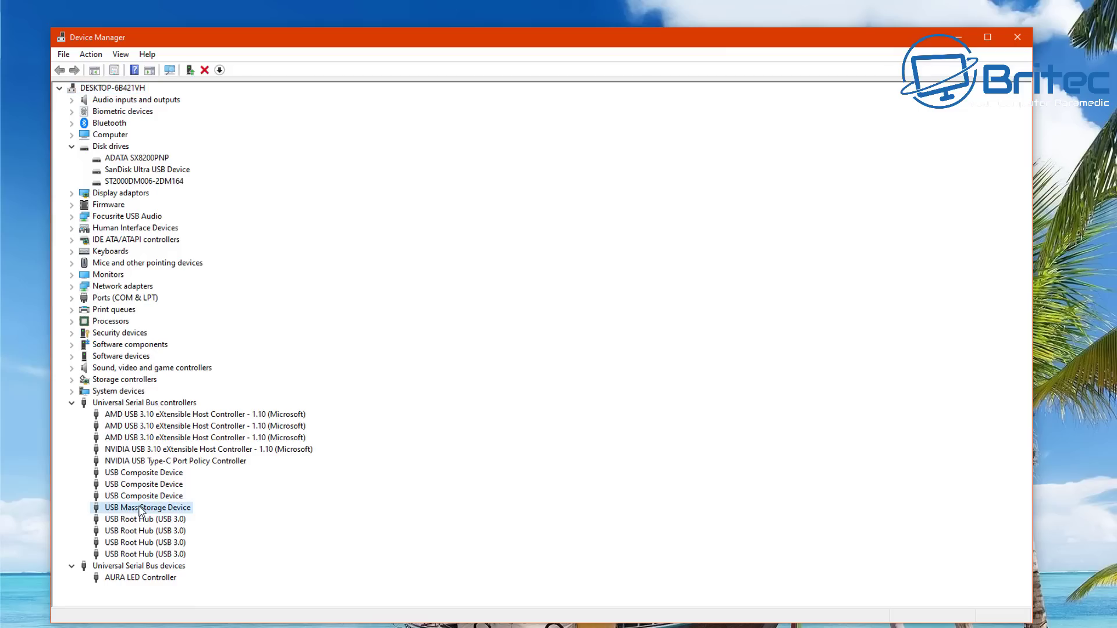
right_click(140, 511)
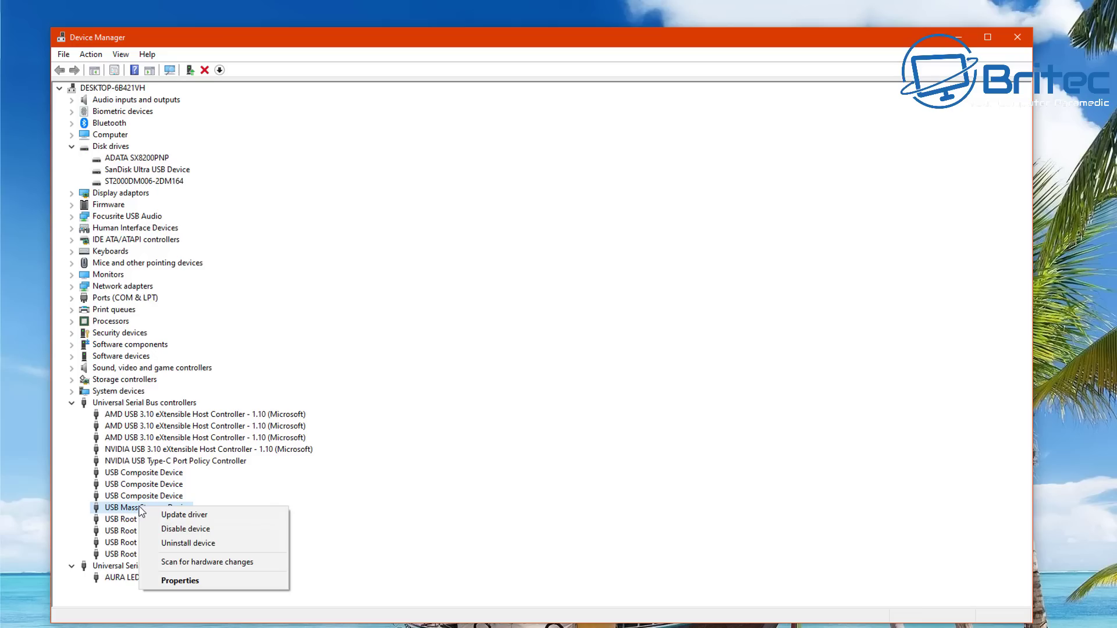
left_click(188, 544)
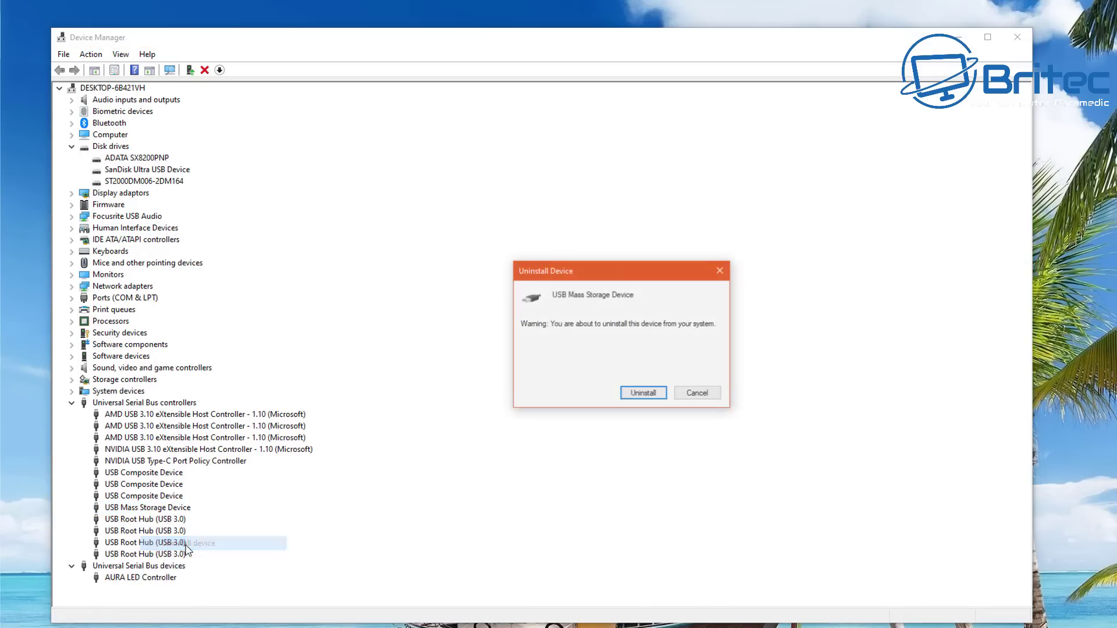
left_click(644, 394)
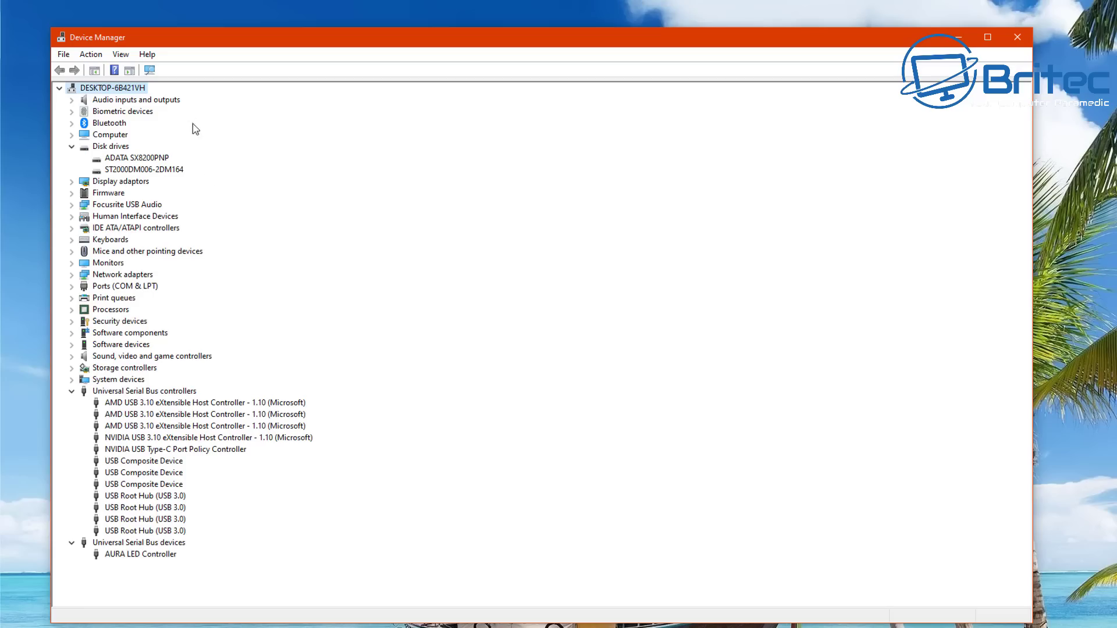
left_click(151, 70)
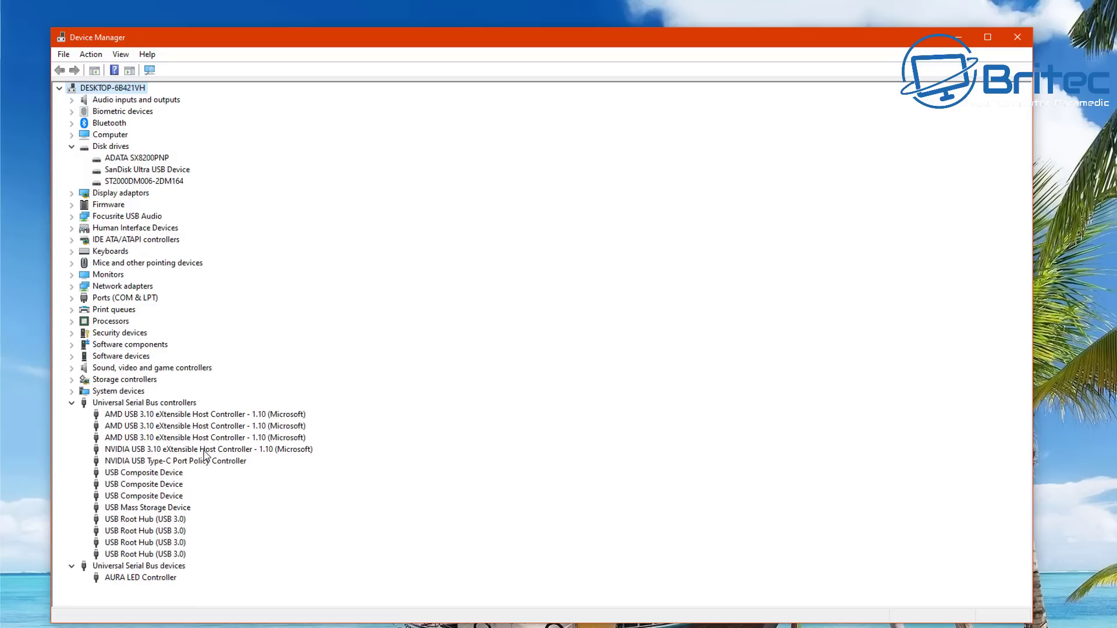
Review the details, driver and event properties of the first USB Root Hub (USB 3.0), and close Device Manager.
left_click(175, 519)
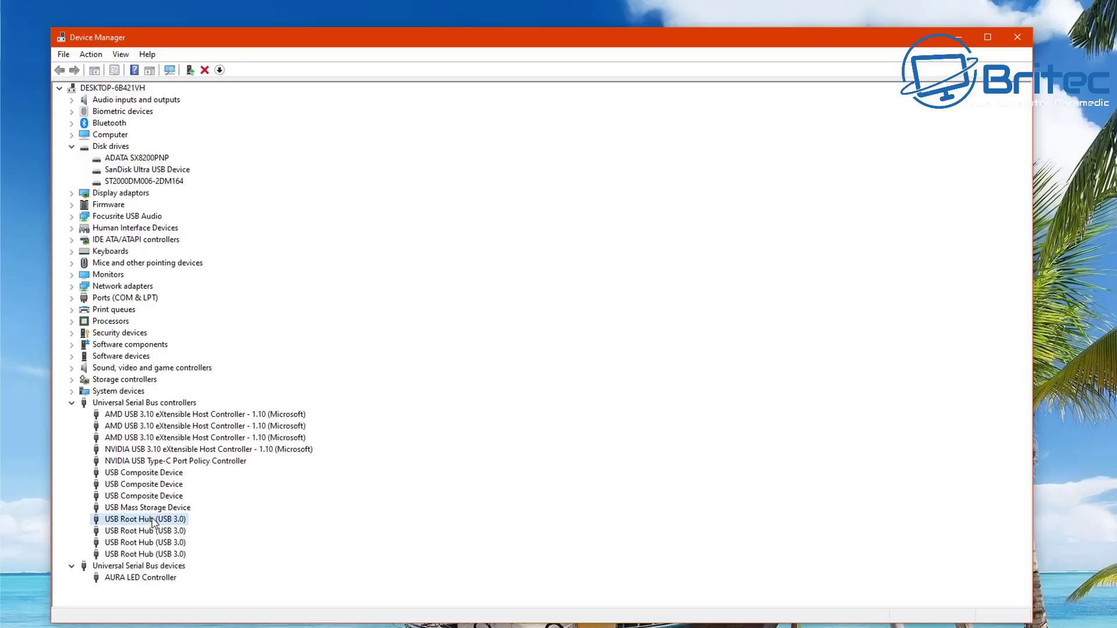
right_click(167, 520)
left_click(205, 594)
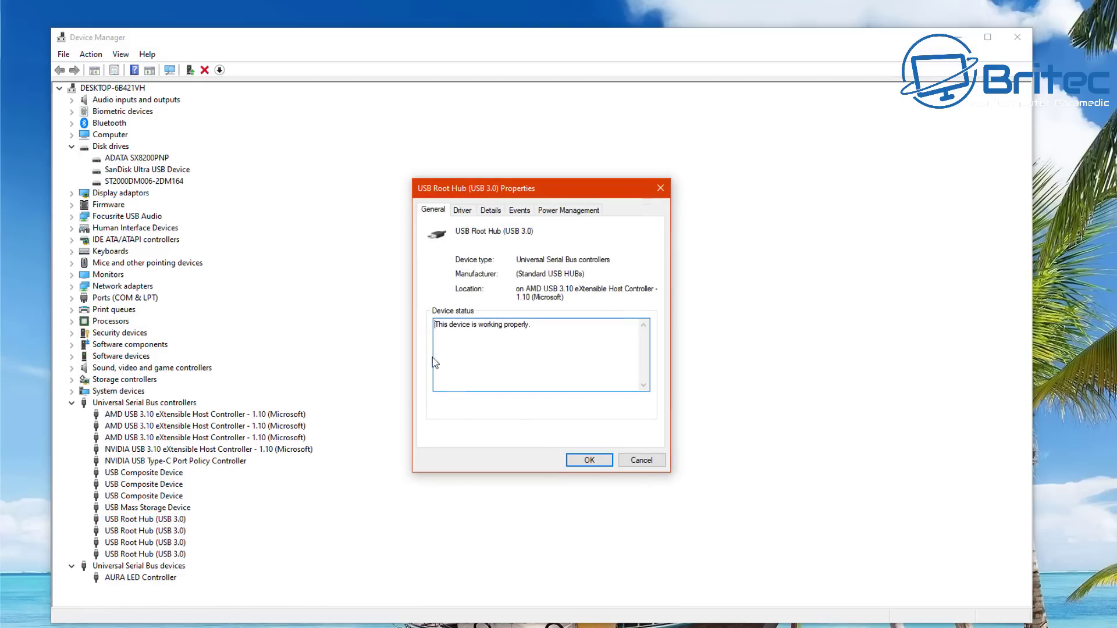
left_click(490, 211)
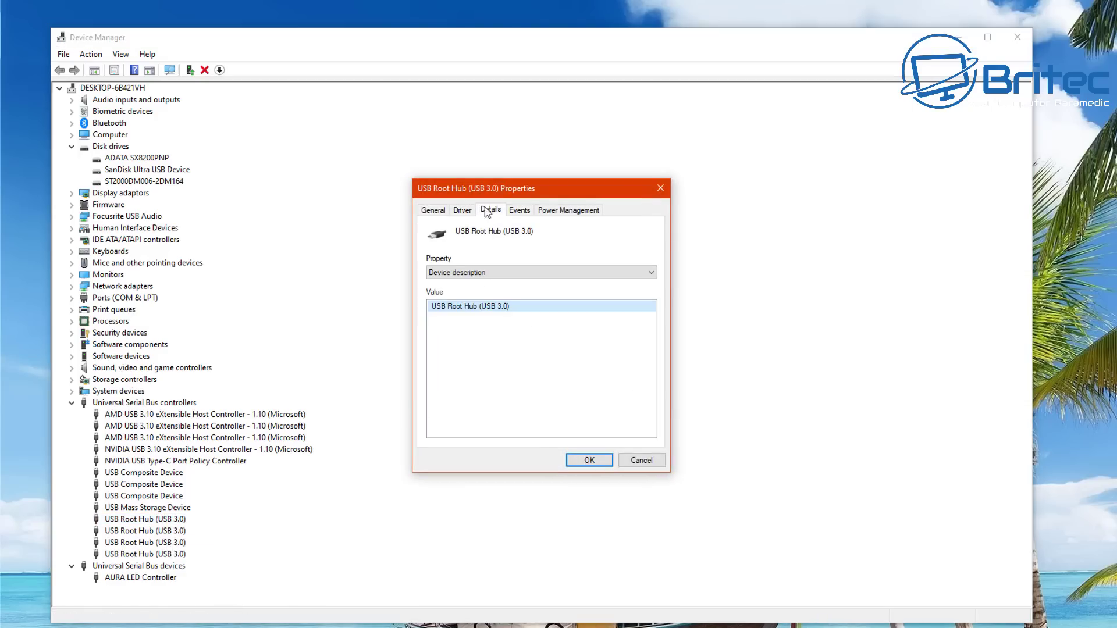
left_click(462, 211)
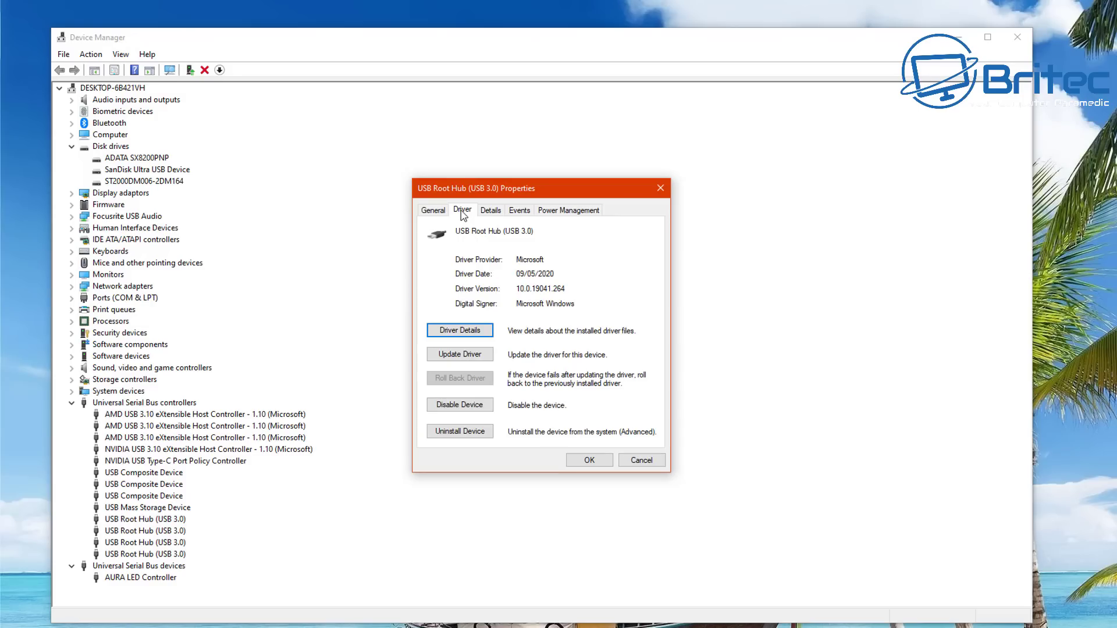
left_click(519, 210)
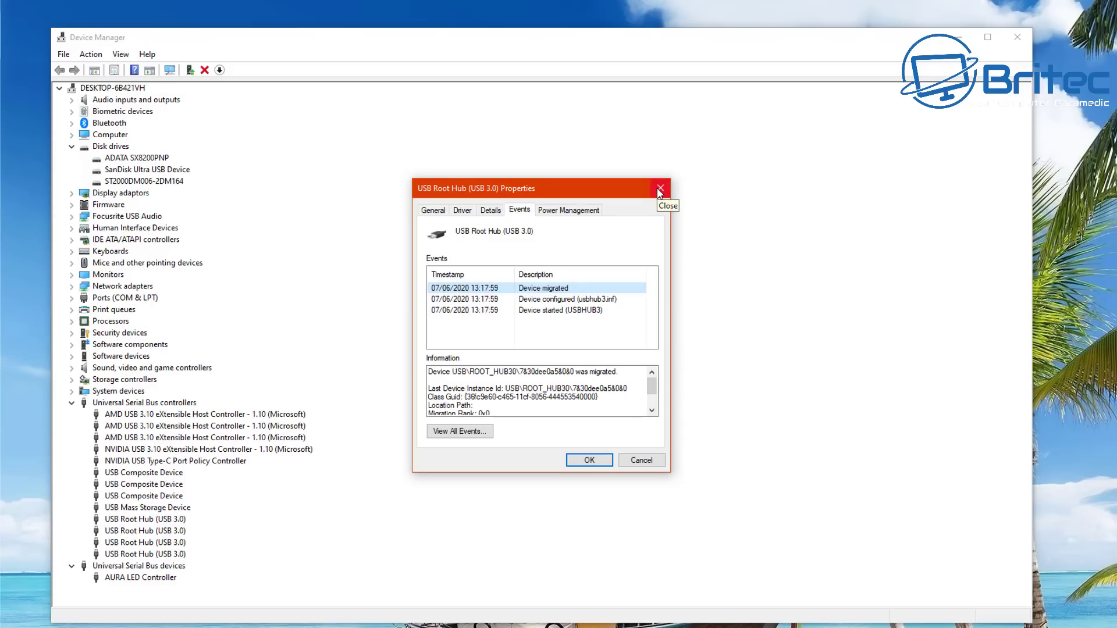
left_click(661, 189)
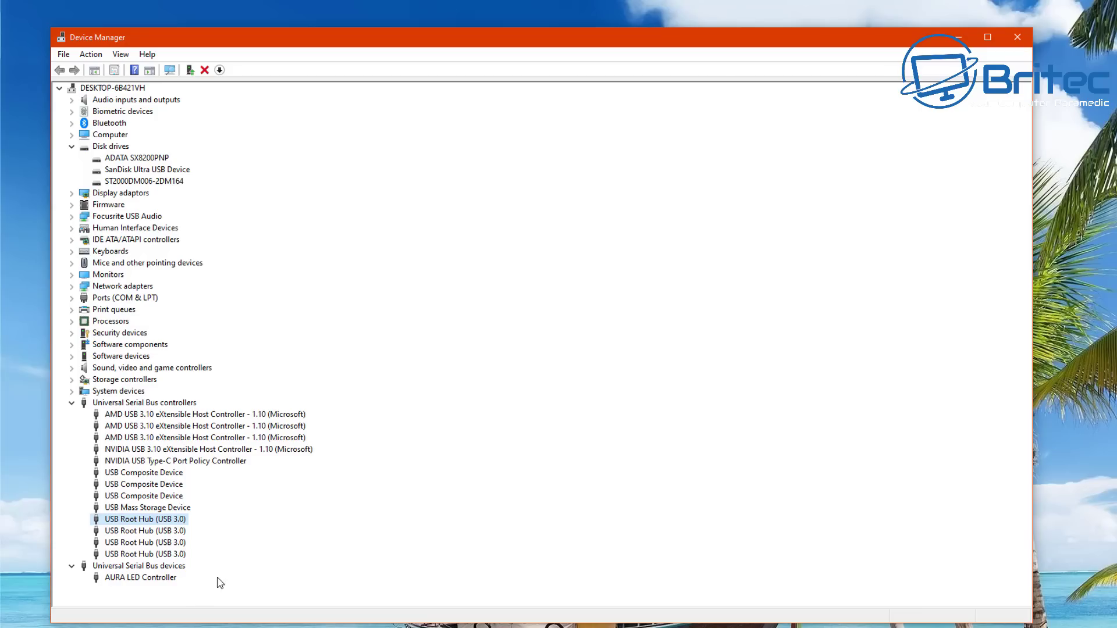
left_click(1018, 39)
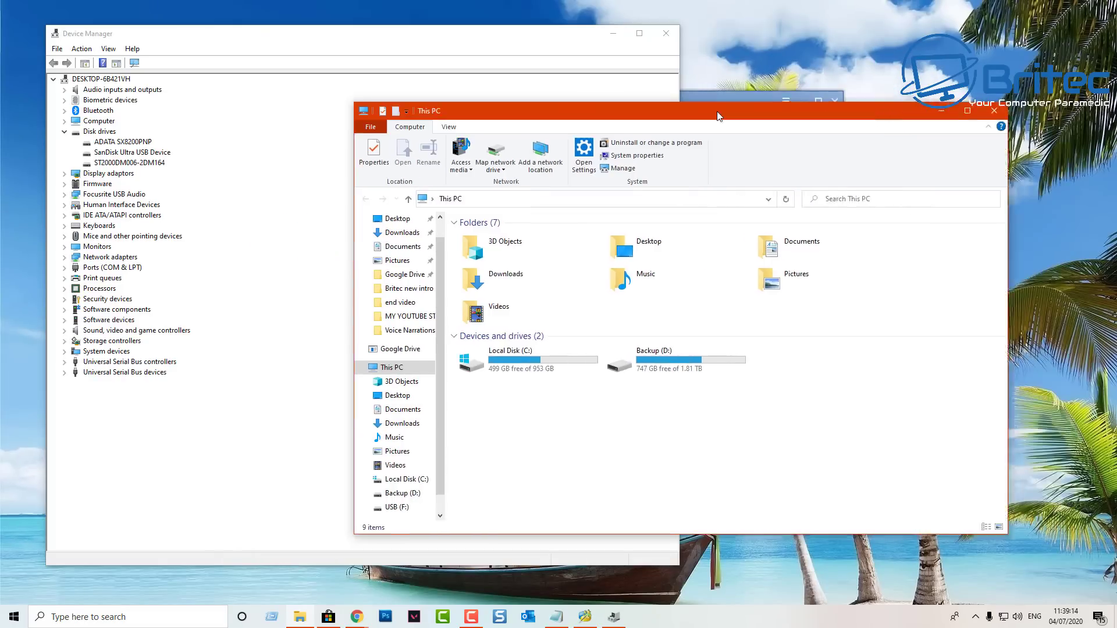
Move the This PC window clear of the device list and try to open Removable Disk (F:), dismissing each error.
left_click_drag(718, 116, 808, 100)
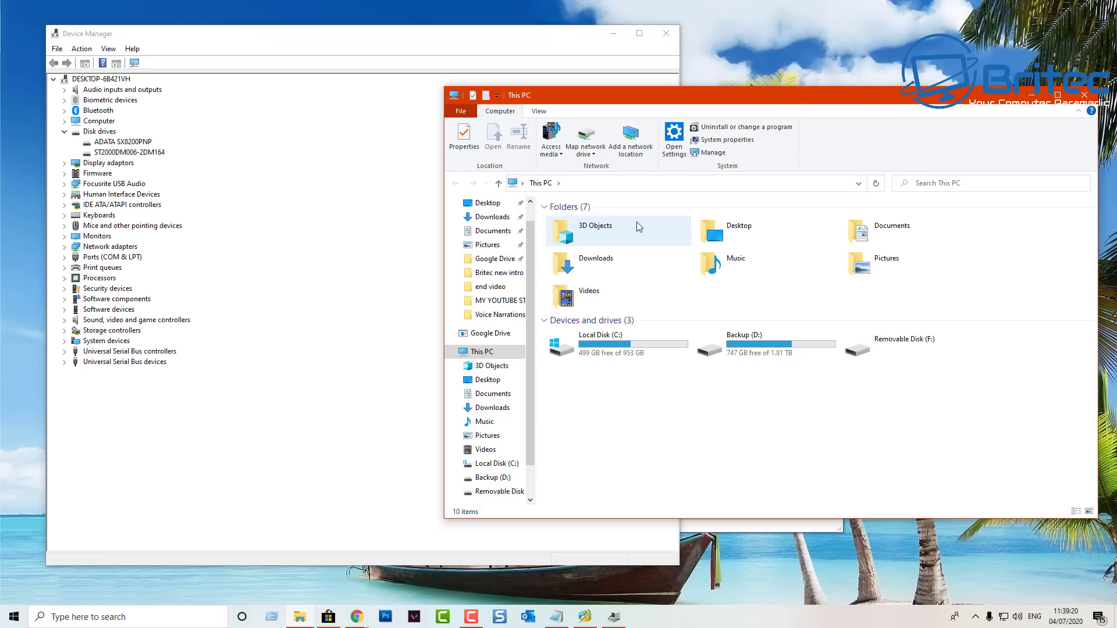
left_click(883, 351)
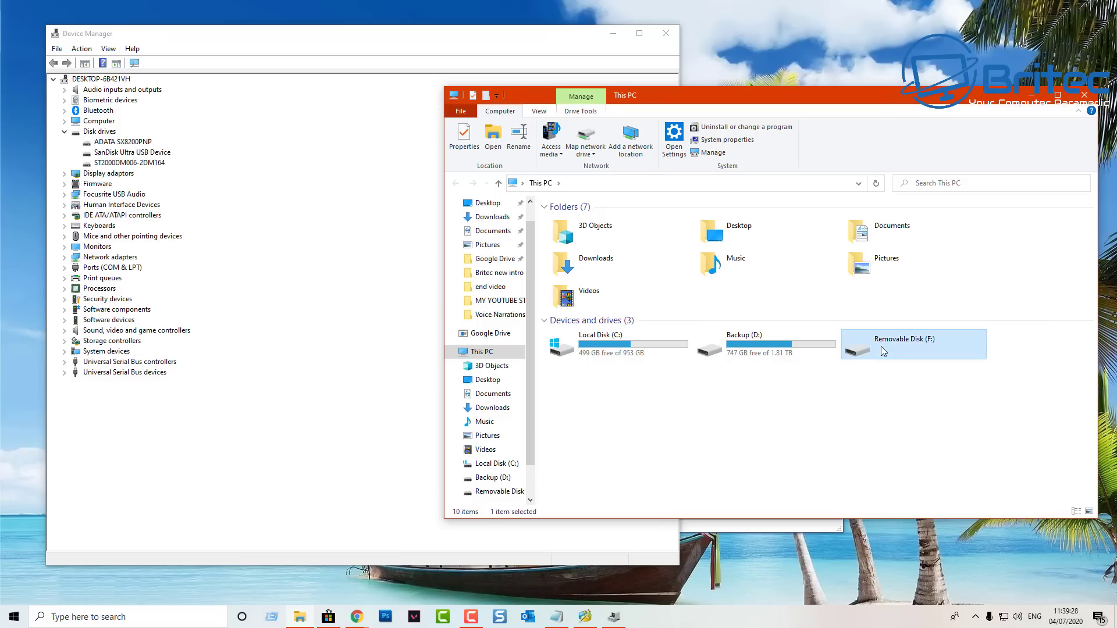
right_click(883, 352)
left_click(891, 355)
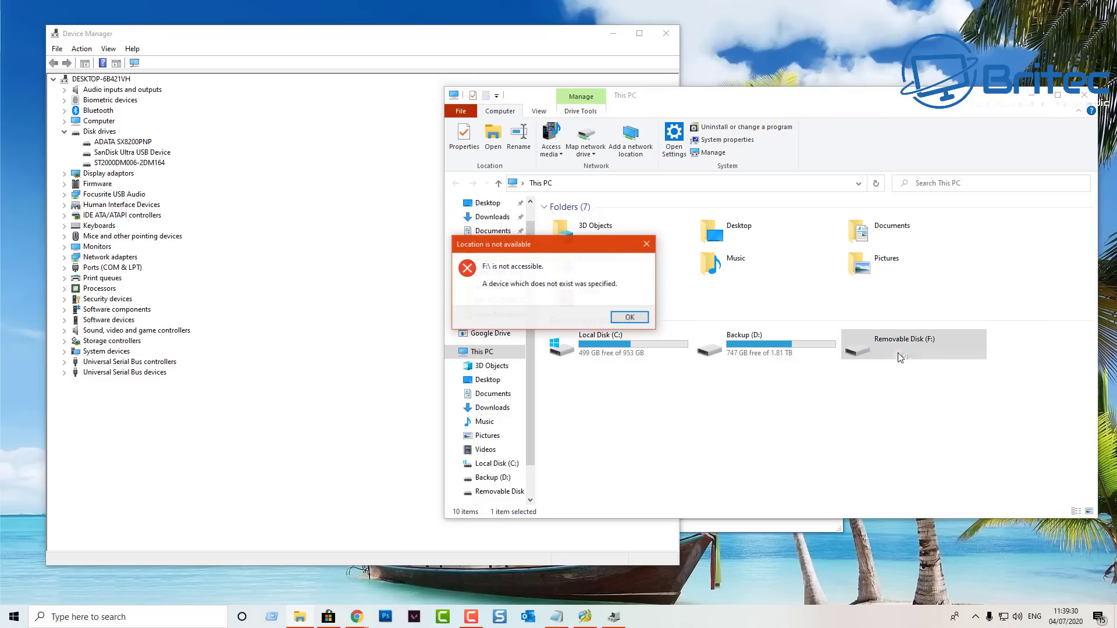
left_click(631, 318)
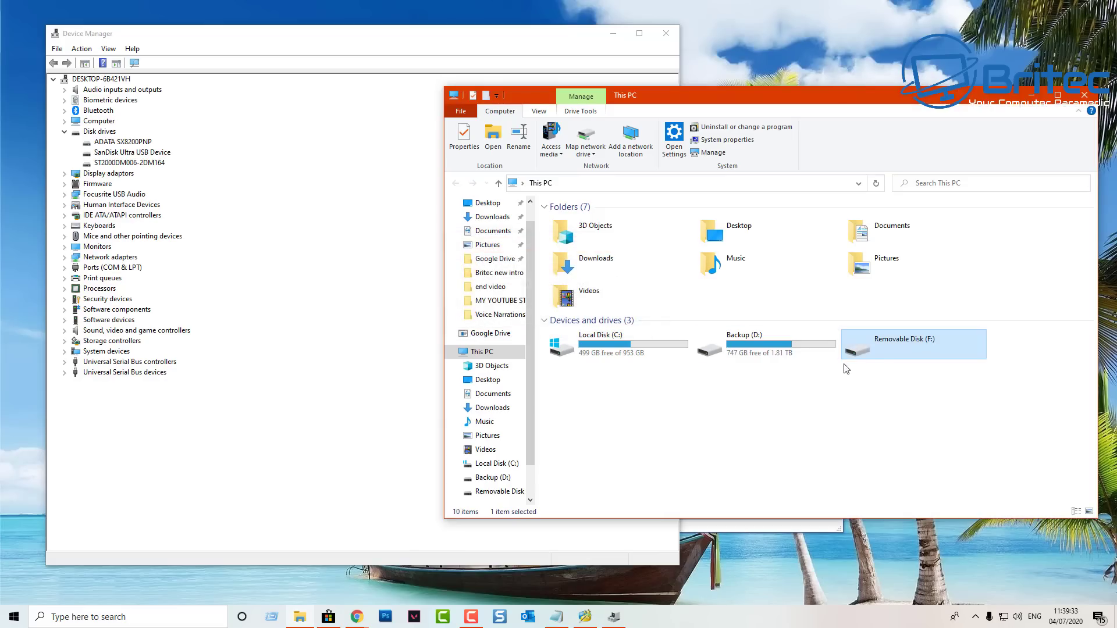
double_click(906, 350)
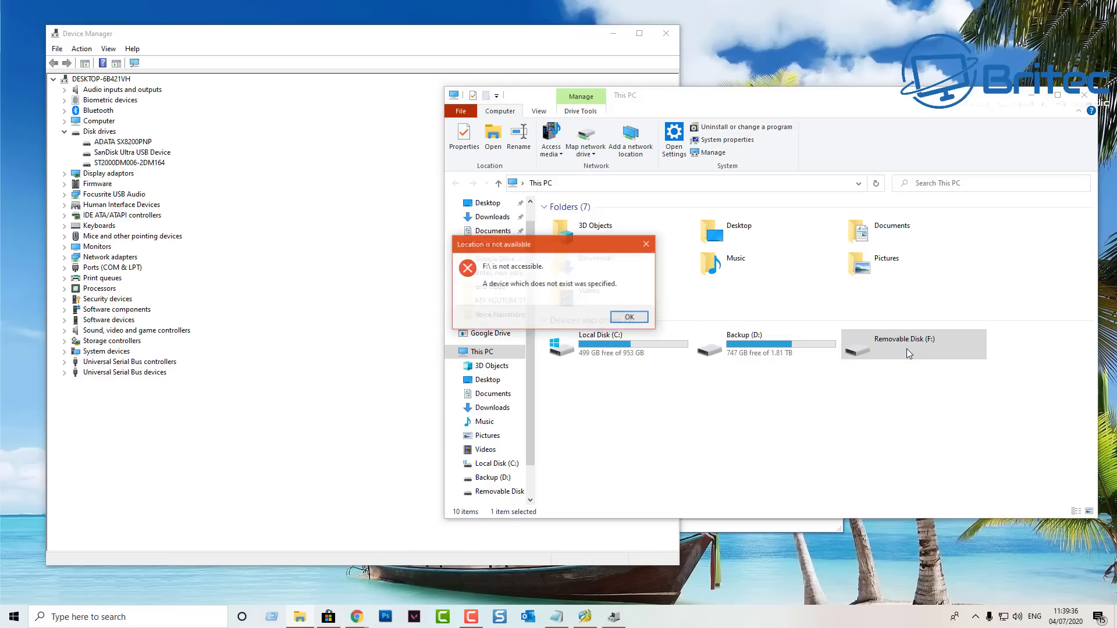
left_click(634, 319)
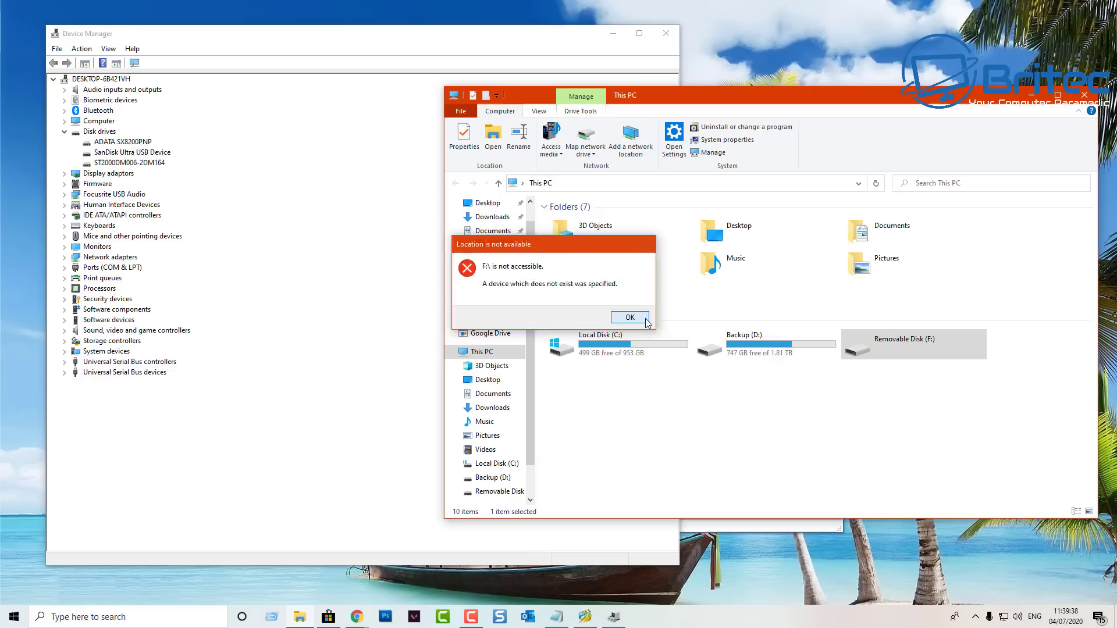
double_click(902, 347)
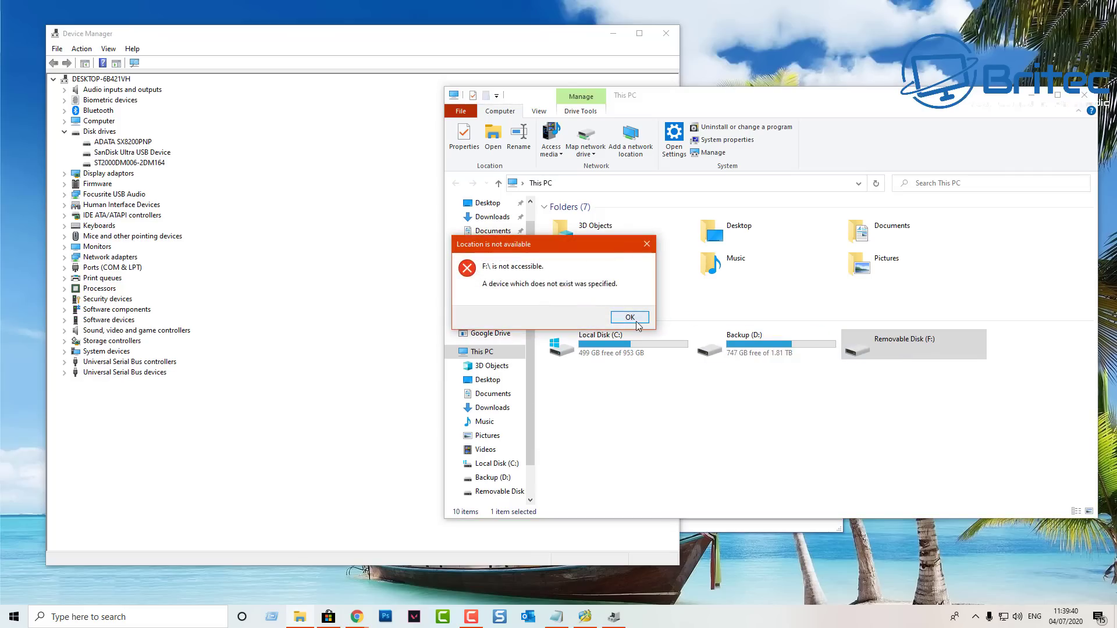
left_click(633, 319)
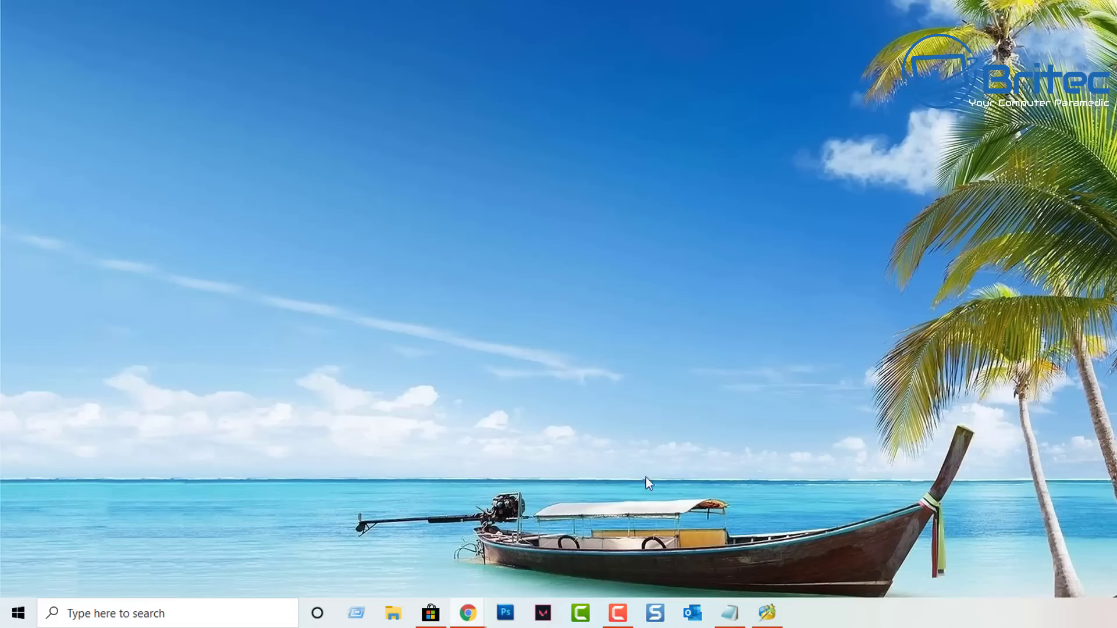
Search for cmd and open Command Prompt as administrator.
left_click(95, 615)
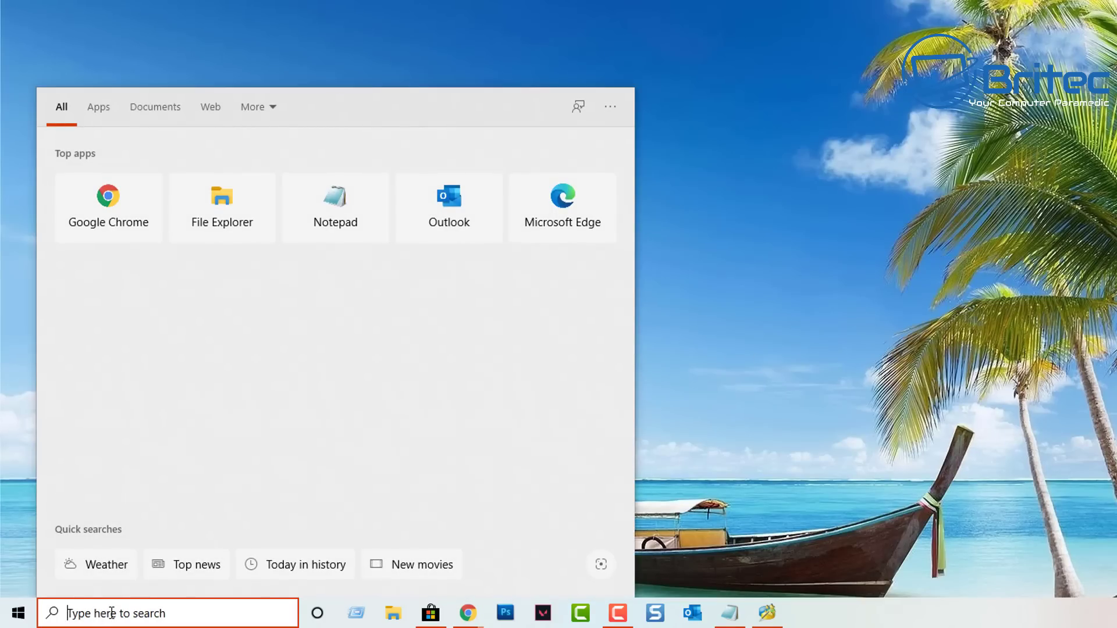
type("cmd")
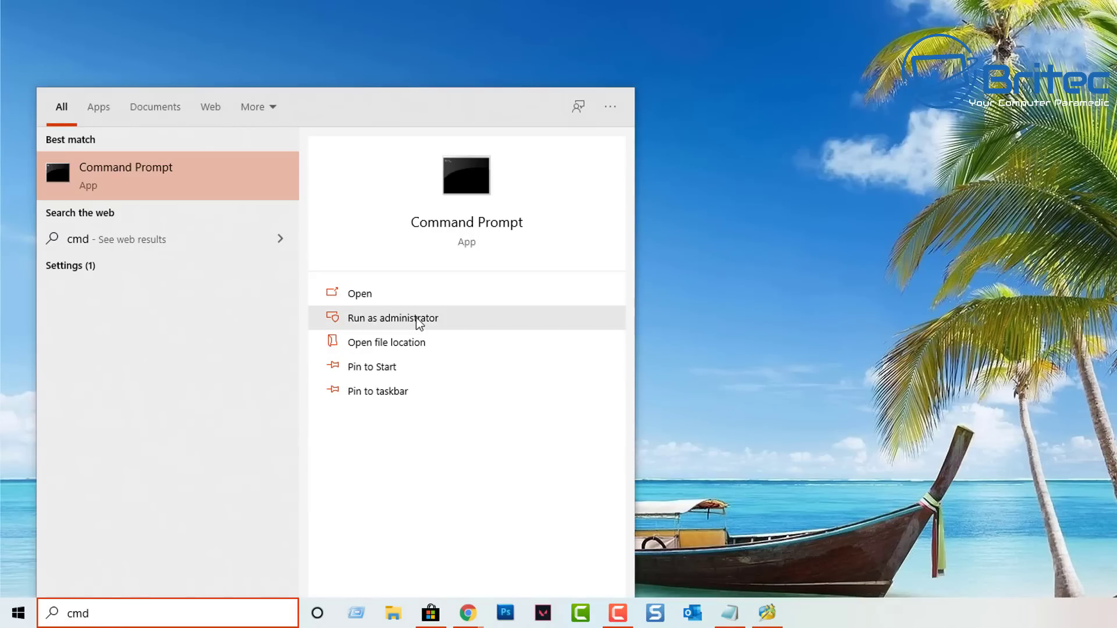
left_click(433, 318)
left_click(433, 319)
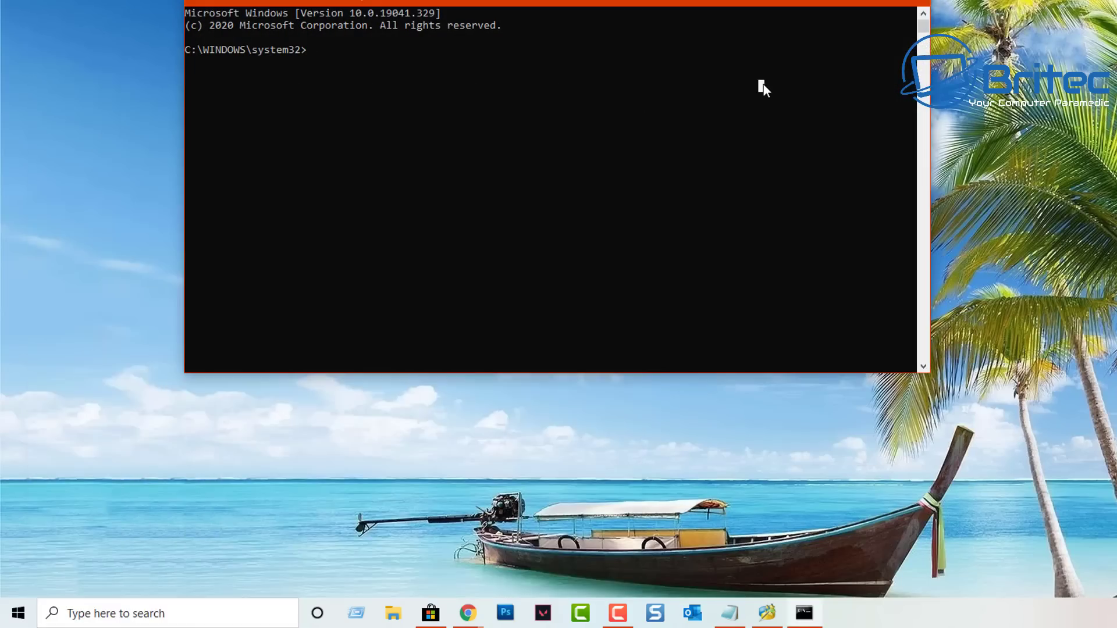
left_click(761, 86)
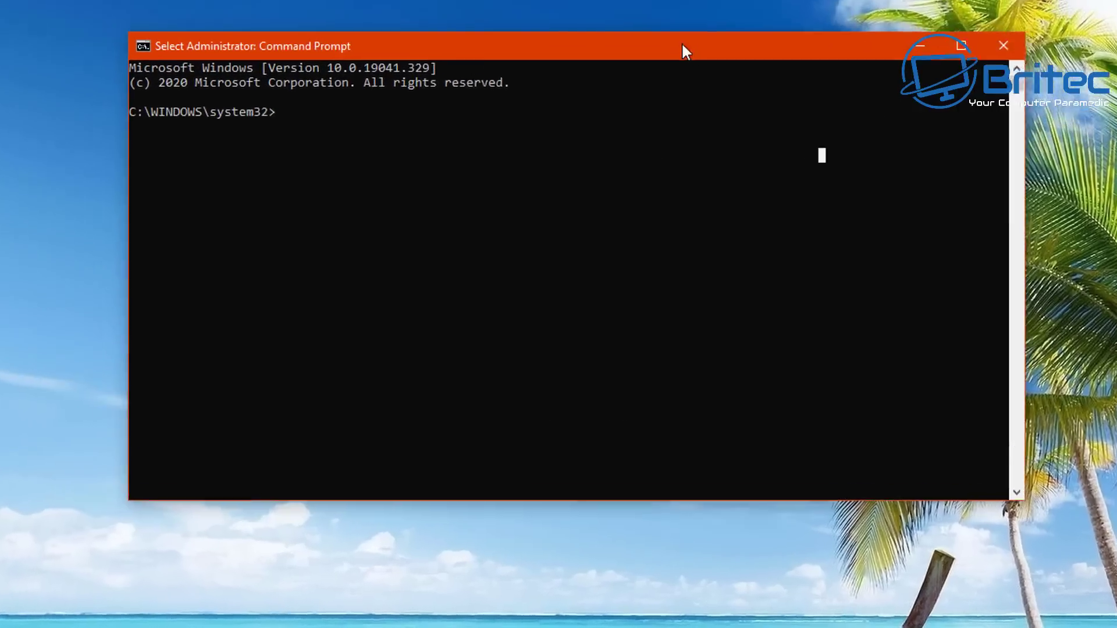
Check the USB drive for errors with chkdsk F: and close Command Prompt.
type("ch")
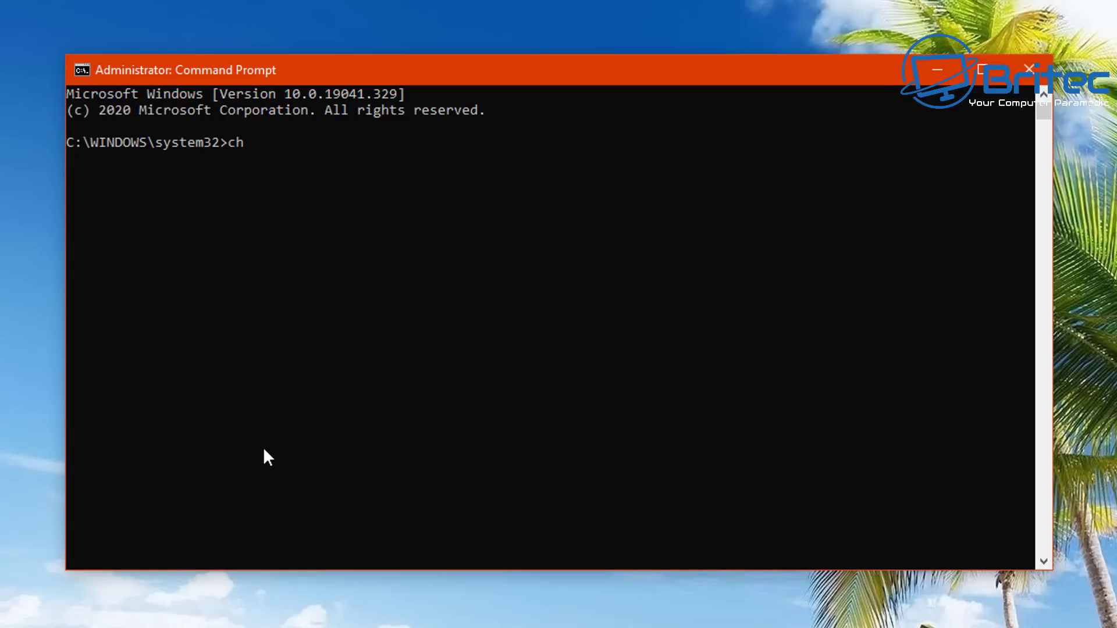
type("kdsk F")
type(":")
key("Return")
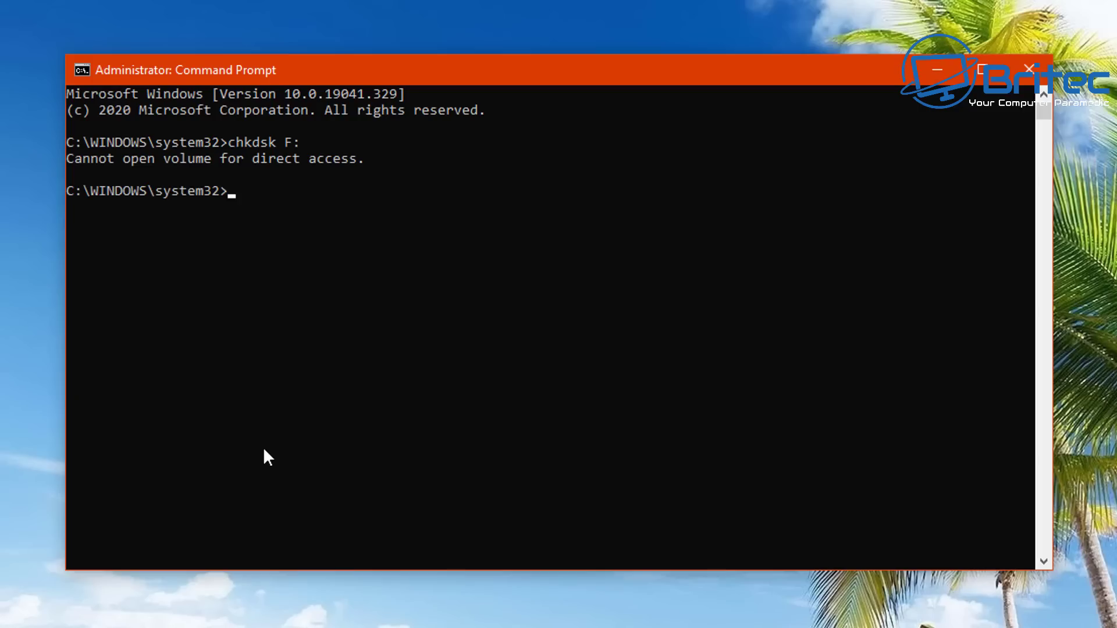
left_click(1029, 69)
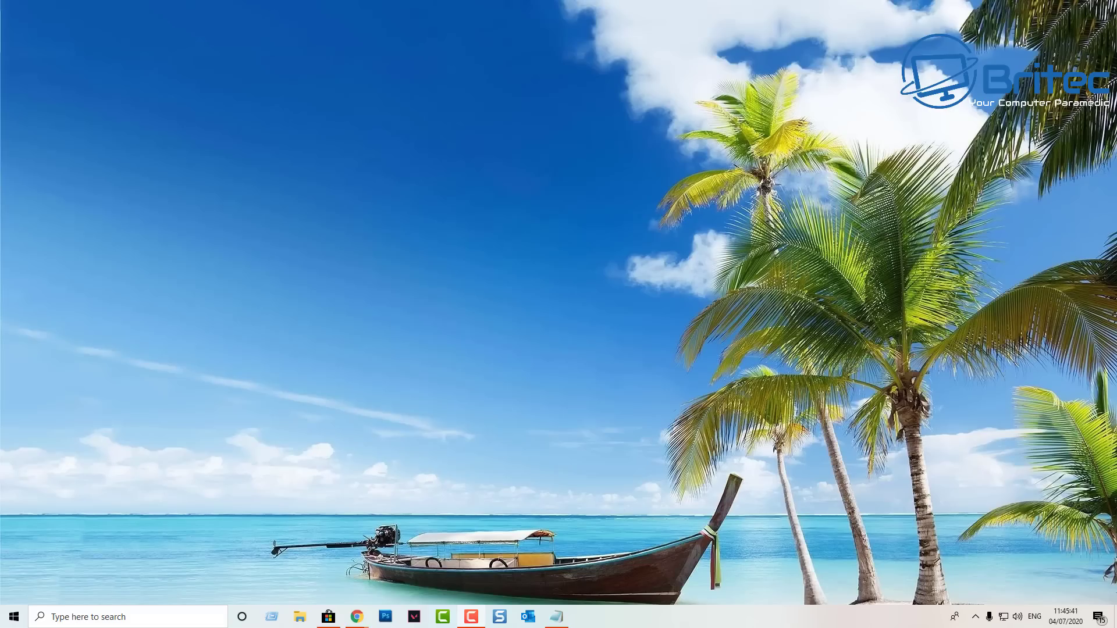
Open a new administrator Command Prompt and move its window nearer the middle of the desktop.
left_click(103, 617)
type("cmd")
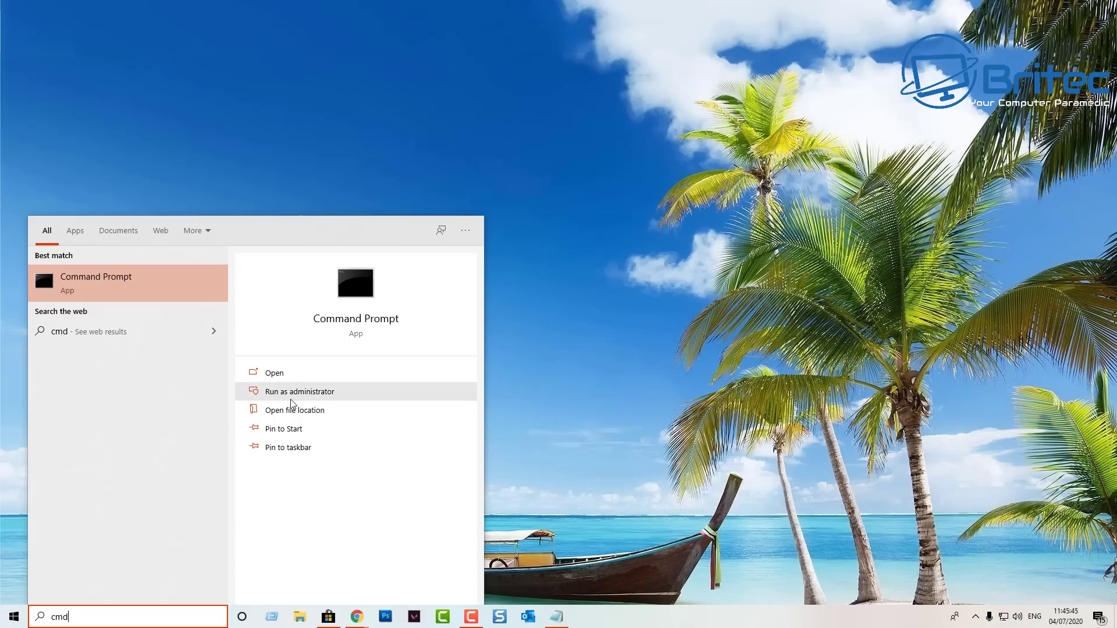
left_click(303, 392)
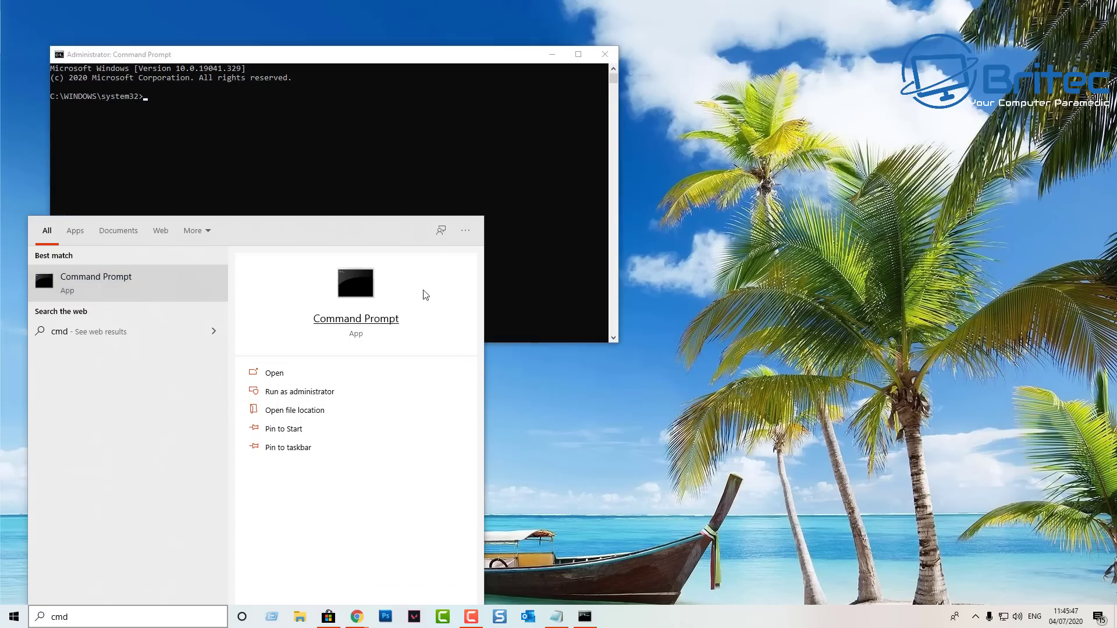
left_click(541, 180)
left_click_drag(382, 50, 558, 153)
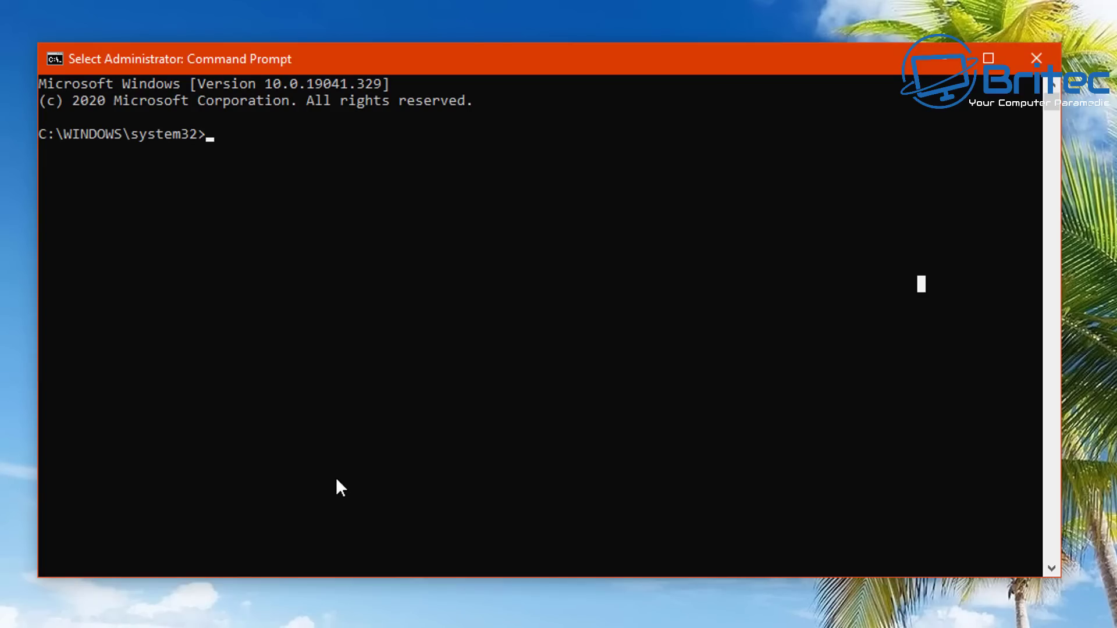
Start diskpart and list the computer's disks with list disk.
type("disk")
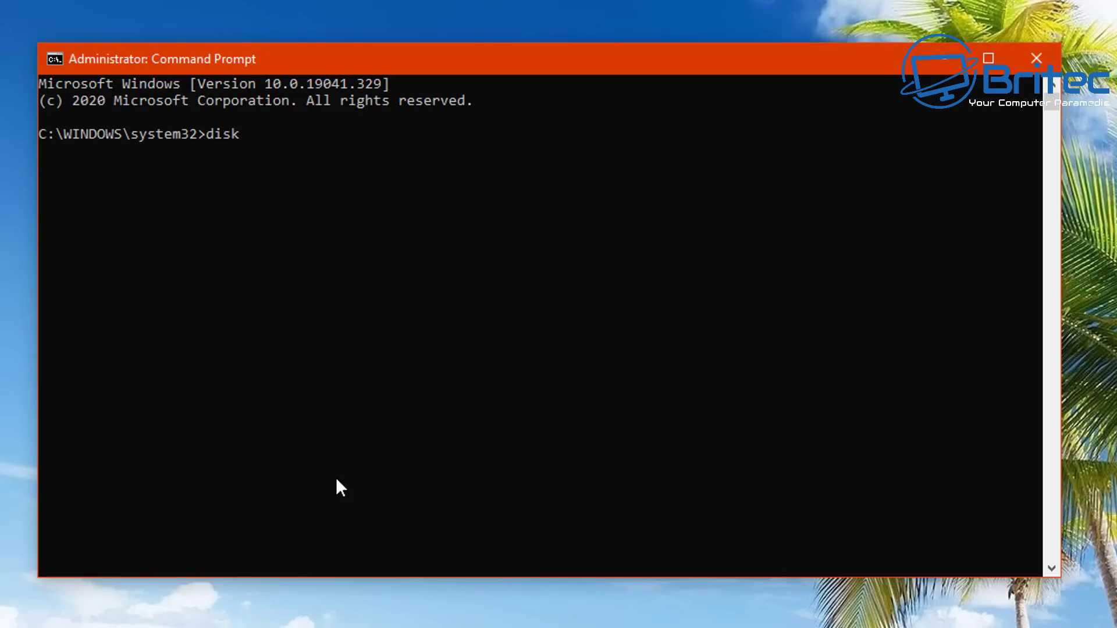
type("part")
key("Return")
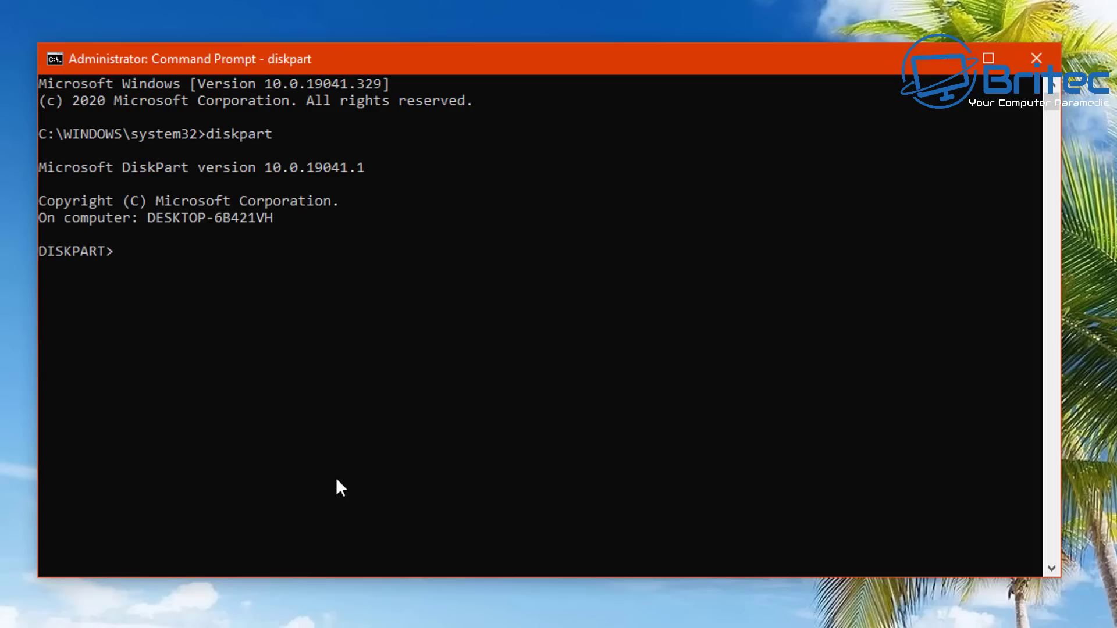
type("list disk")
key("Return")
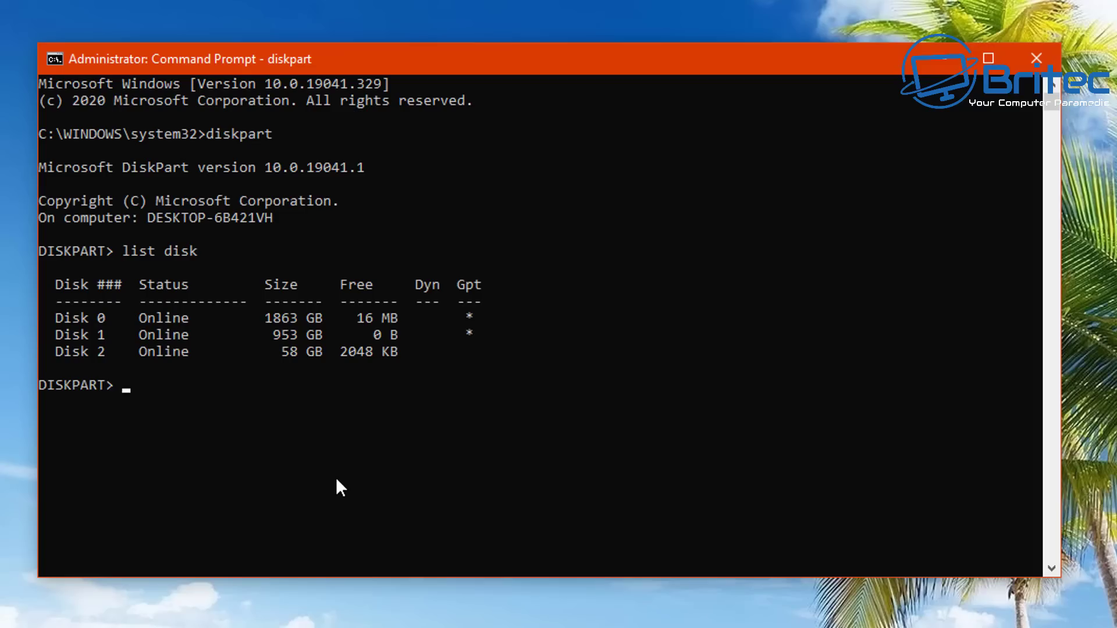
Select disk 2 in diskpart and try to clean it.
type("select disk 2")
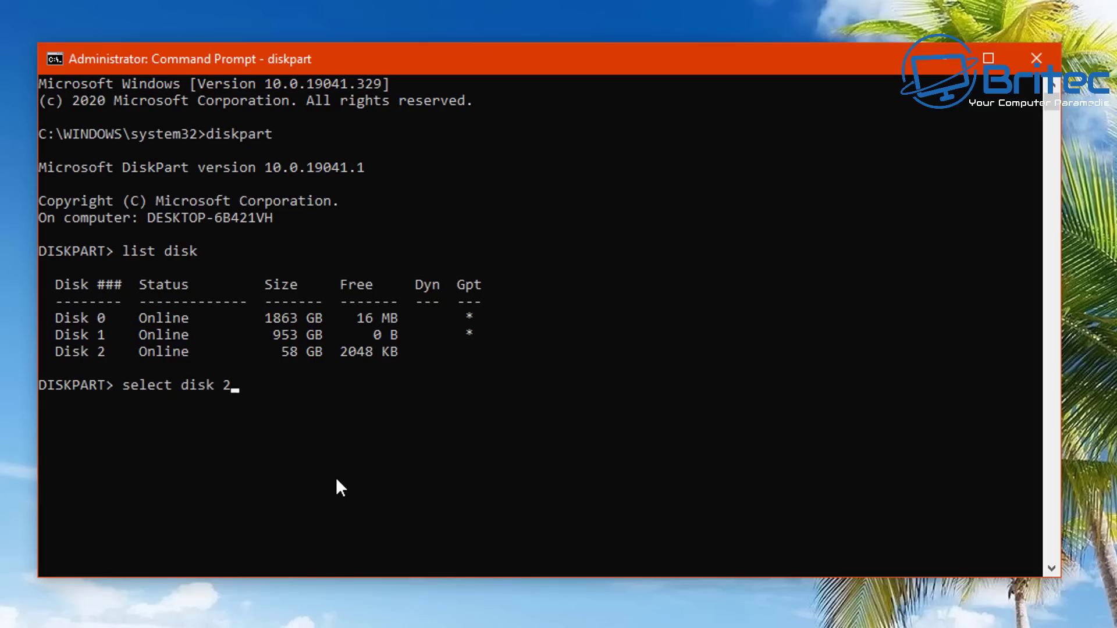
key("Return")
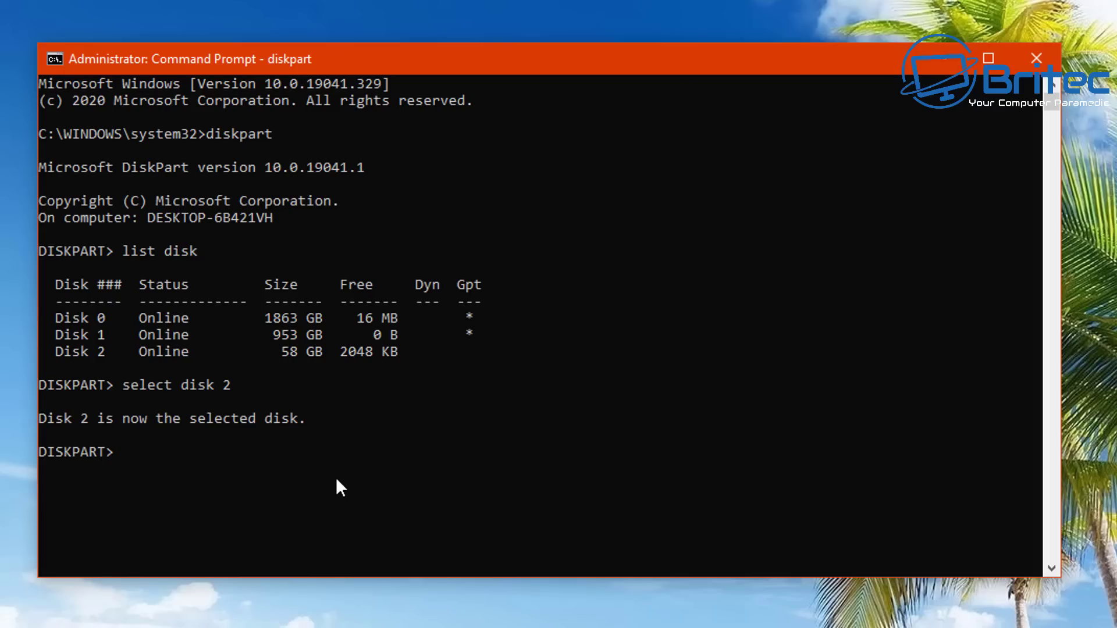
type("clean")
key("Return")
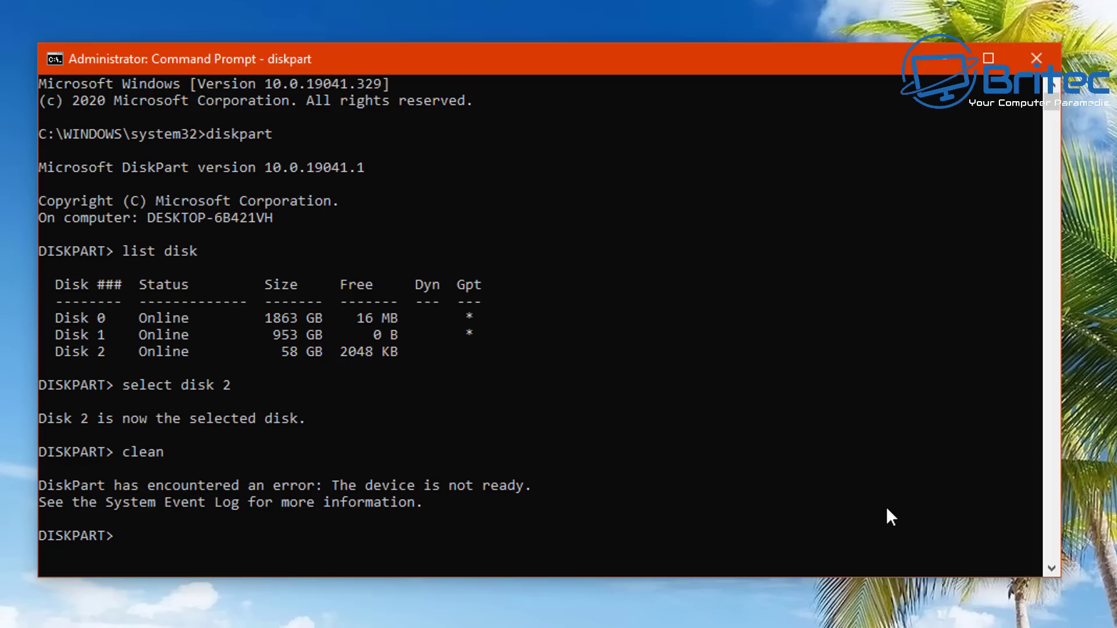
Download MiniTool Partition Wizard Free 12 in the browser, run pw12-free.exe and minimise the browser window.
scroll(684, 483, "down", 3)
scroll(665, 474, "up", 3)
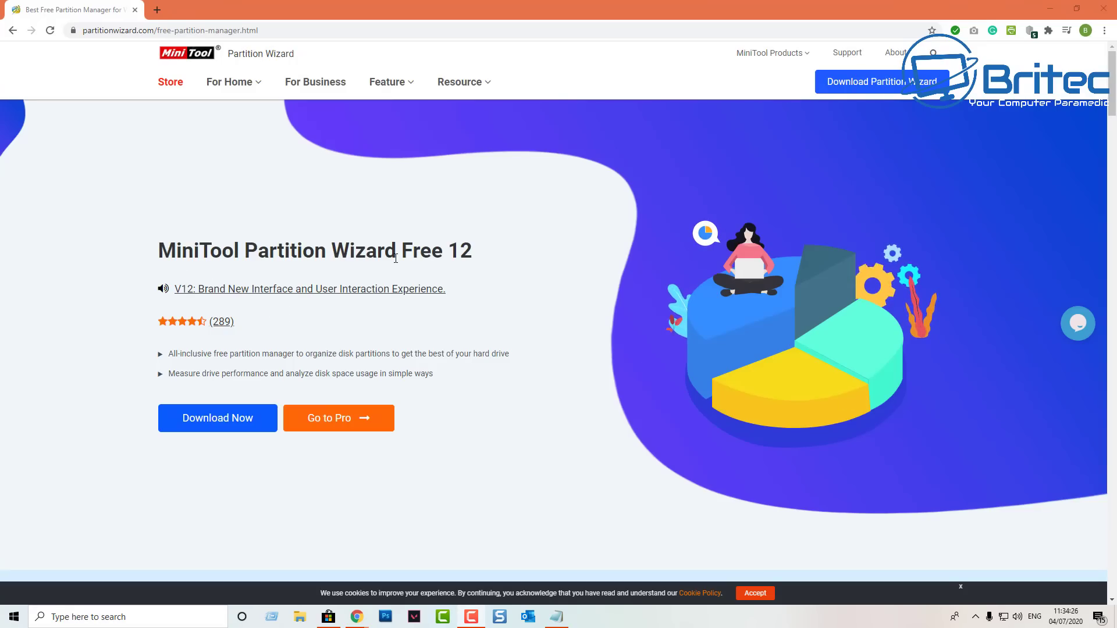
left_click(228, 426)
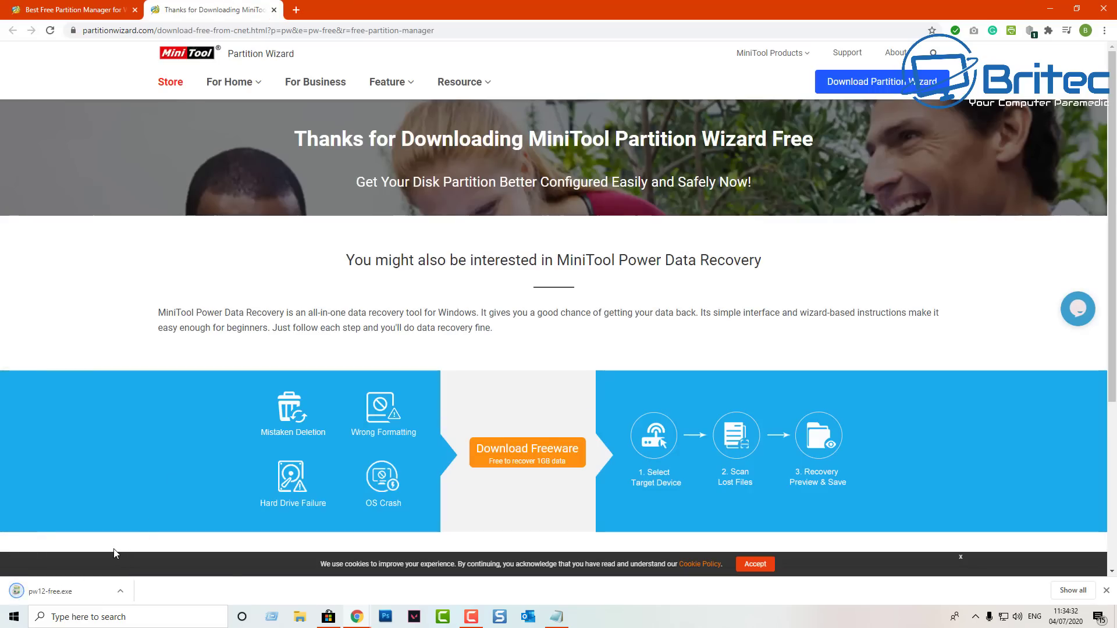
left_click(51, 595)
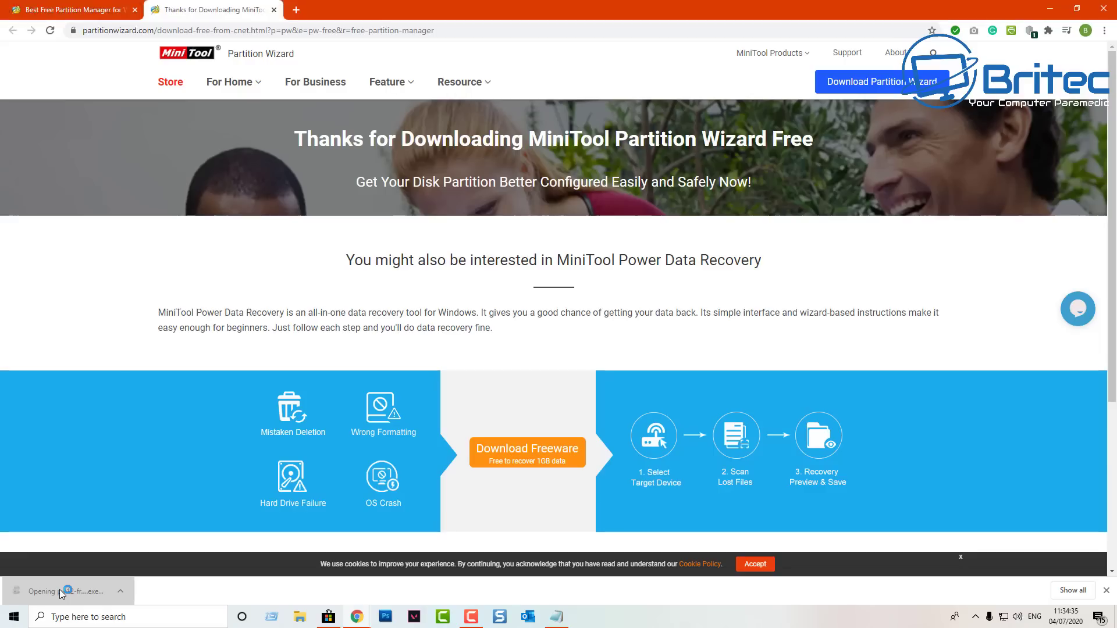
left_click(1051, 9)
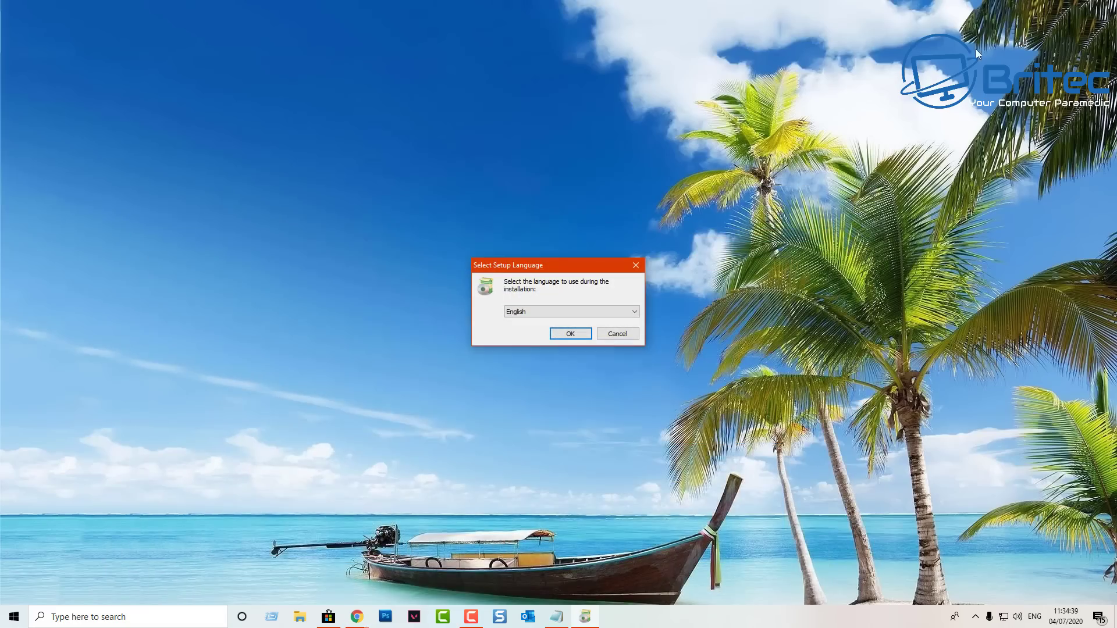
Install only MiniTool Partition Wizard Free in English to C:\Program Files\MiniTool Partition Wizard 12 and launch it on finishing.
left_click(565, 337)
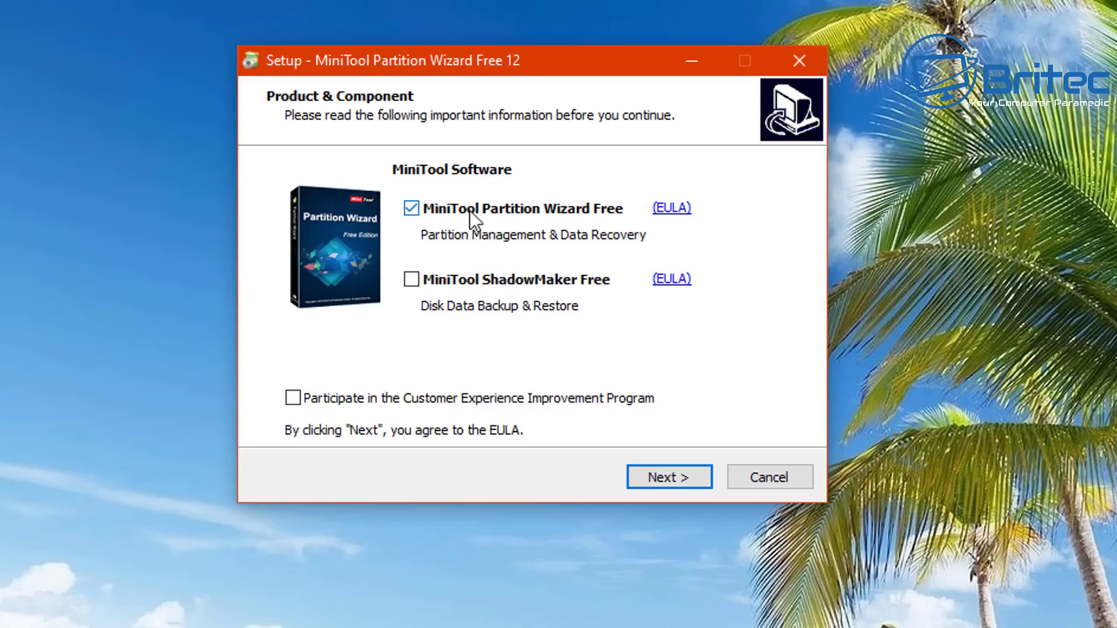
left_click(669, 477)
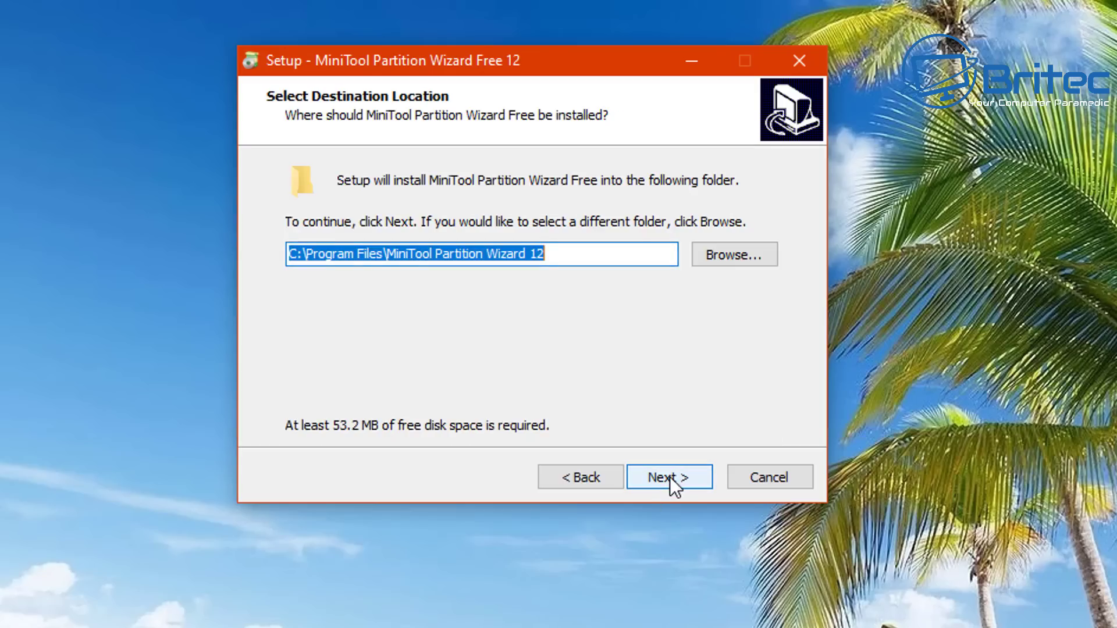
left_click(669, 477)
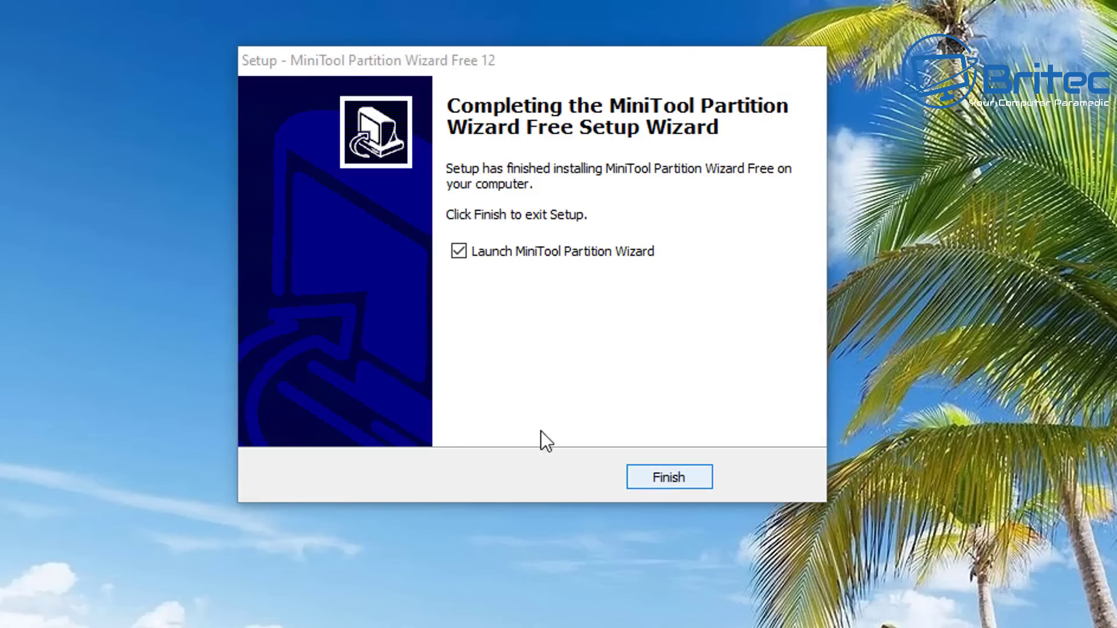
left_click(661, 478)
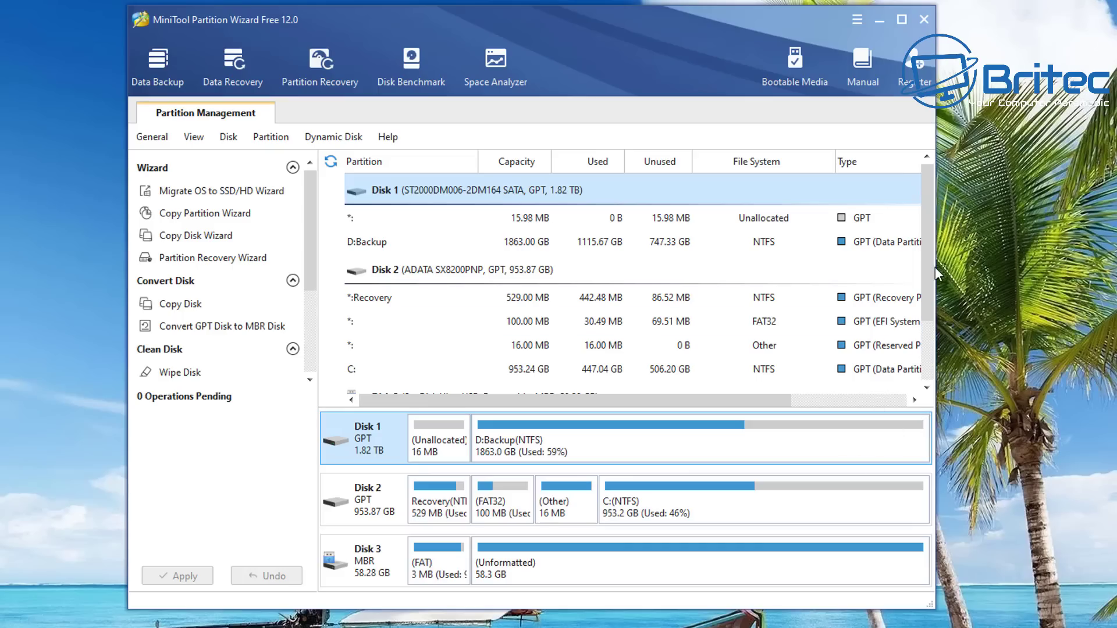
Mark all partitions on Disk 3, the SanDisk Ultra USB, for deletion and accept the warning.
left_click_drag(933, 268, 934, 325)
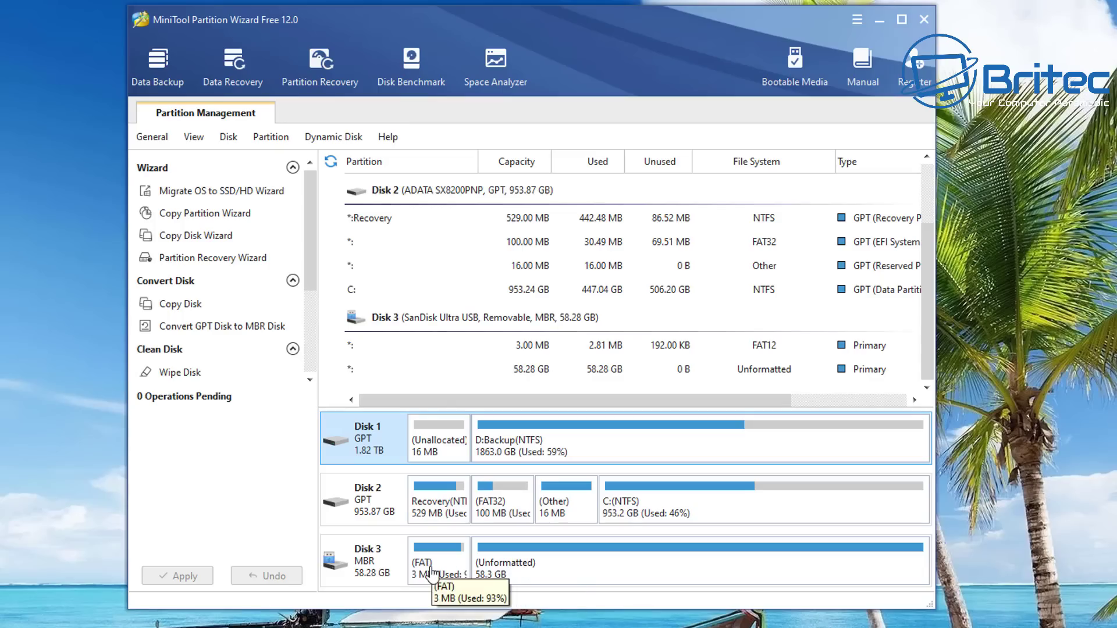
left_click(364, 573)
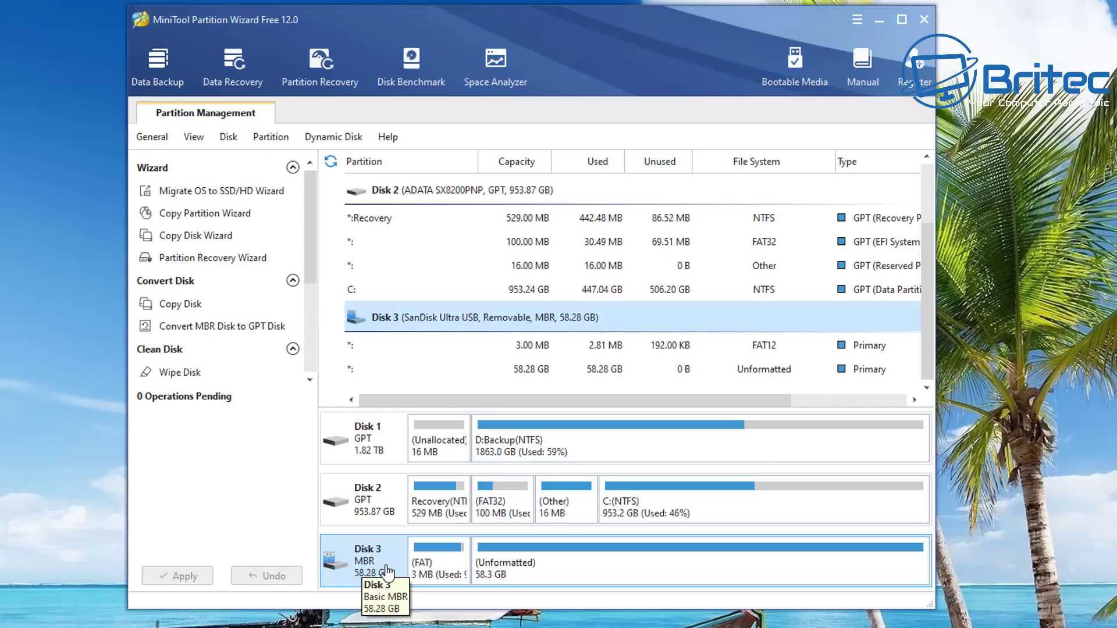
right_click(386, 569)
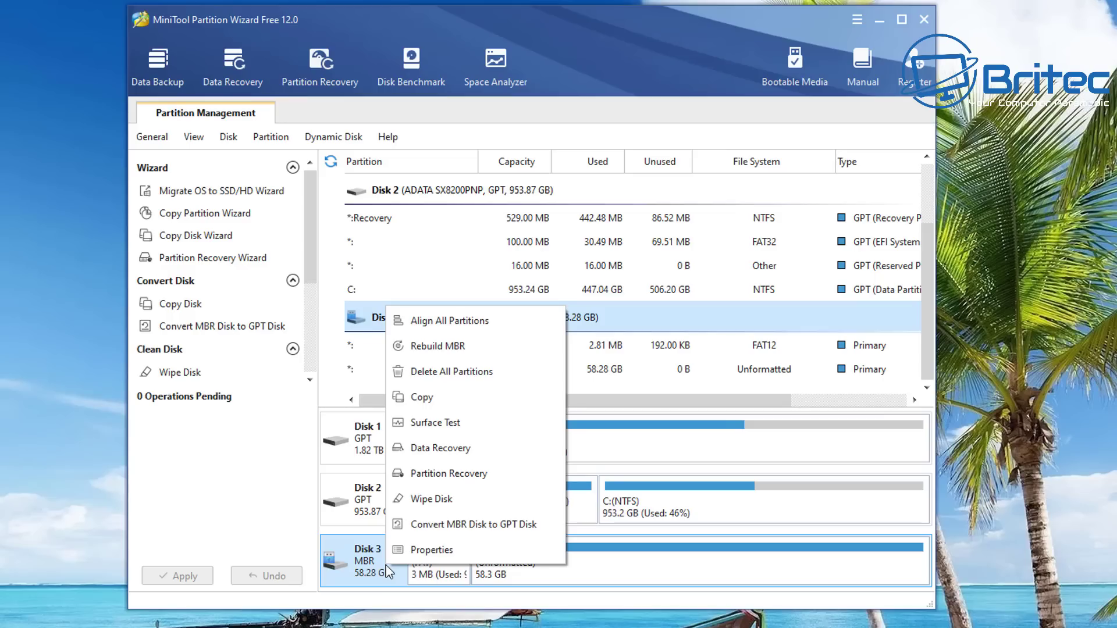
left_click(473, 375)
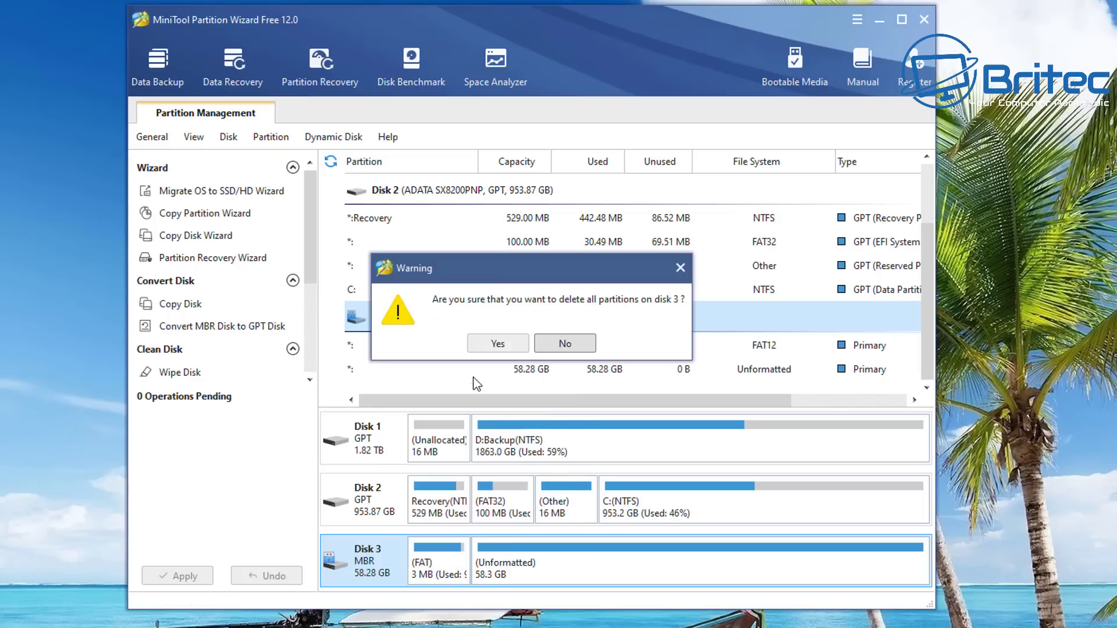
left_click(502, 348)
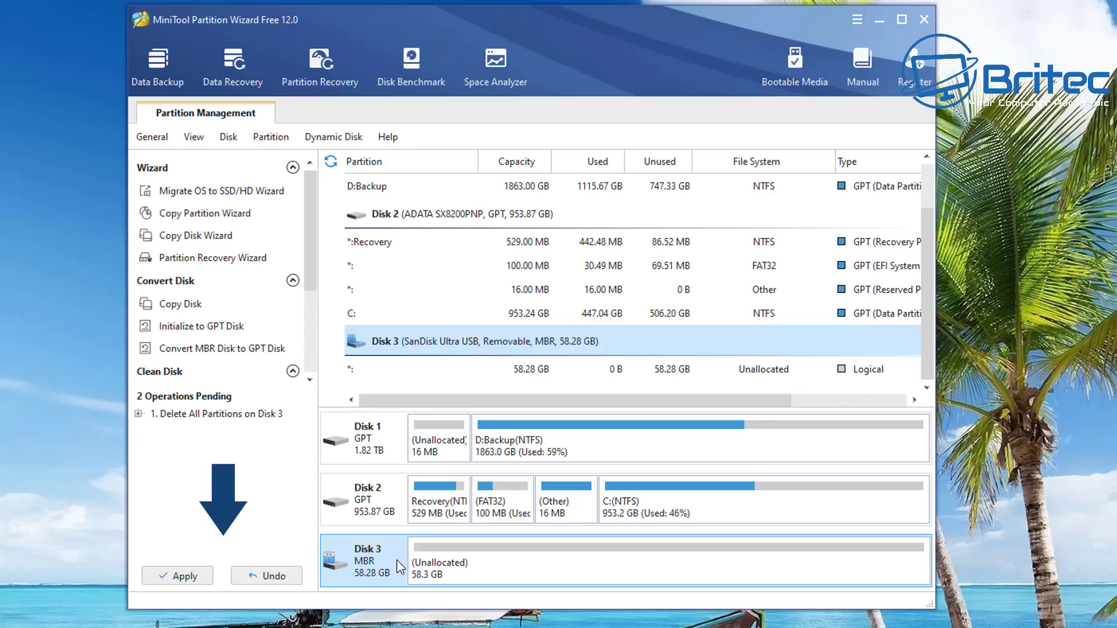
Apply the pending deletion of all partitions on Disk 3.
left_click(185, 576)
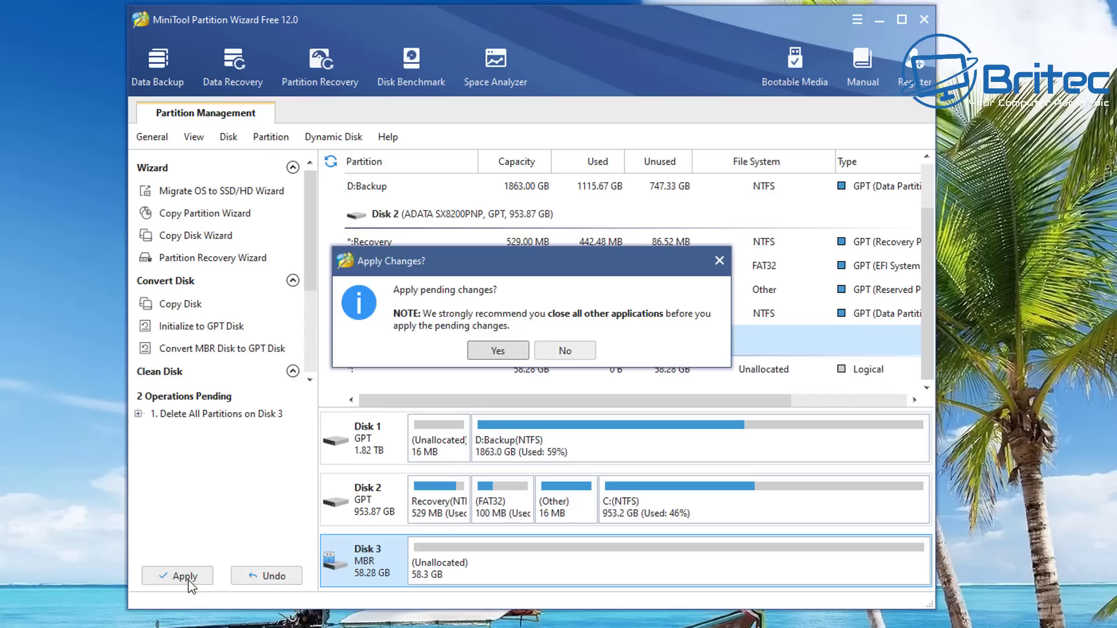
left_click(498, 350)
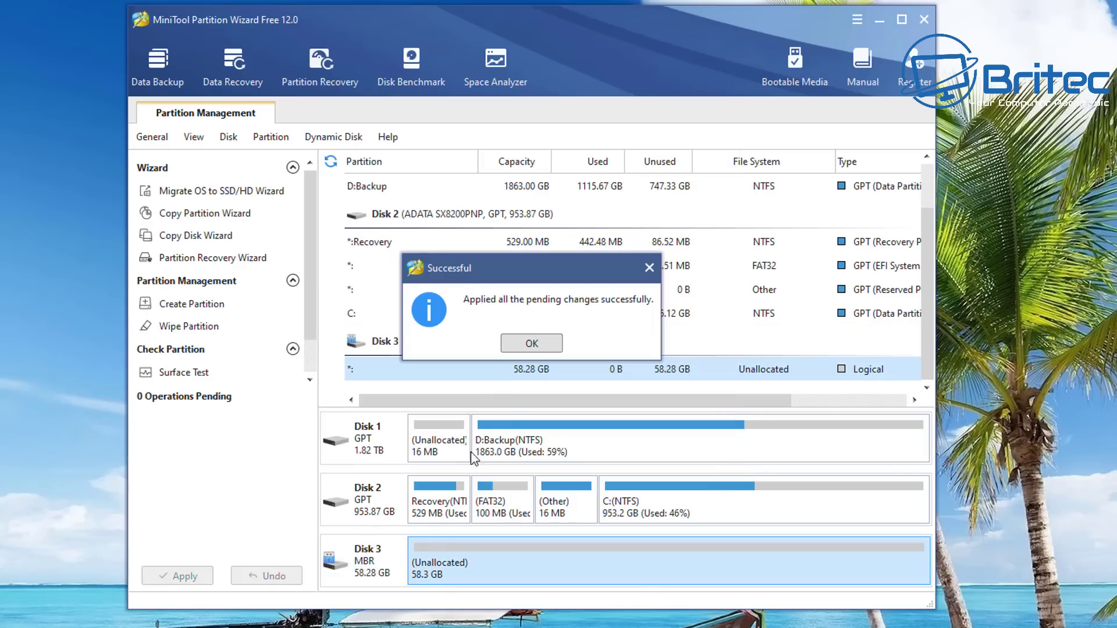
left_click(531, 344)
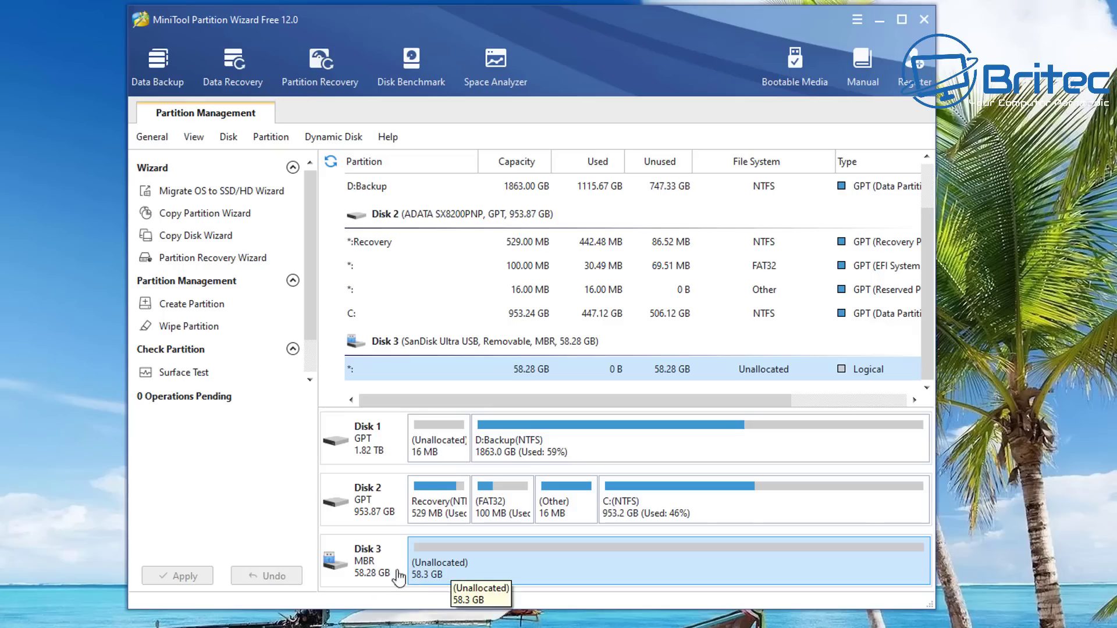
Run a Surface Test on Disk 3 to check the USB drive for read errors, and exit the test.
left_click(377, 576)
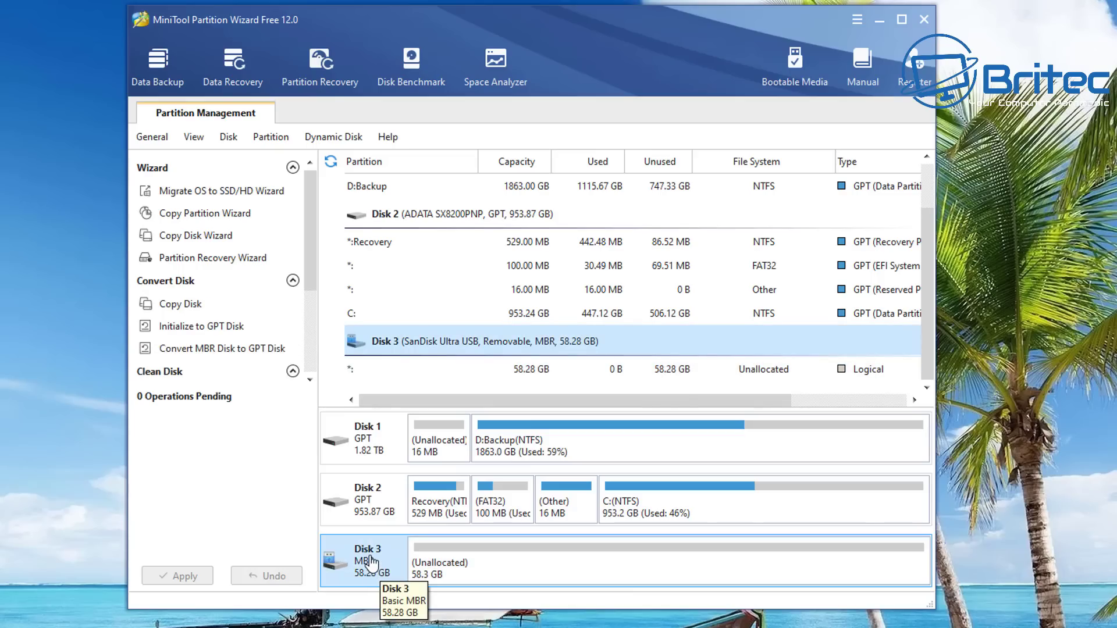
right_click(372, 563)
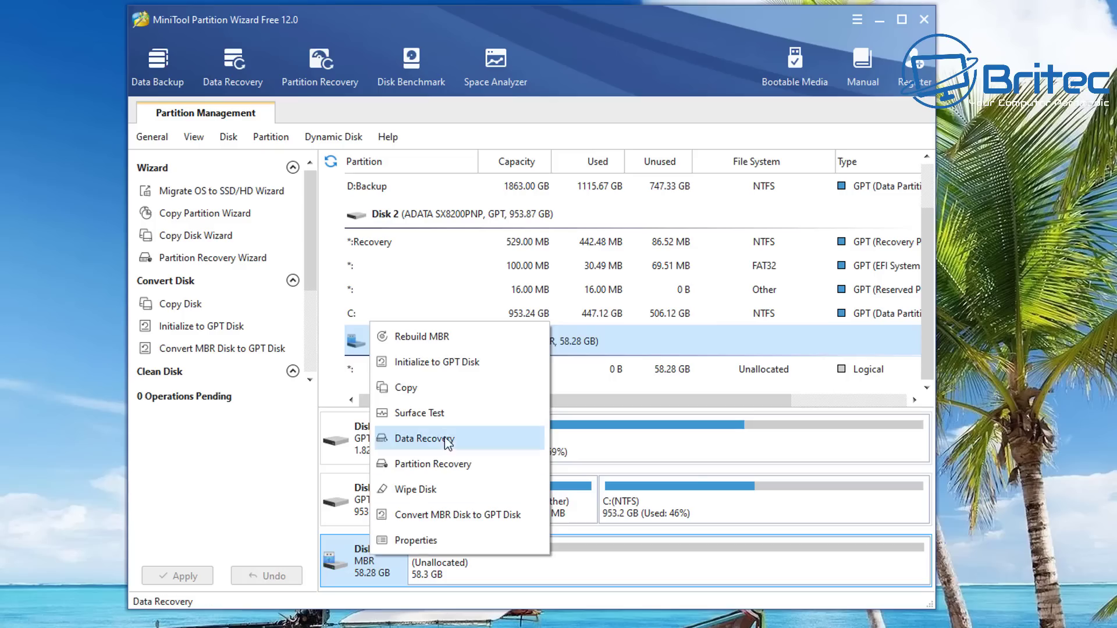
left_click(441, 413)
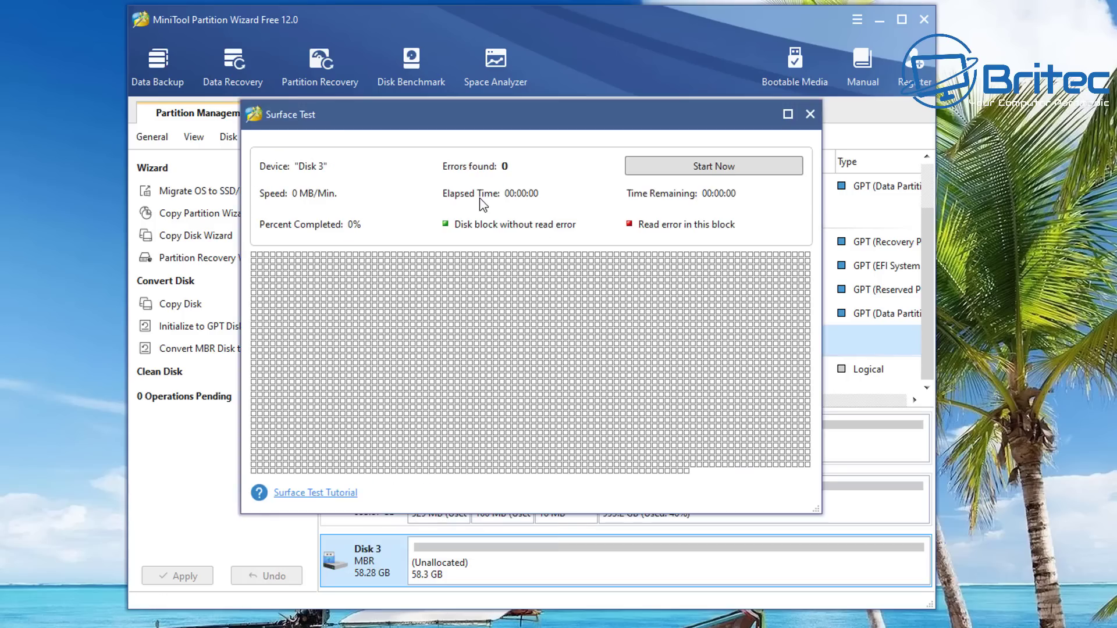
left_click(692, 169)
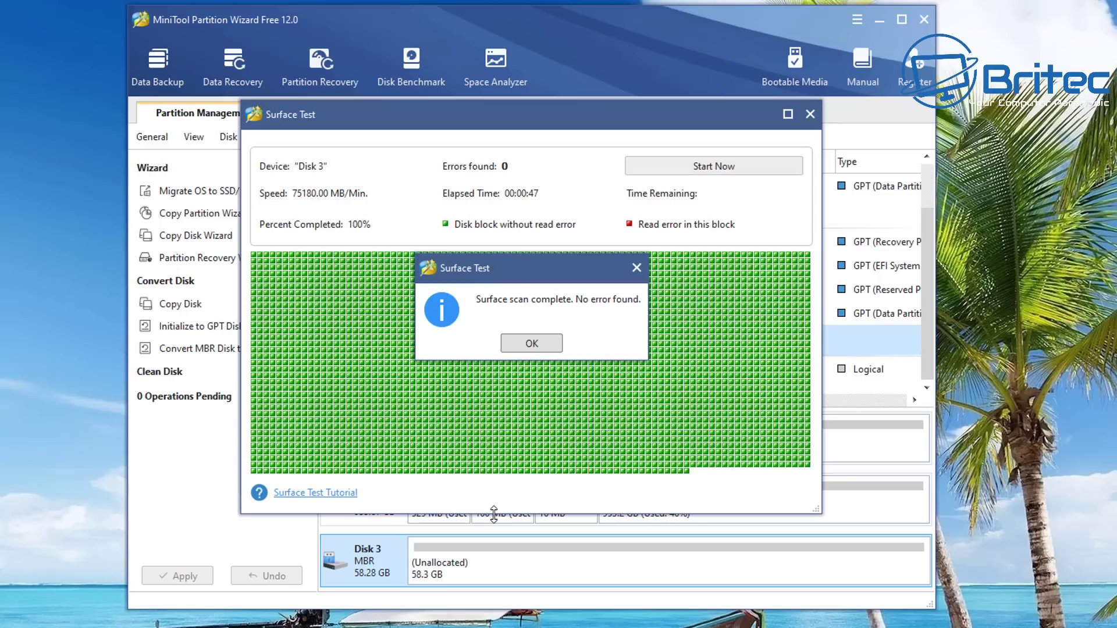
left_click(529, 343)
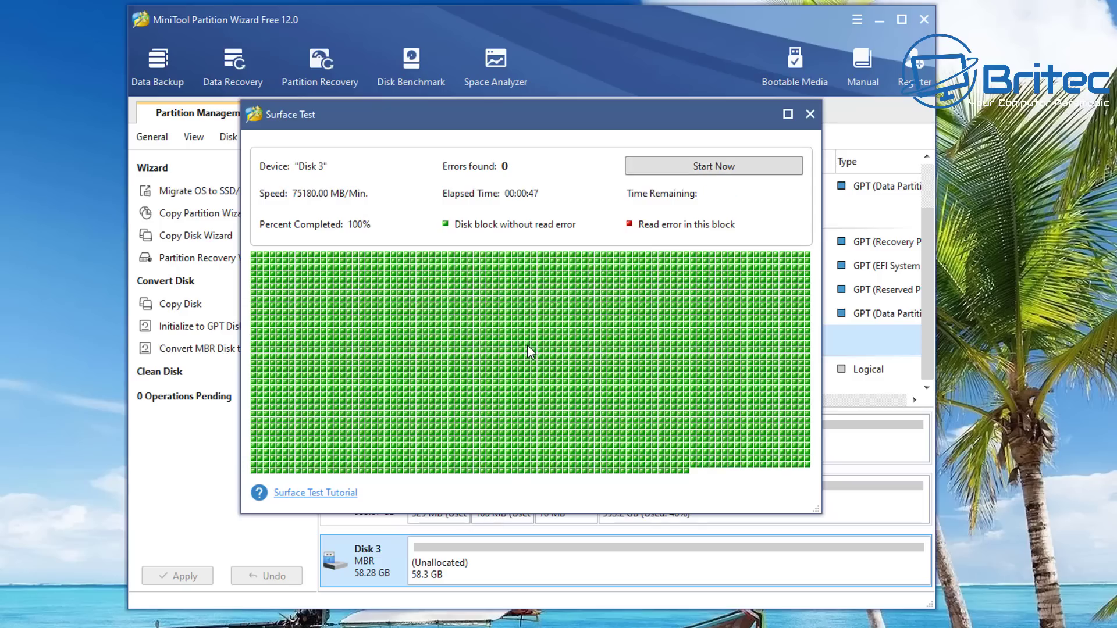
left_click(809, 117)
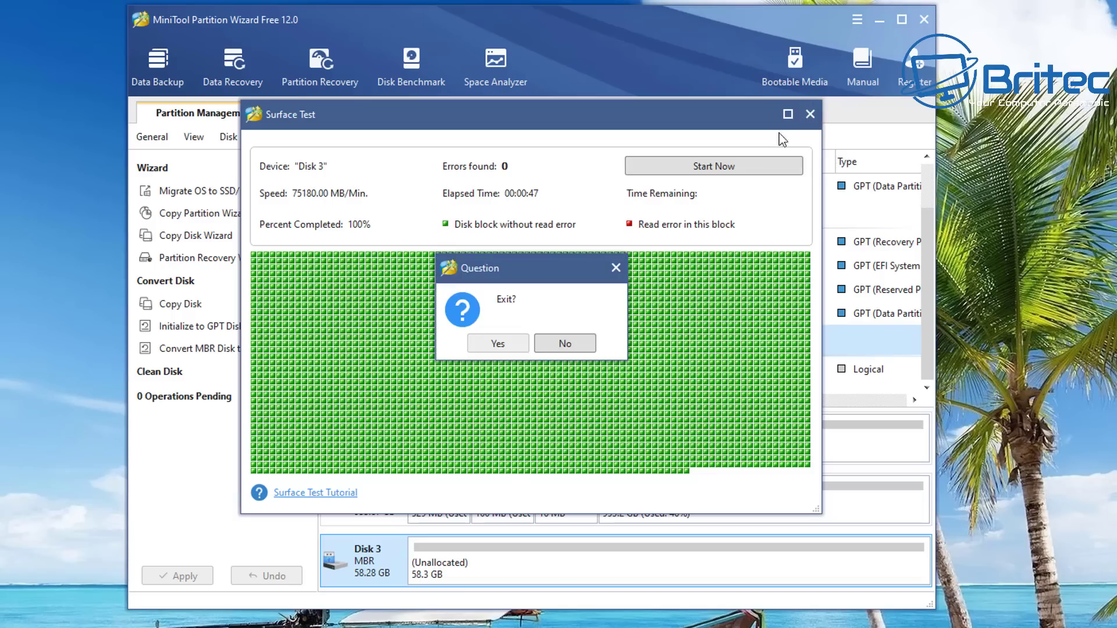
left_click(499, 343)
Create a 58.28 GB primary NTFS partition labelled USB with drive letter F: in Disk 3's unallocated space.
left_click(443, 561)
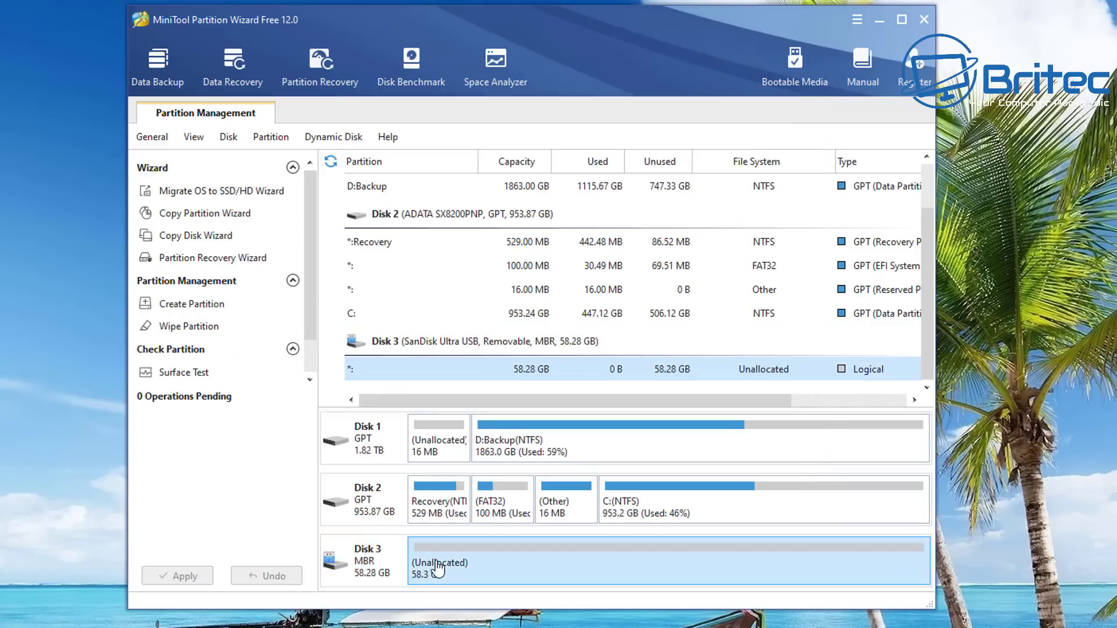
left_click(396, 569)
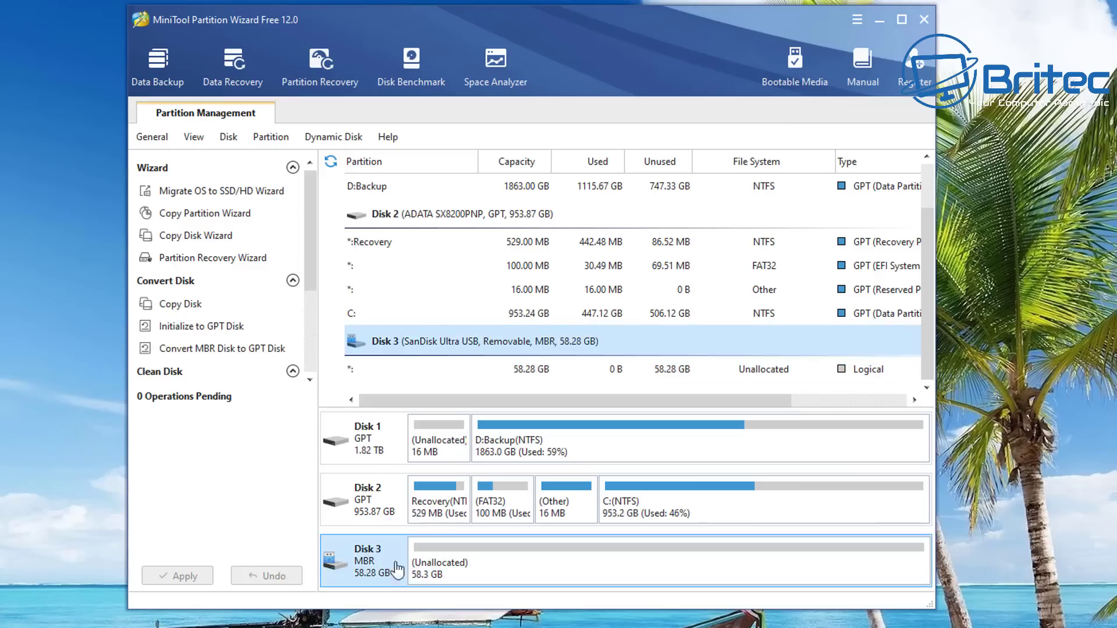
left_click(436, 569)
right_click(436, 568)
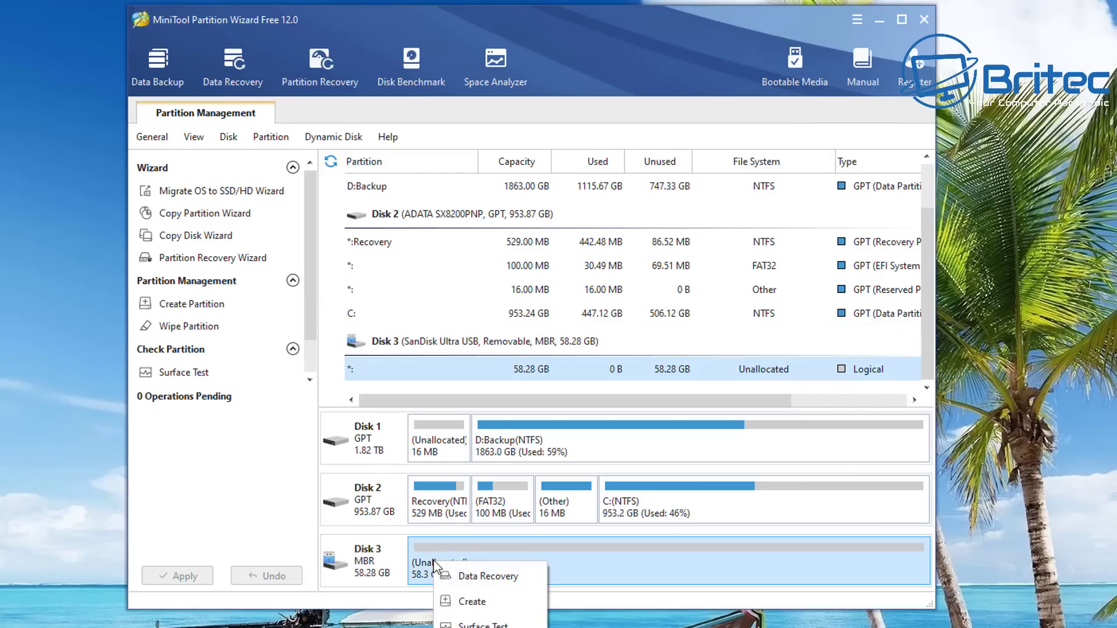
left_click(472, 601)
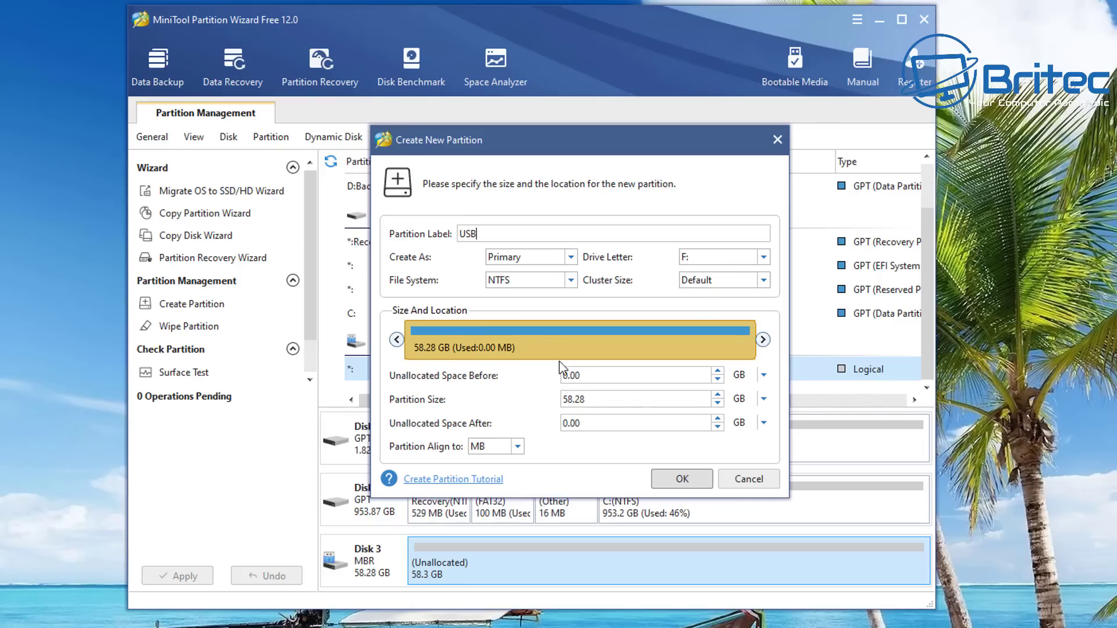
left_click(680, 479)
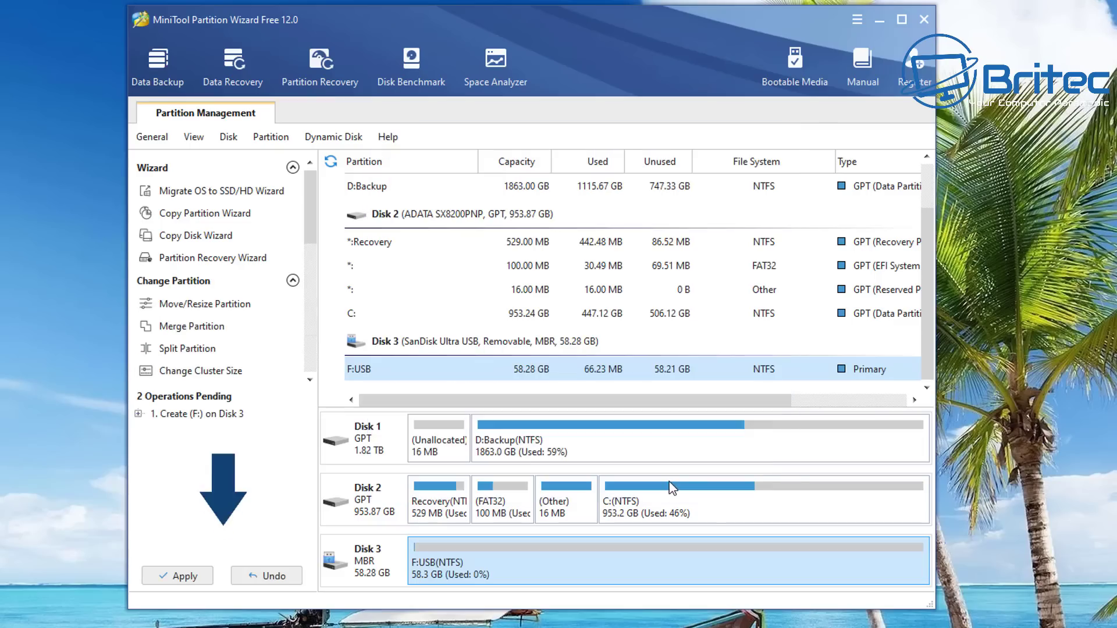
Apply the pending creation of the USB partition on Disk 3.
left_click(187, 579)
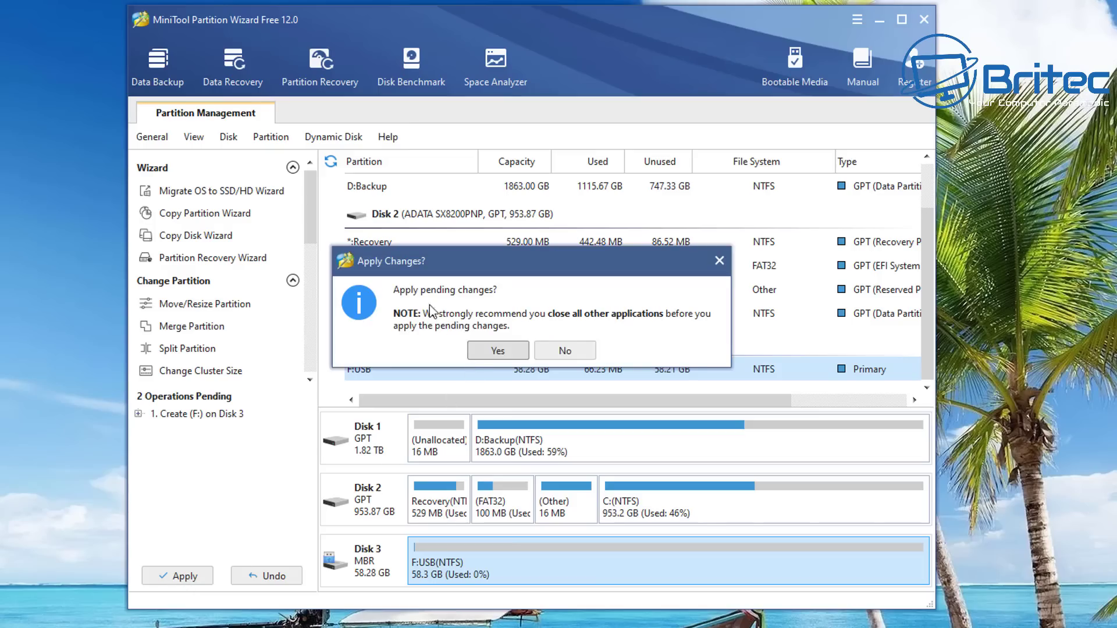
left_click(500, 349)
left_click(495, 355)
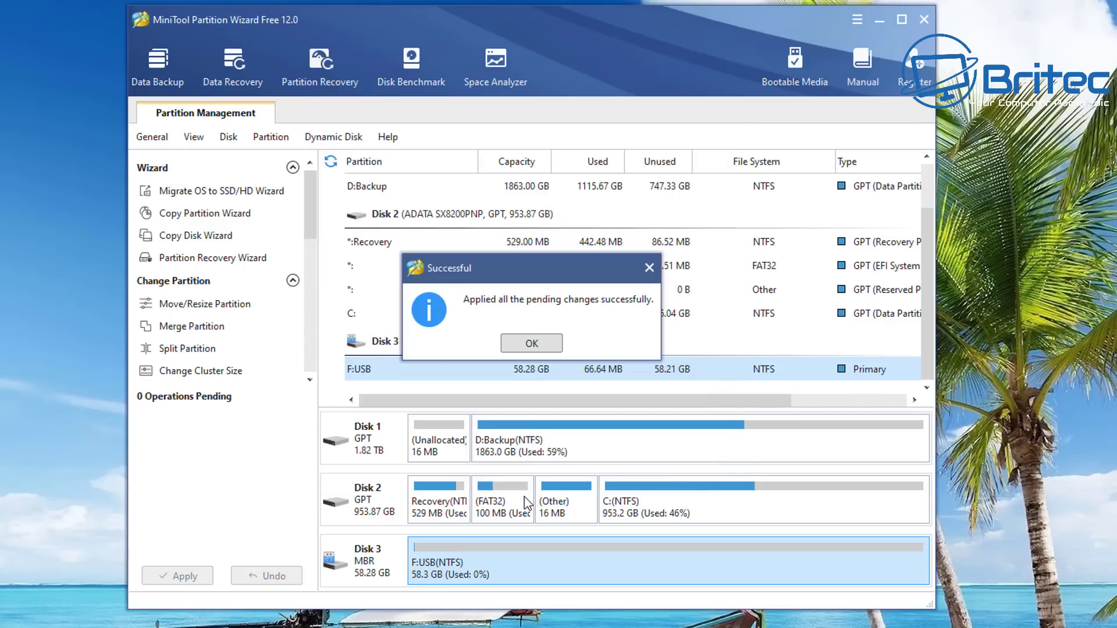
left_click(542, 349)
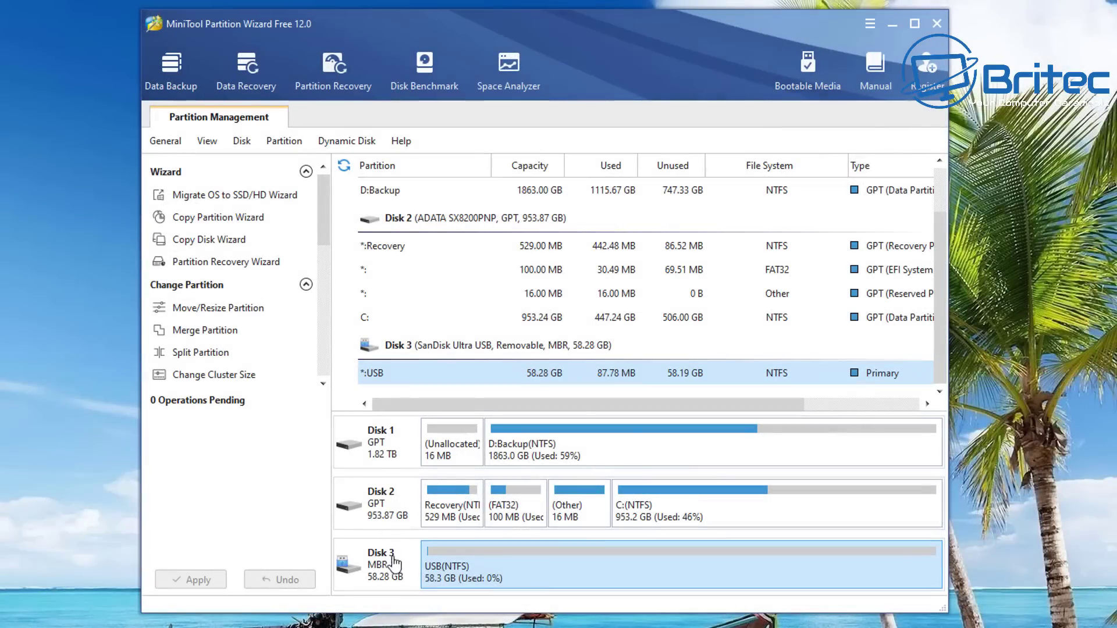
Explore the contents of the new USB partition on Disk 3.
right_click(472, 569)
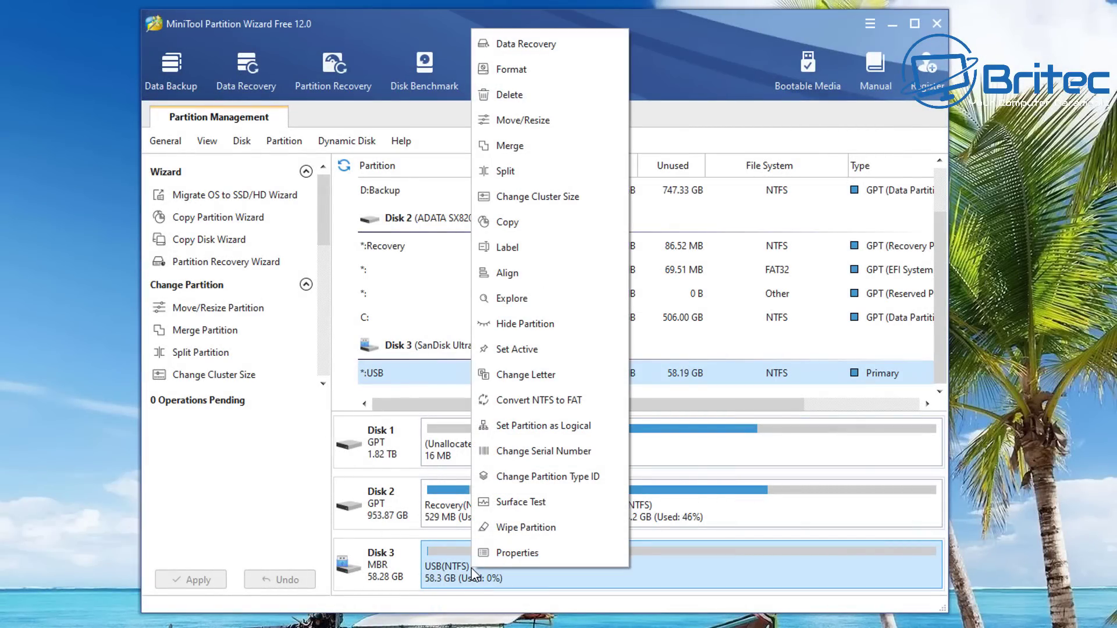
left_click(488, 307)
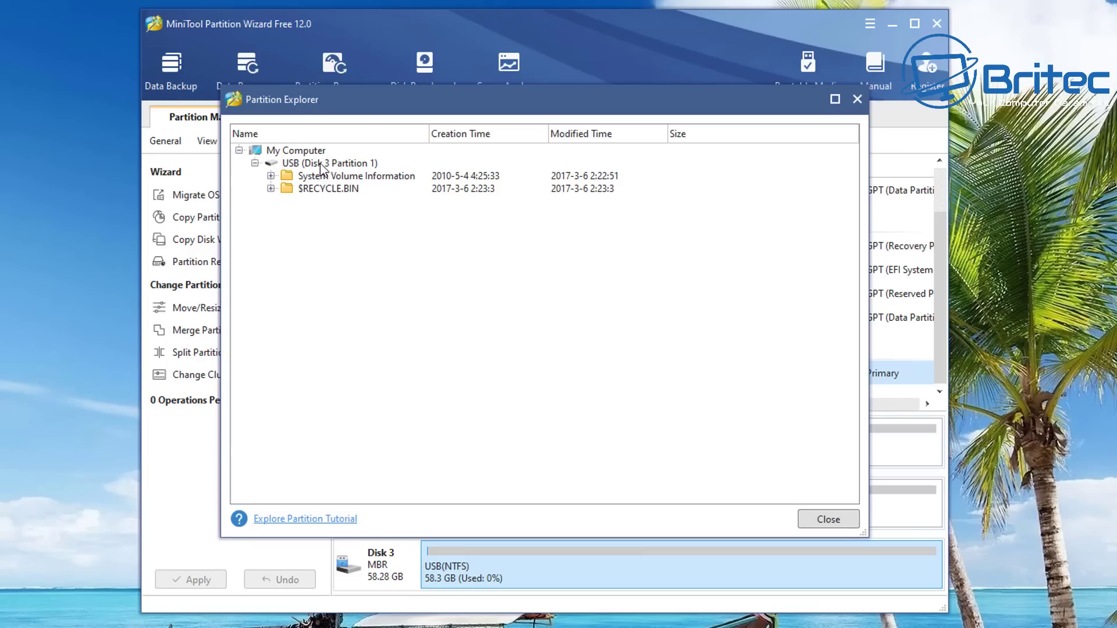
Close the partition explorer and review the operations offered for the USB partition and for Disk 3.
left_click(813, 519)
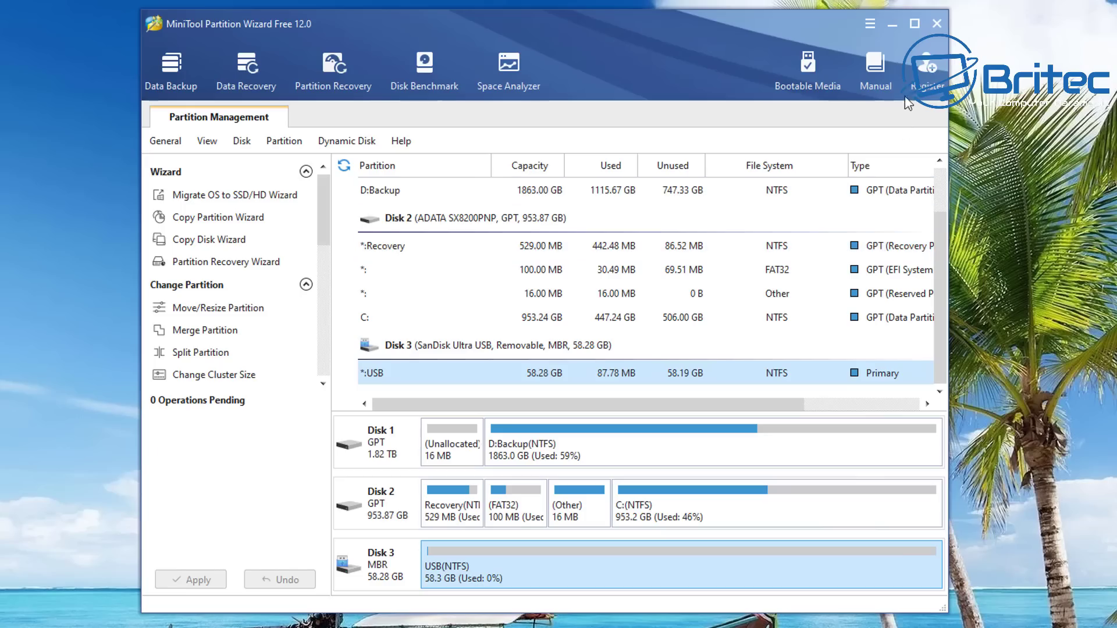
right_click(460, 559)
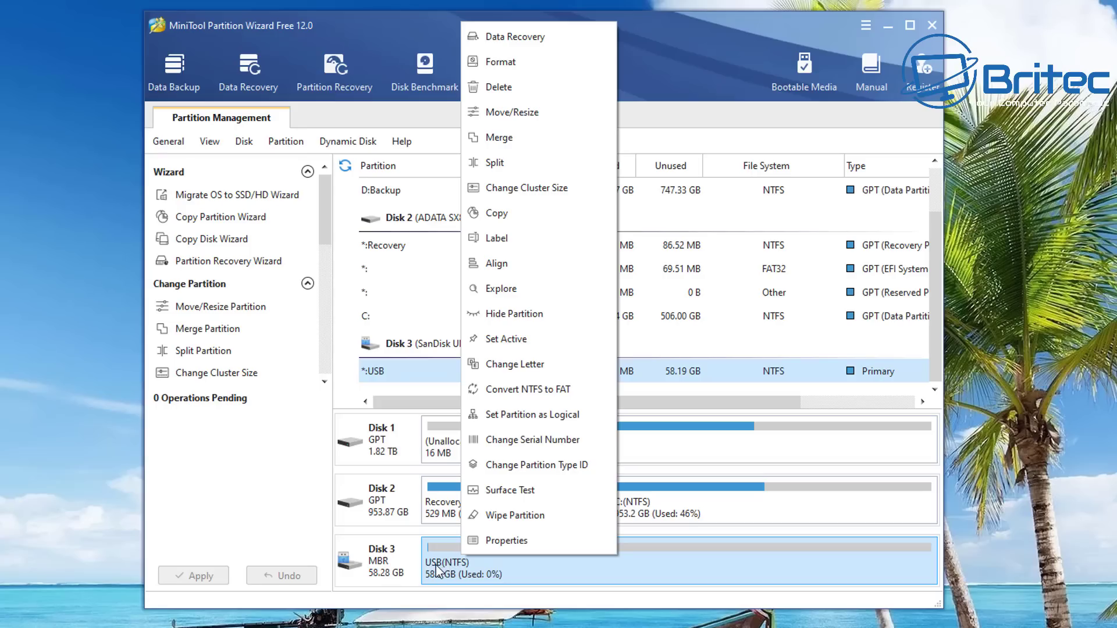
left_click(373, 569)
right_click(373, 564)
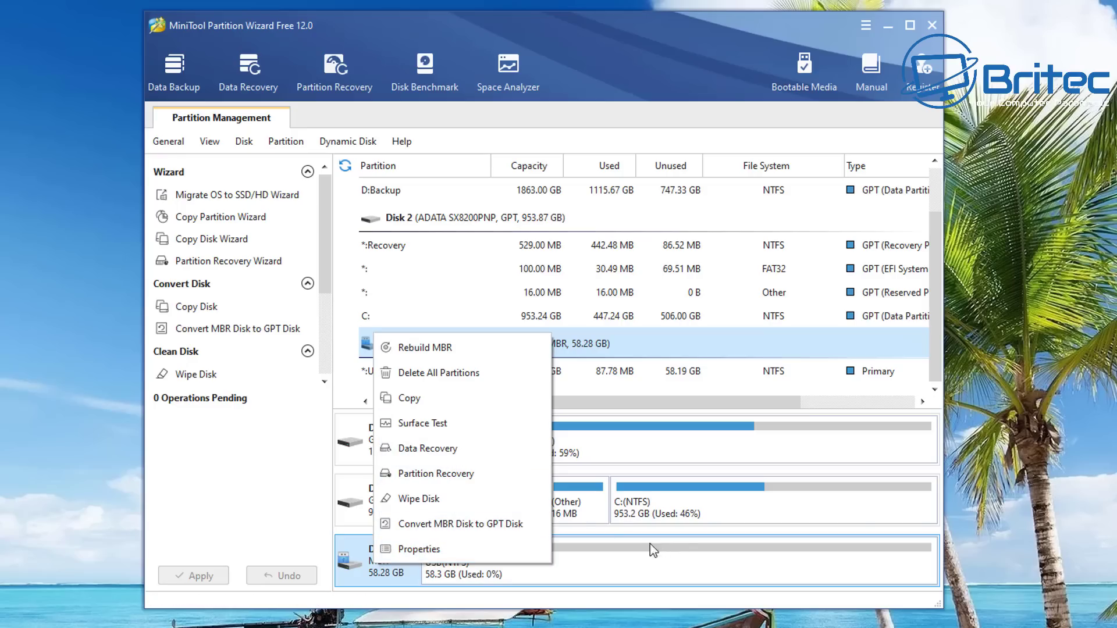
left_click(632, 564)
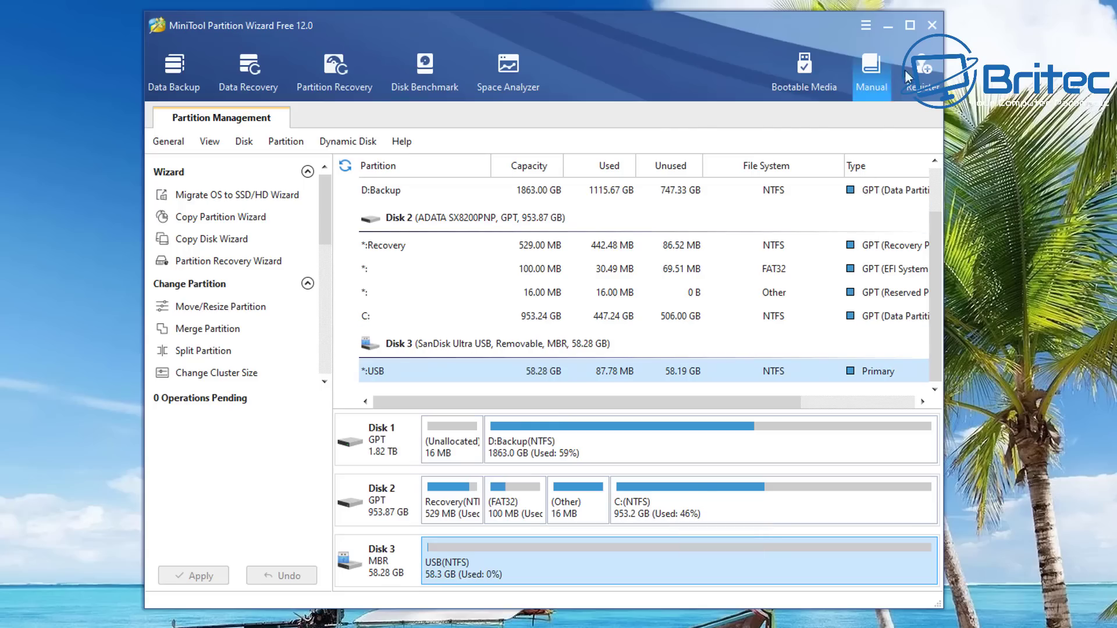
Assign drive letter E: to the USB partition on Disk 3 and apply the pending change.
left_click(381, 559)
left_click(457, 569)
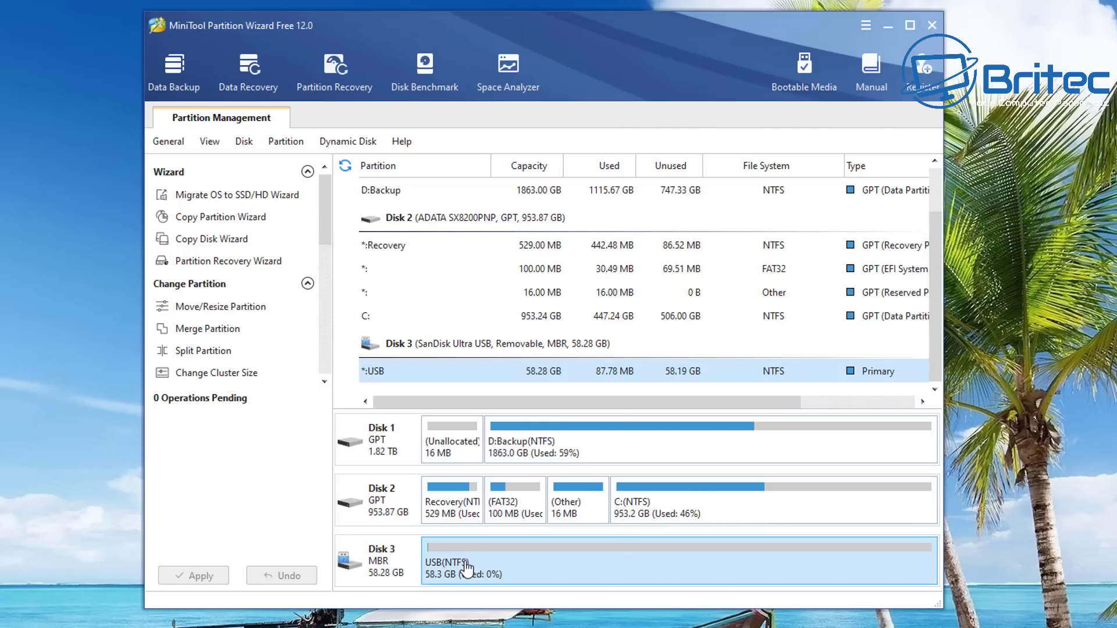
right_click(465, 567)
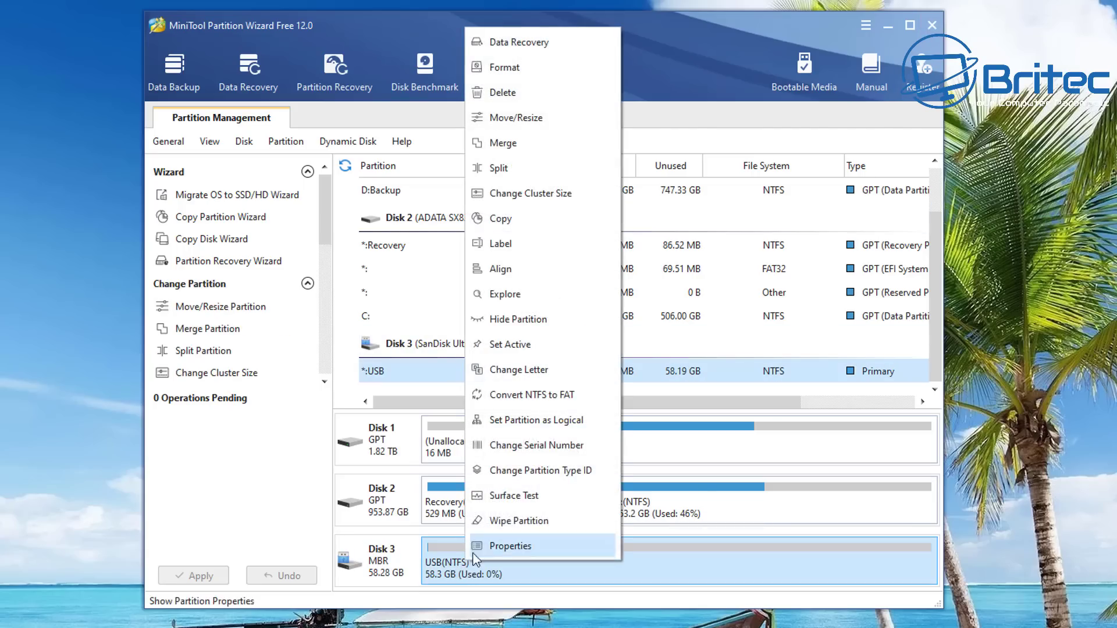
left_click(539, 375)
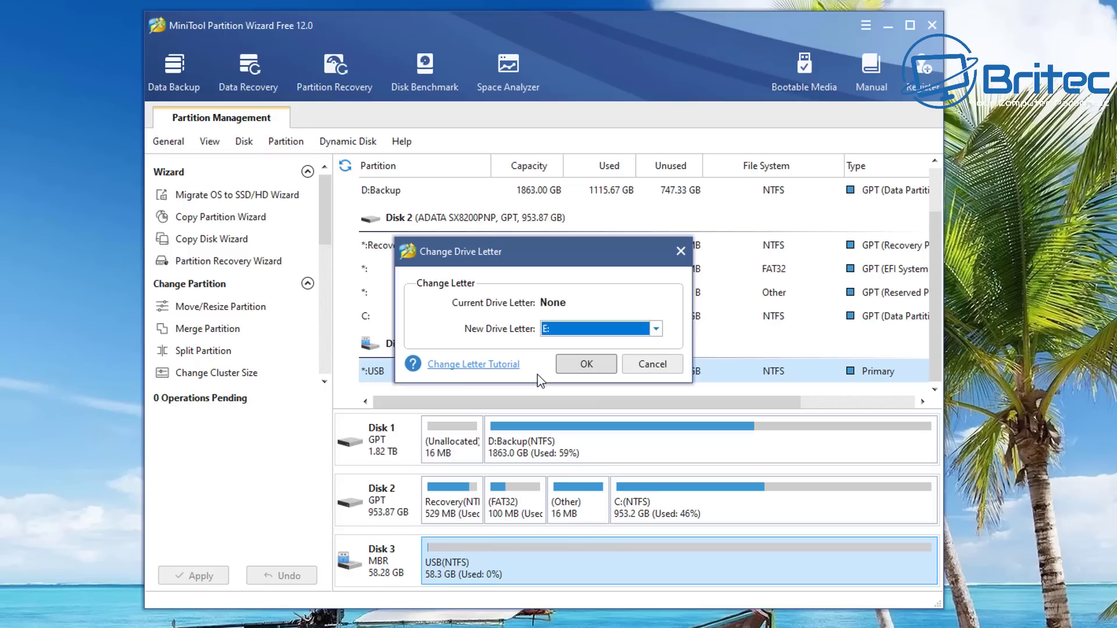
left_click(577, 365)
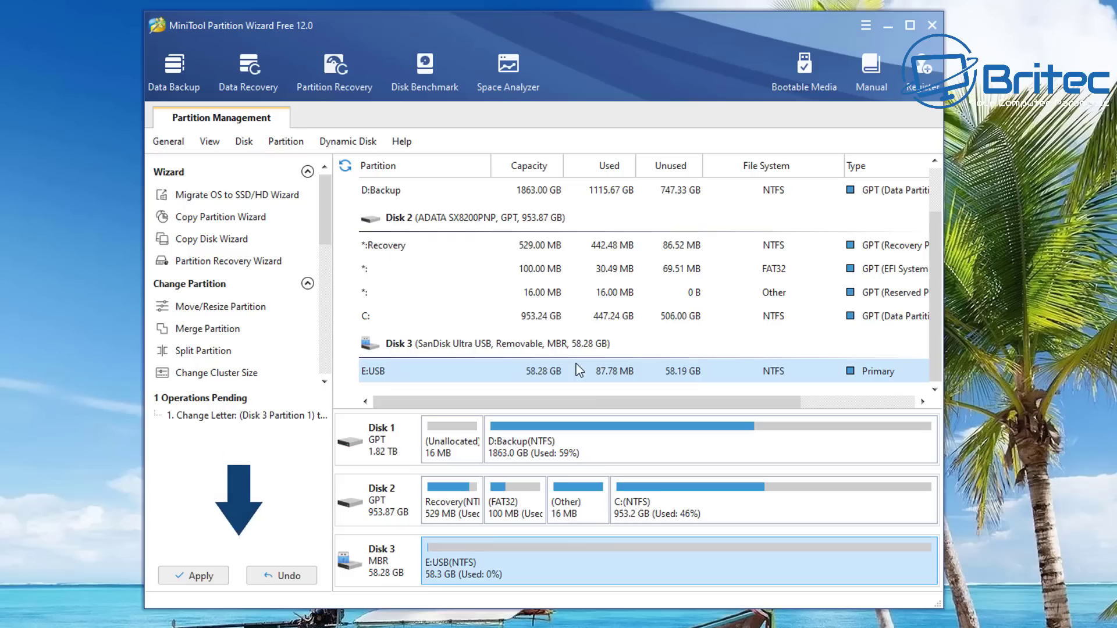
left_click(196, 582)
left_click(520, 353)
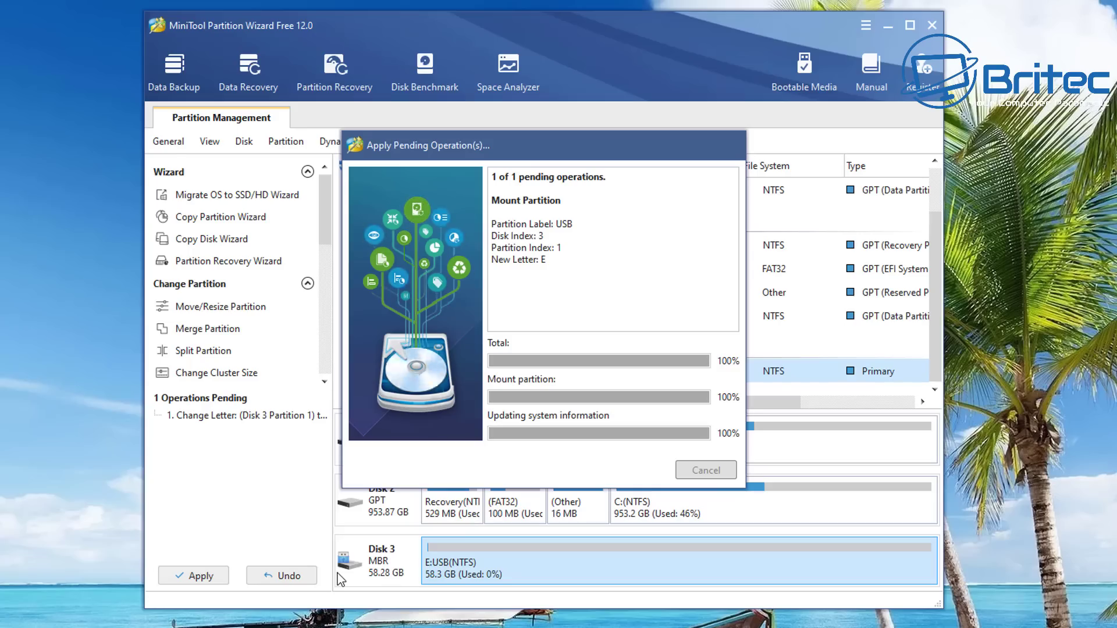
Switch to File Explorer to check the drives listed in This PC, and minimise its window.
key("super+e")
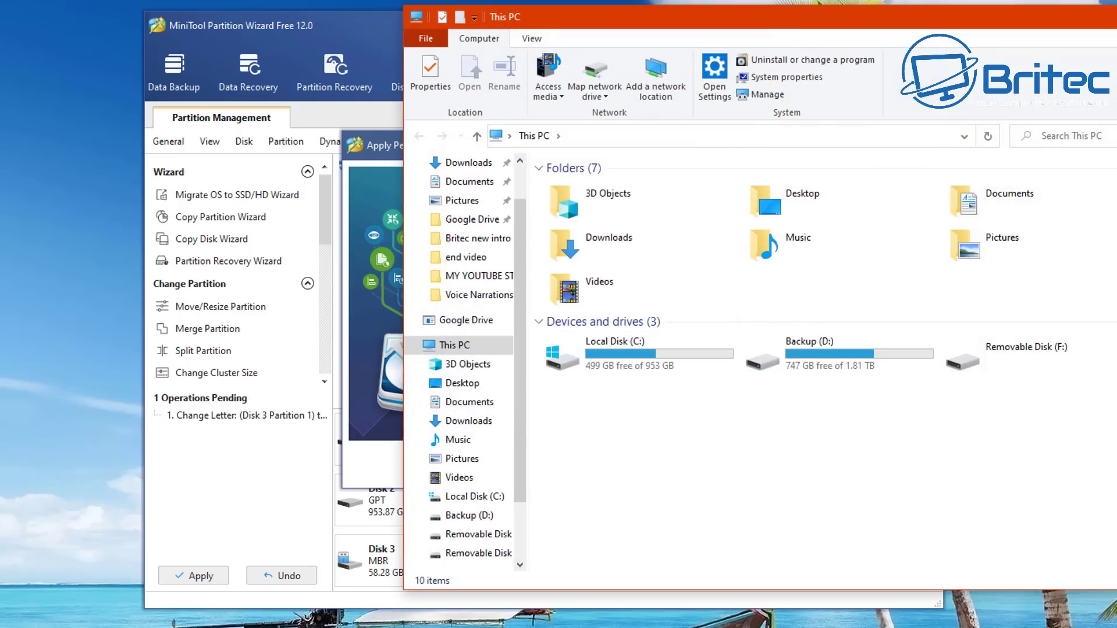
left_click_drag(997, 22, 748, 41)
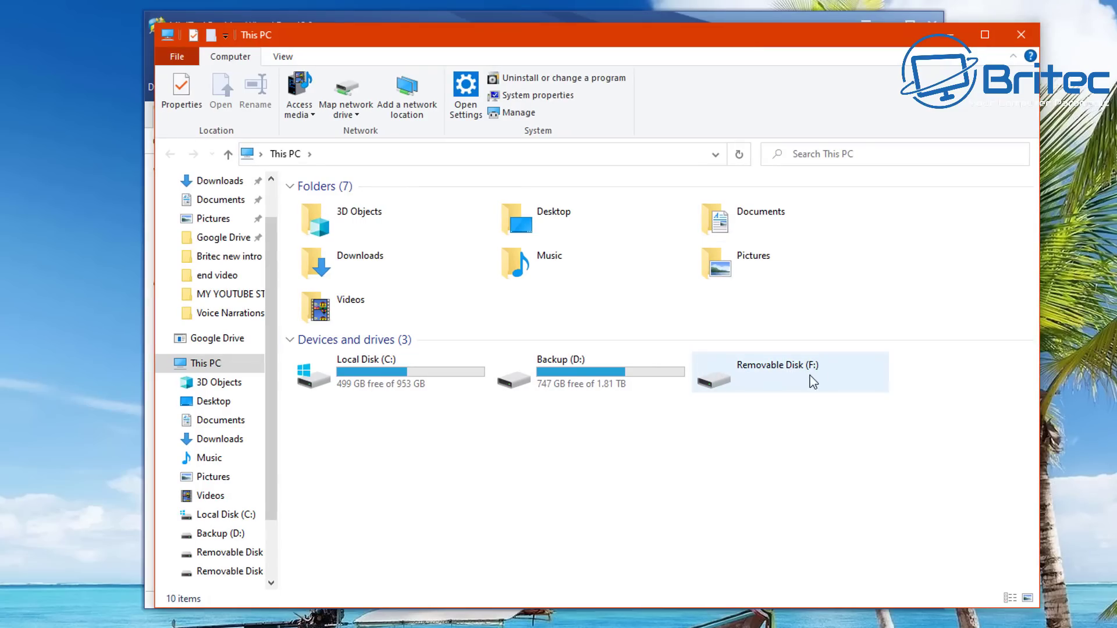
left_click(950, 35)
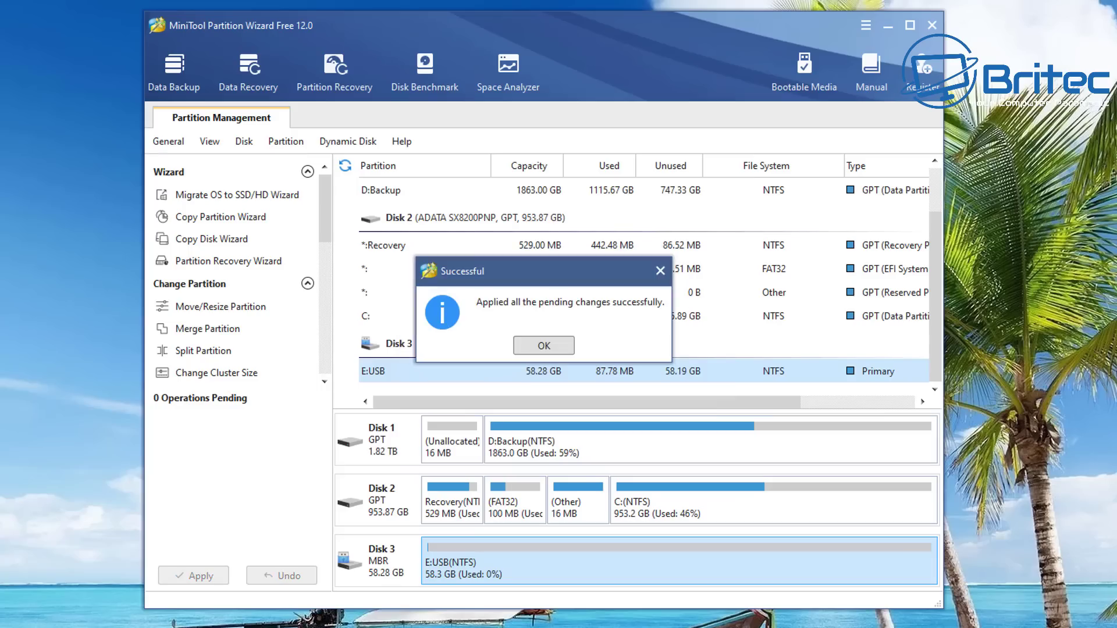
Dismiss the completion message and refresh the drives shown in This PC in File Explorer.
left_click(559, 345)
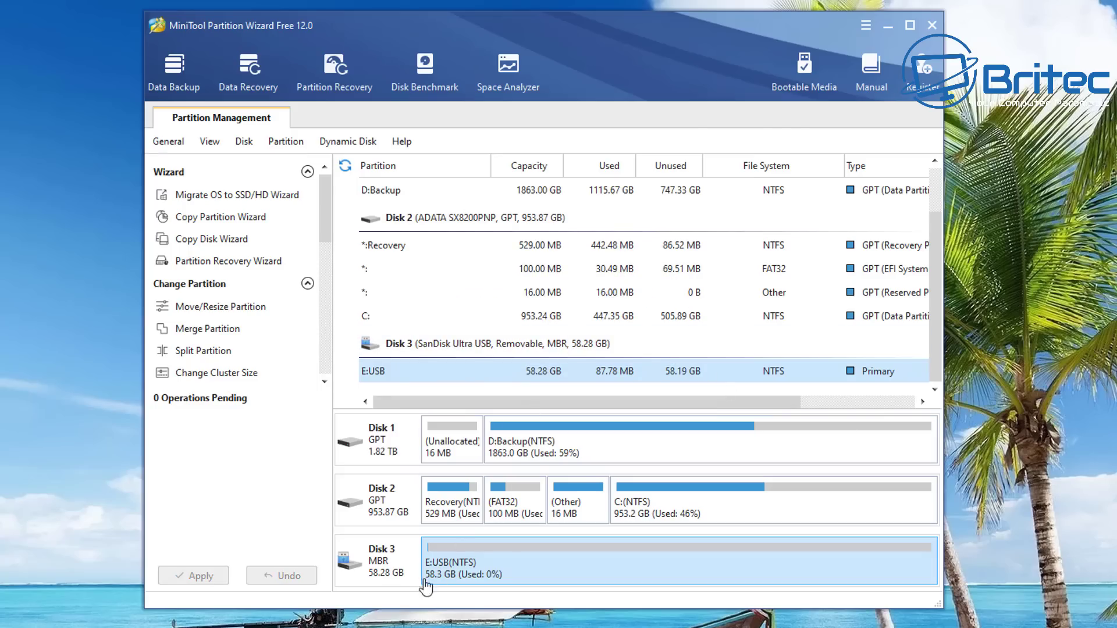
key("super+e")
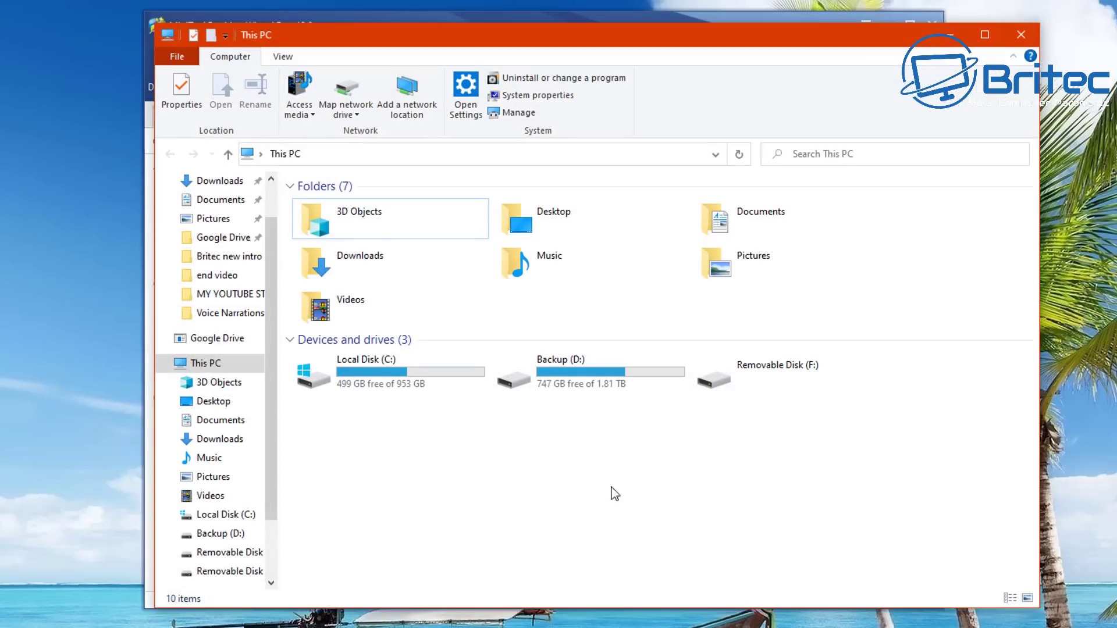
right_click(675, 487)
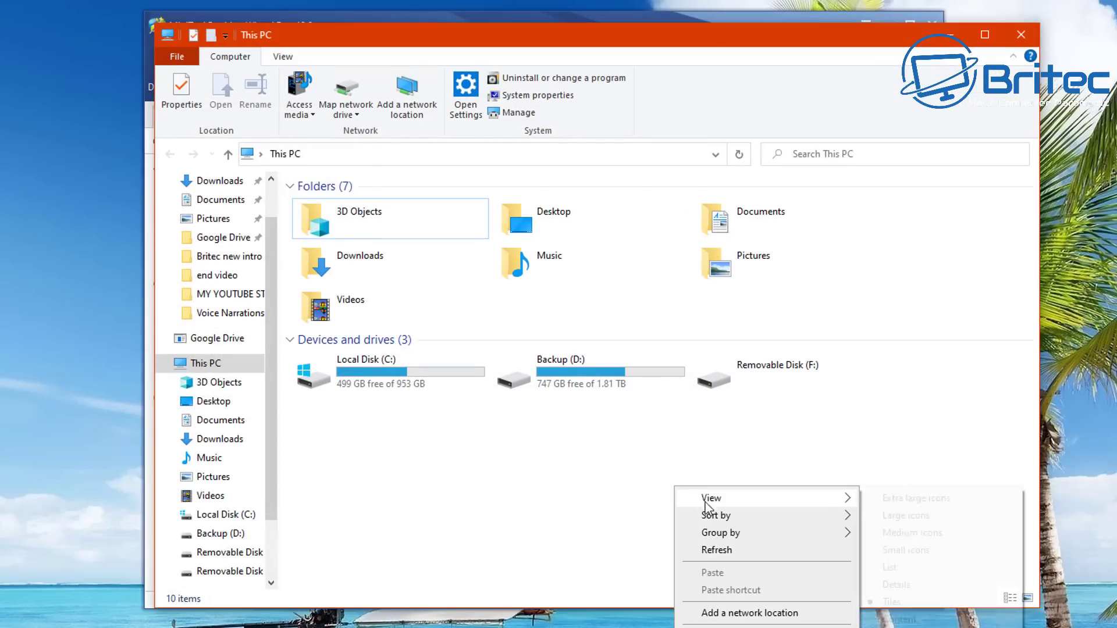
left_click(736, 551)
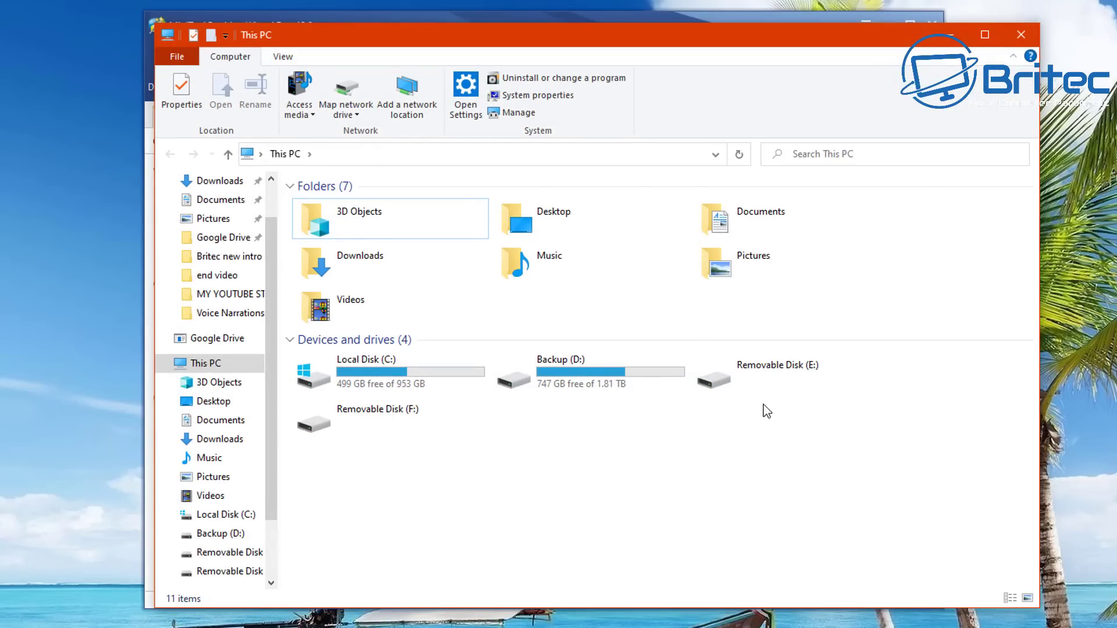
right_click(642, 455)
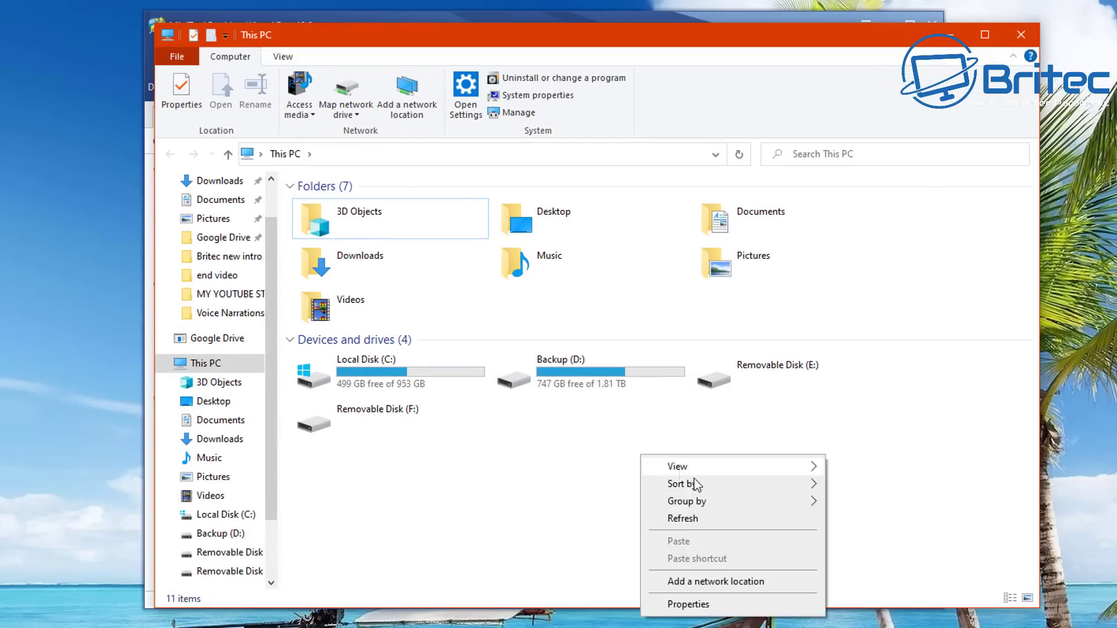
left_click(696, 517)
Try to open Removable Disk (E:), and close File Explorer.
left_click(766, 383)
double_click(766, 384)
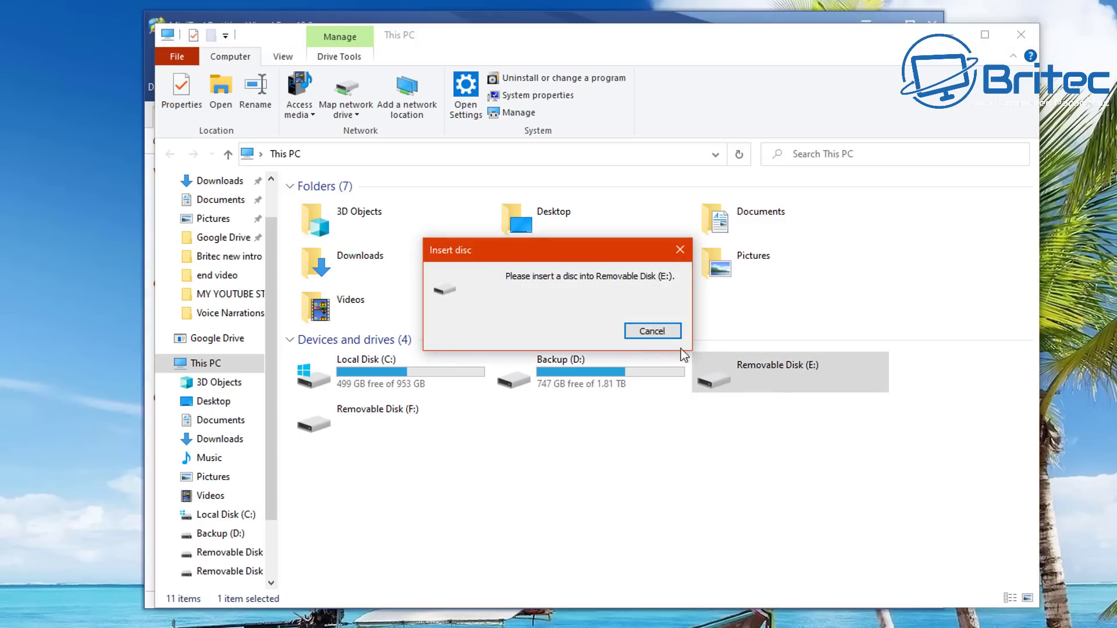
left_click(652, 331)
left_click(653, 332)
left_click(1021, 34)
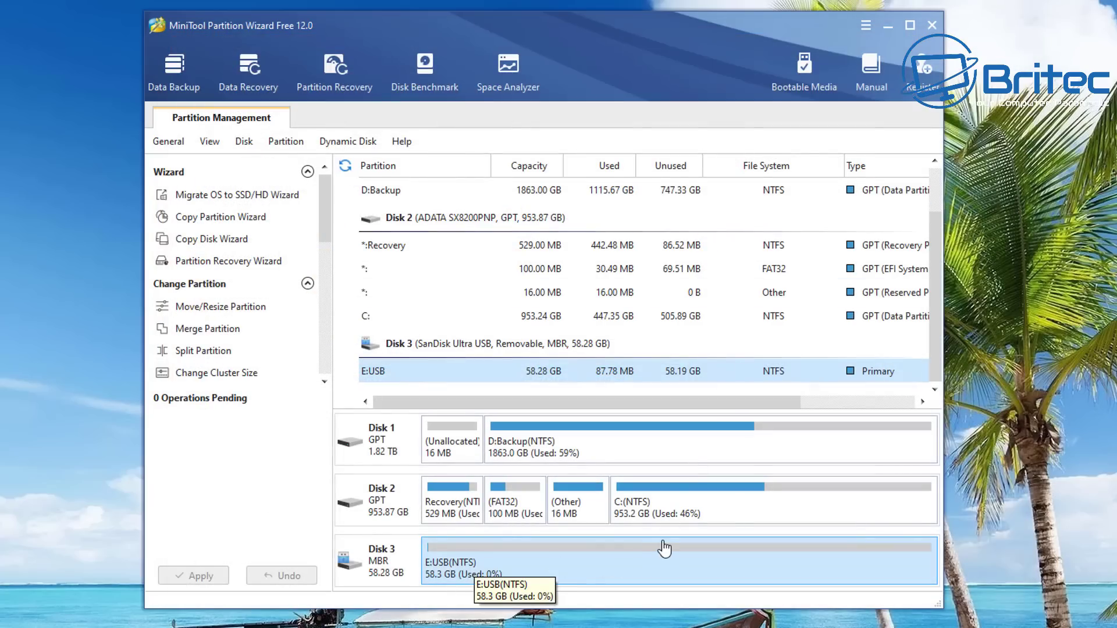
Exit MiniTool Partition Wizard.
left_click(933, 36)
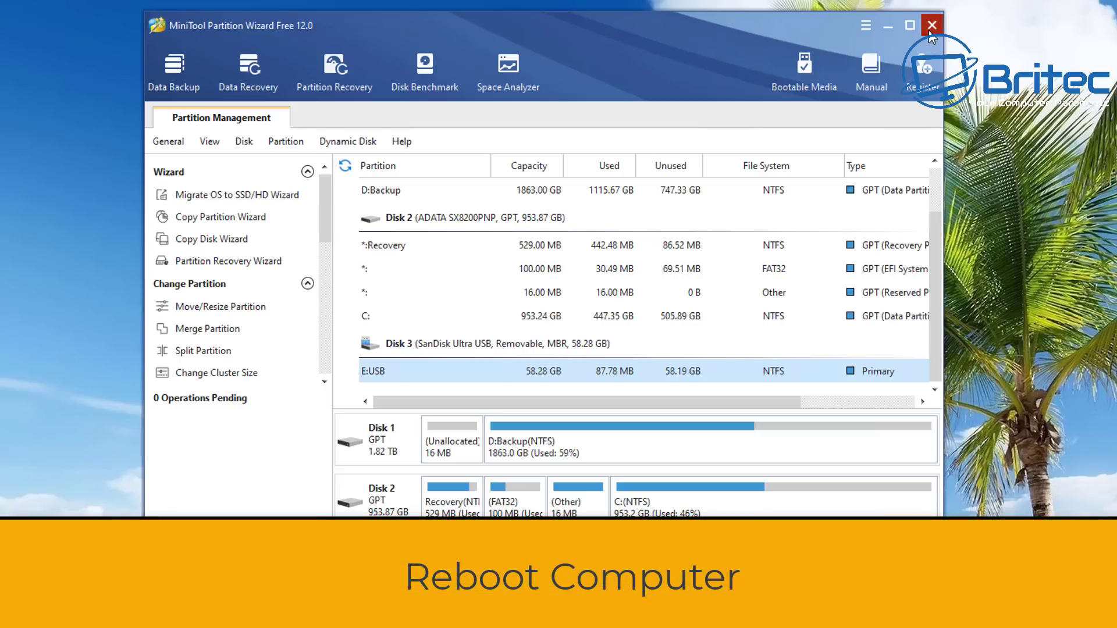
left_click(509, 347)
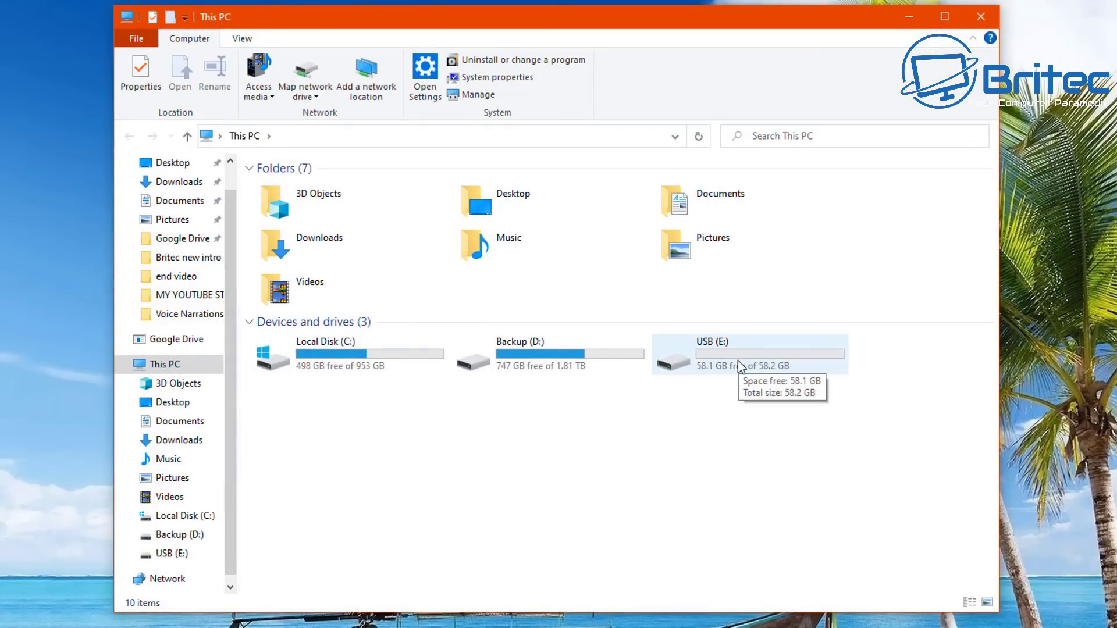
Open the USB (E:) drive from This PC in File Explorer, and view the drive's properties.
double_click(722, 358)
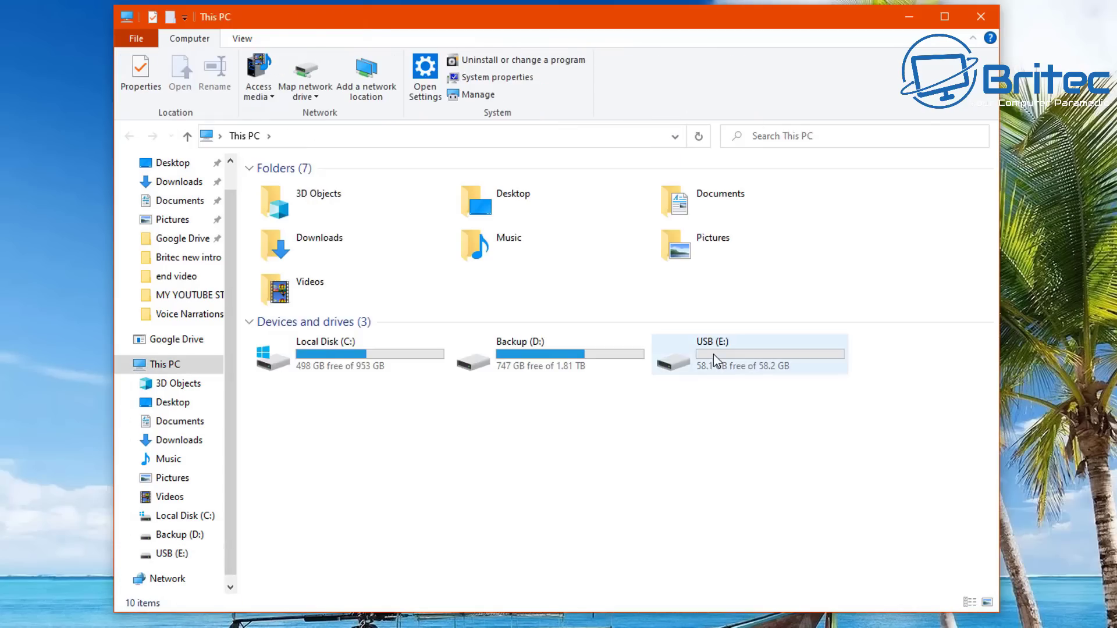
right_click(713, 354)
left_click(960, 479)
left_click_drag(822, 315, 538, 199)
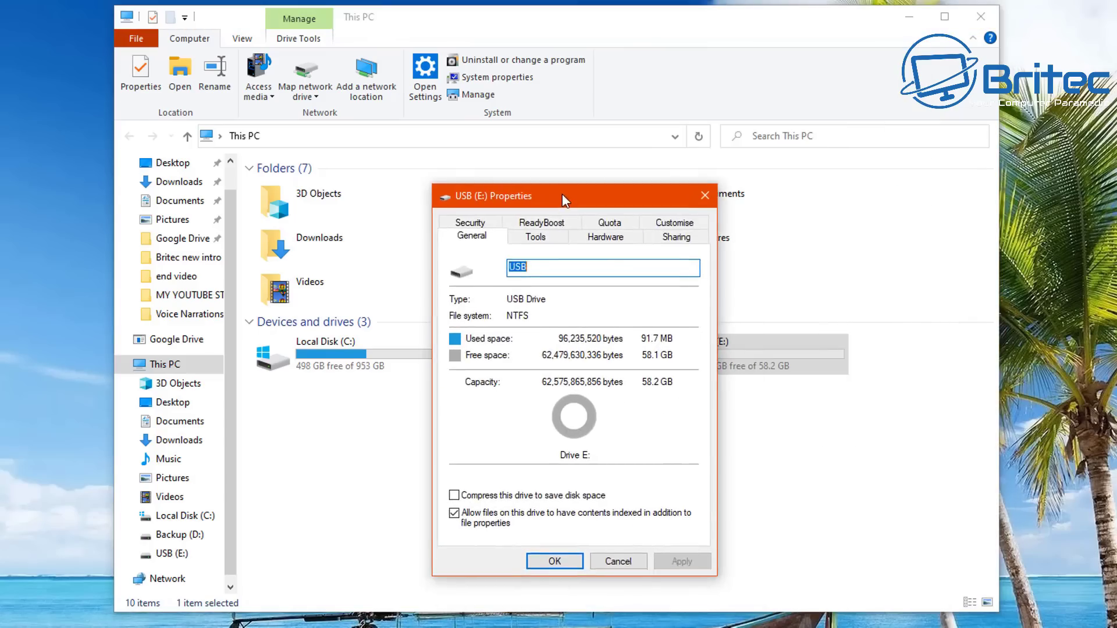
Scan and repair the USB (E:) drive with the error checking tool, and close its properties.
left_click(534, 240)
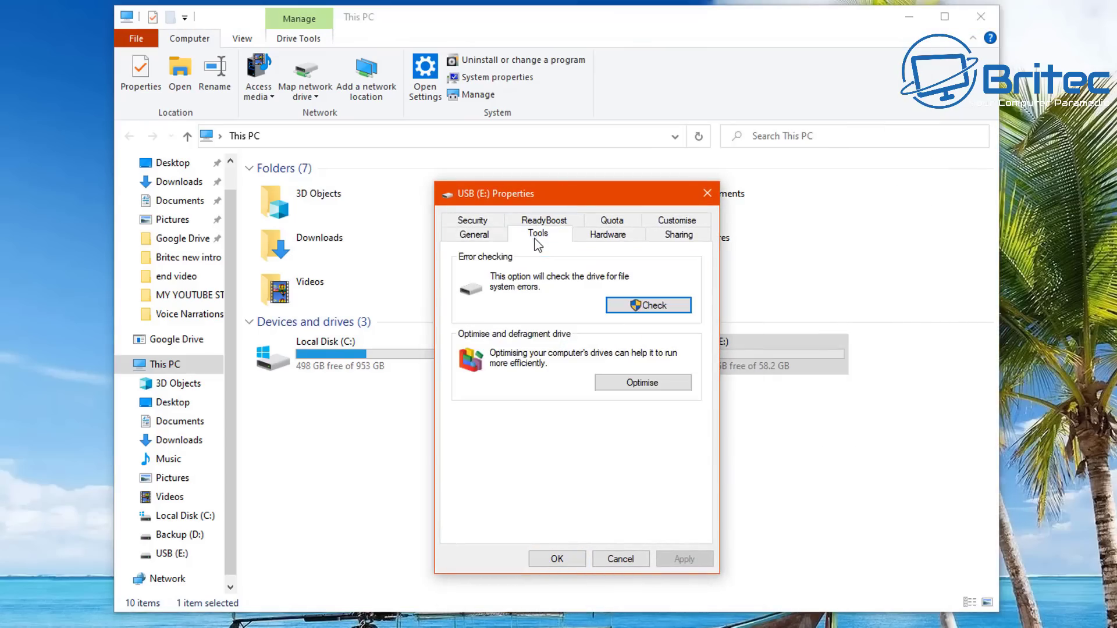
left_click(646, 306)
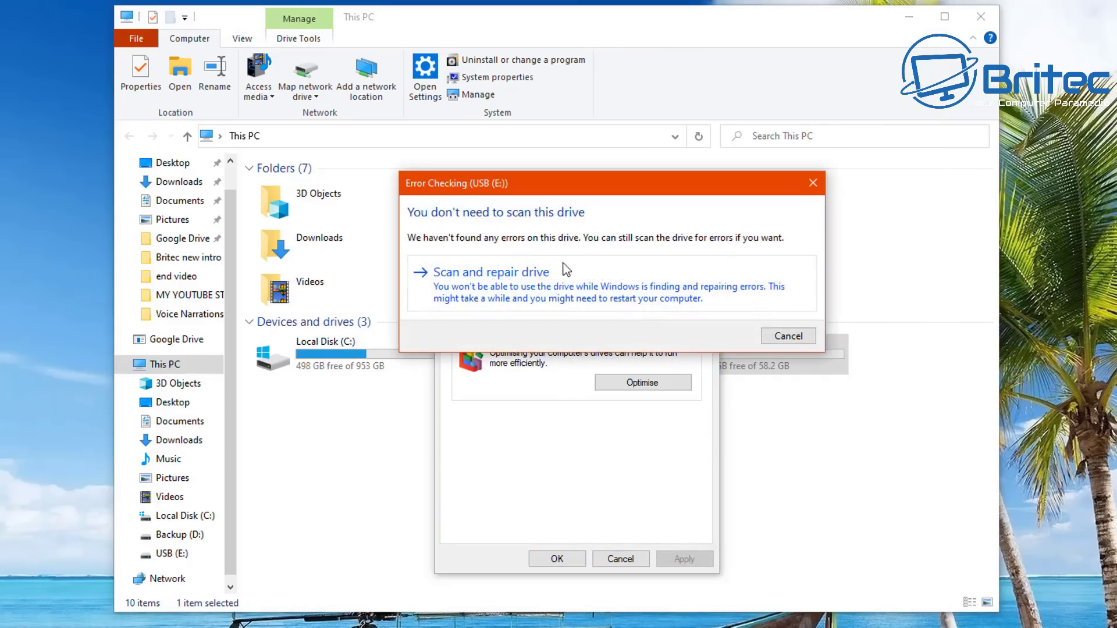
left_click_drag(601, 175, 573, 226)
left_click(507, 336)
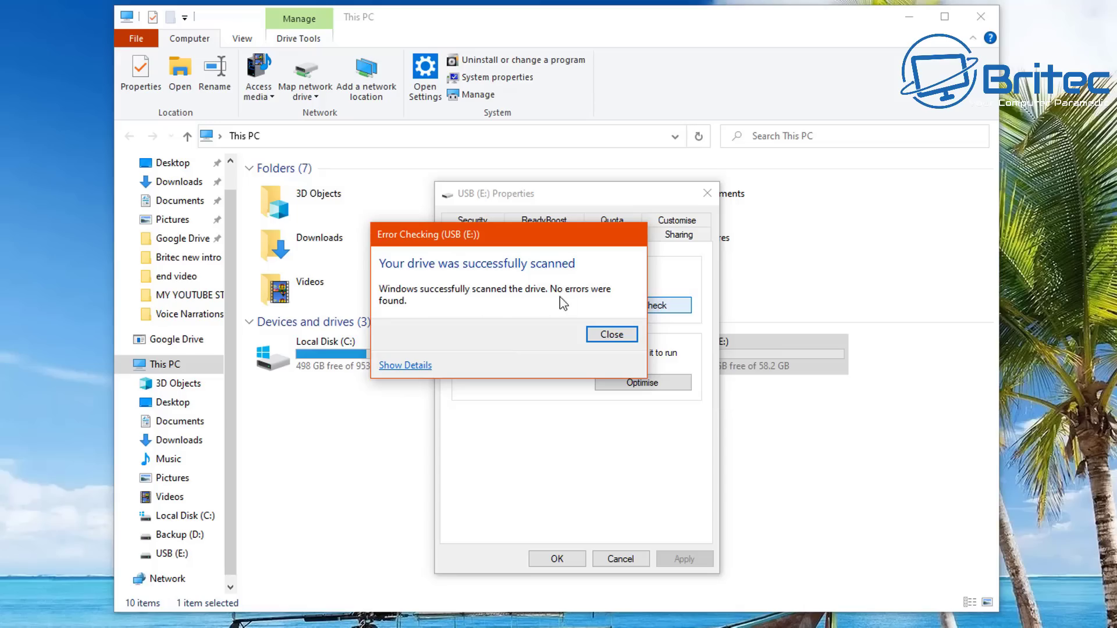
left_click(623, 338)
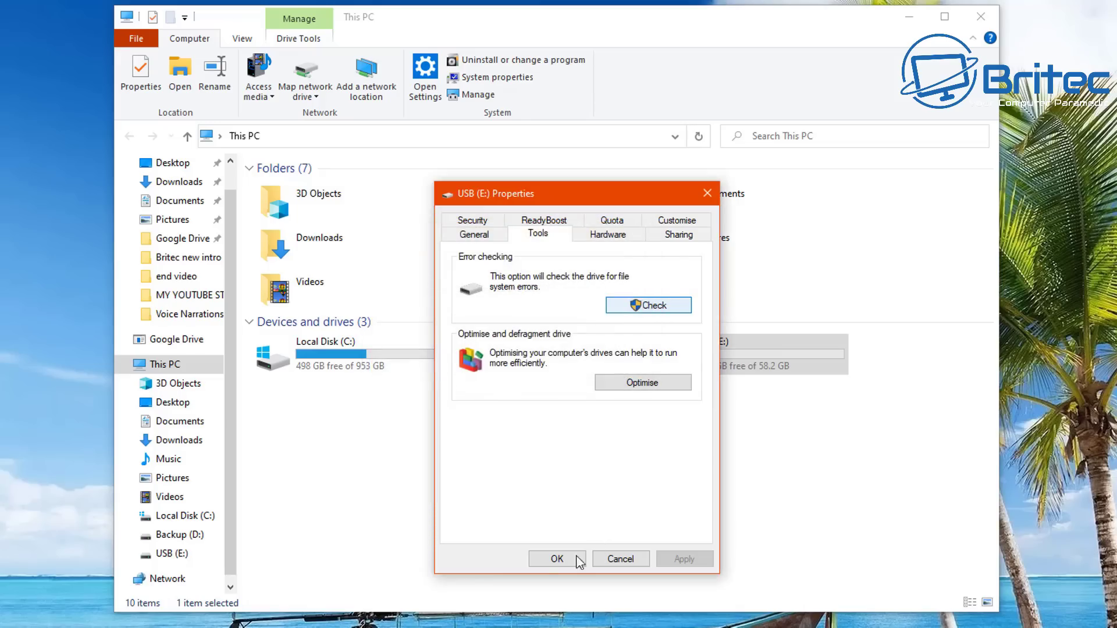
left_click(555, 560)
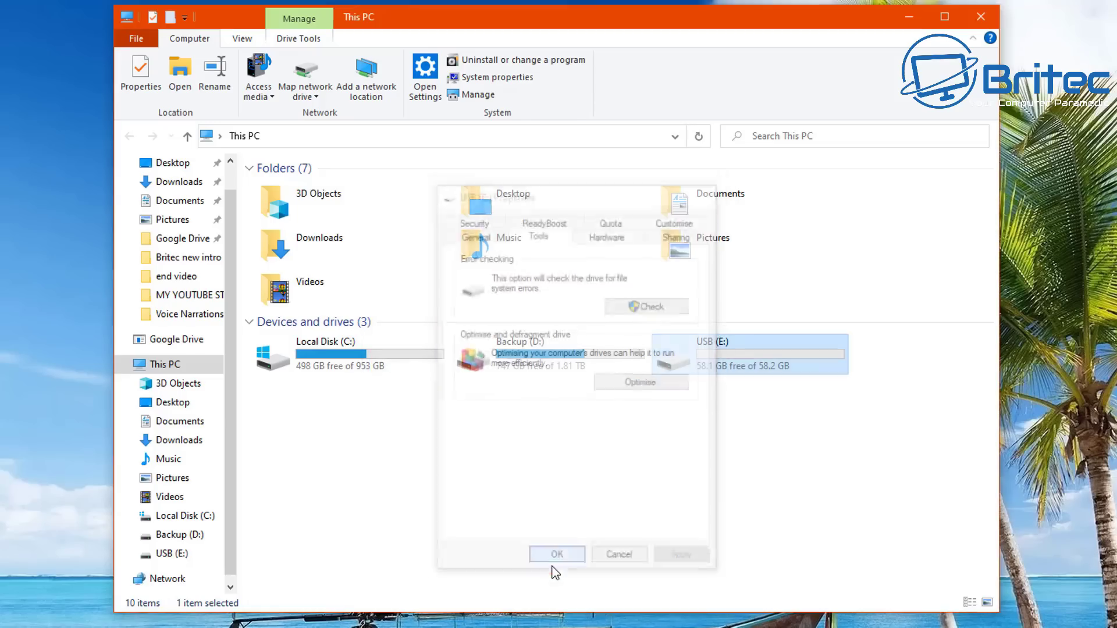
Open the USB (E:) drive and set Folder Options to hide protected operating system files, and close File Explorer.
double_click(720, 373)
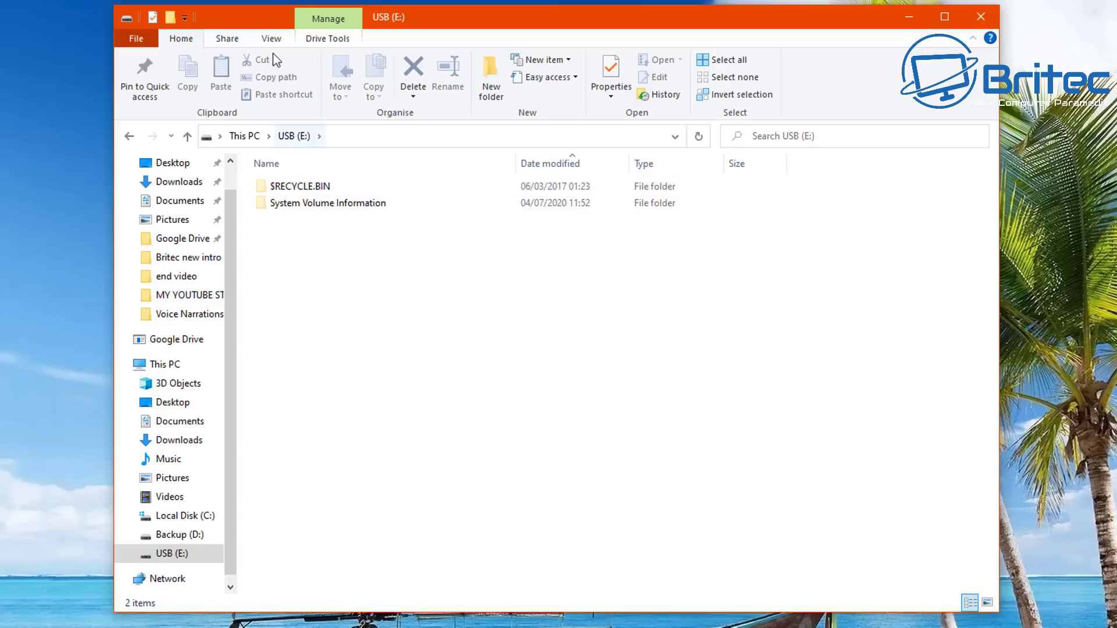
left_click(271, 39)
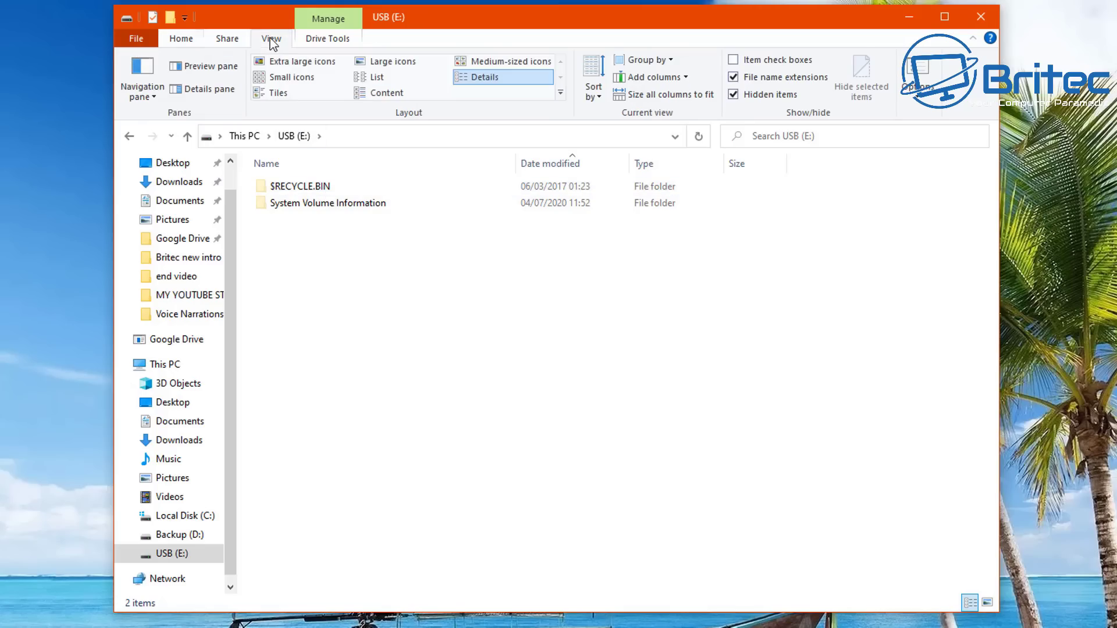
left_click(913, 93)
left_click_drag(357, 179, 657, 177)
left_click(492, 205)
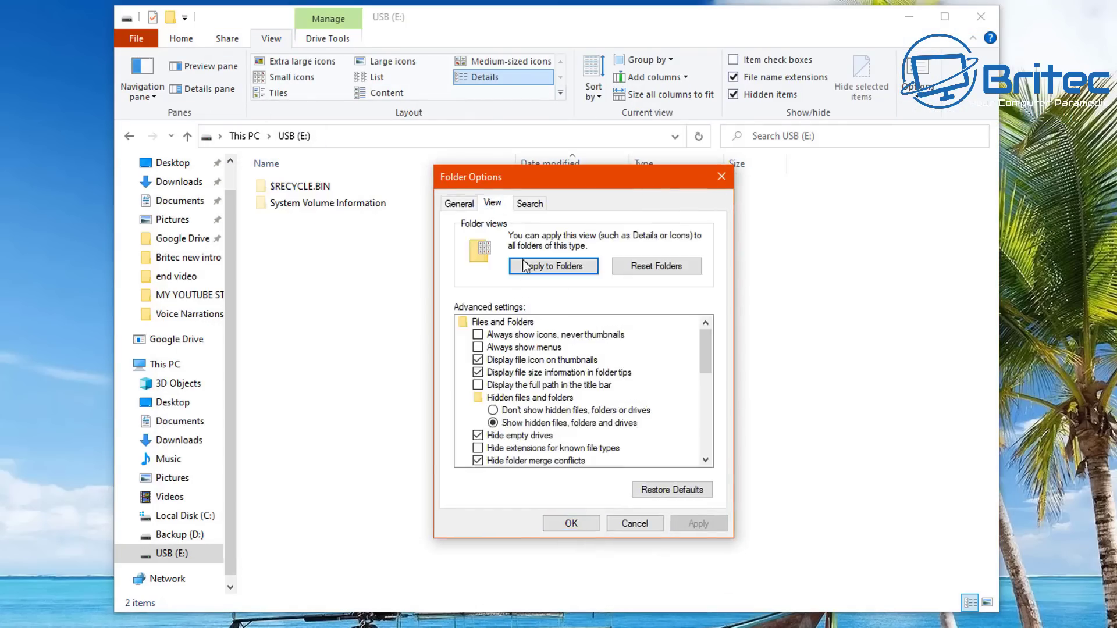
scroll(527, 442, "down", 1)
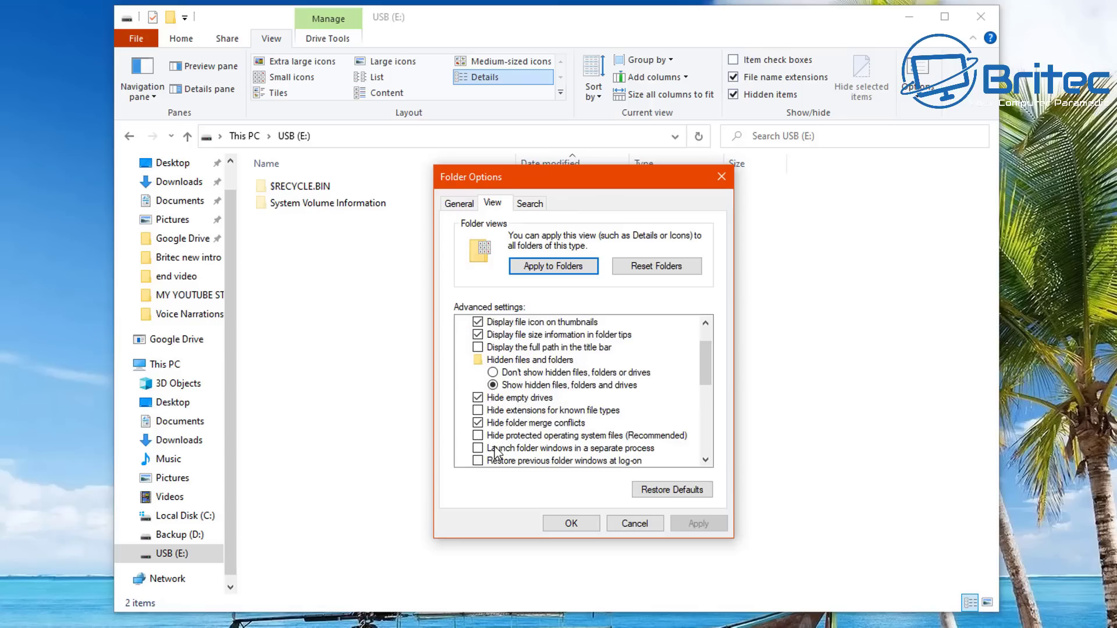
left_click(478, 436)
left_click(702, 523)
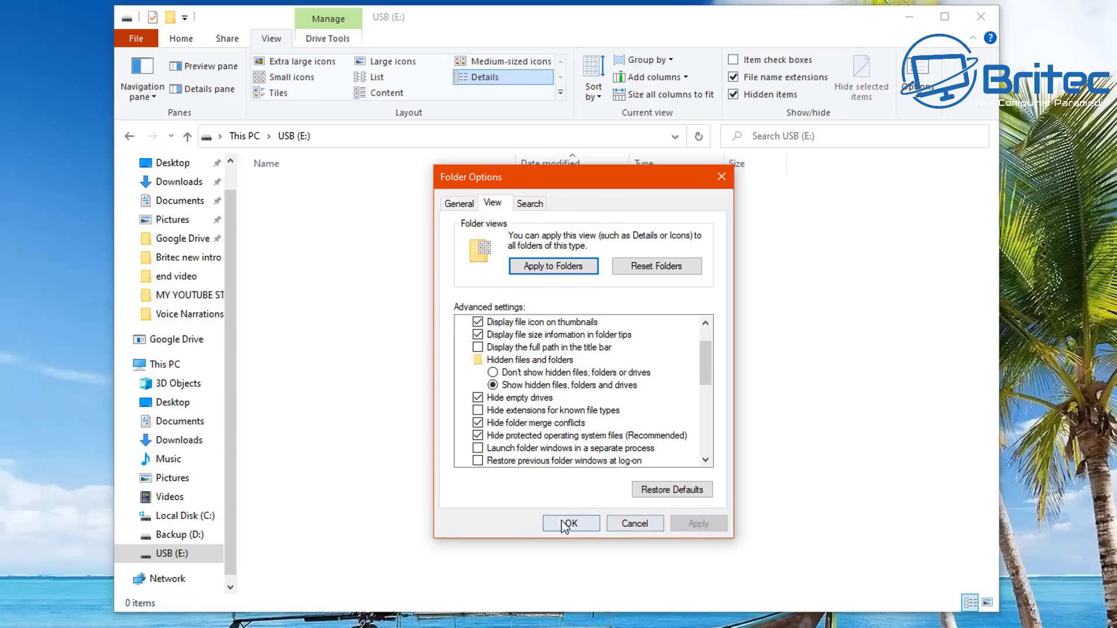
left_click(571, 524)
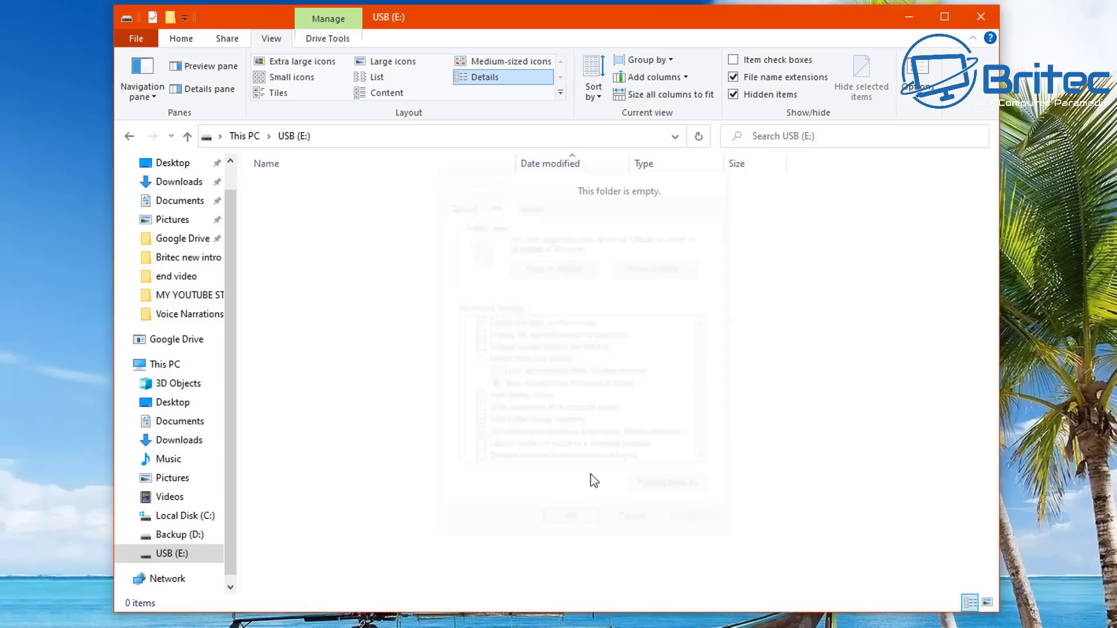
left_click(129, 136)
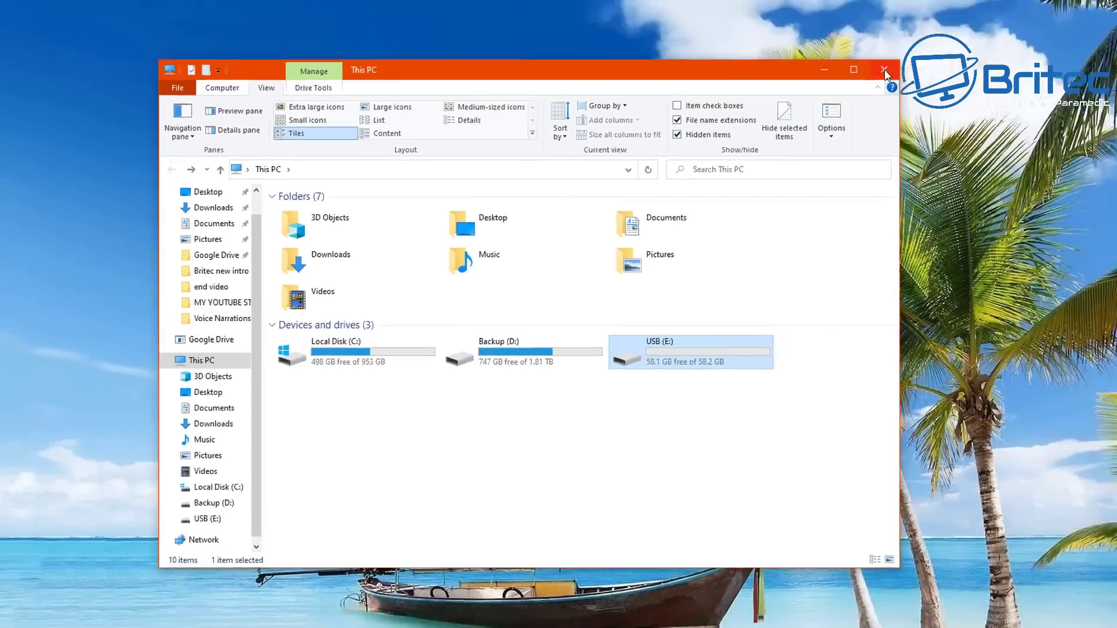
left_click(981, 18)
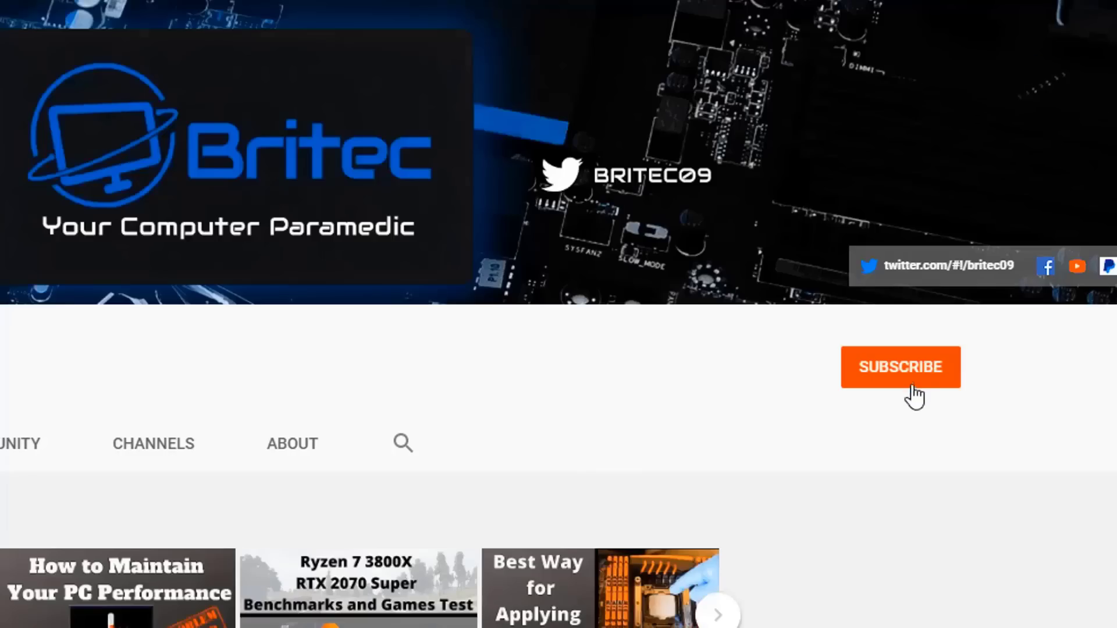
Switch to YouTube, subscribe to the Britec channel and set its notifications to All.
left_click(913, 390)
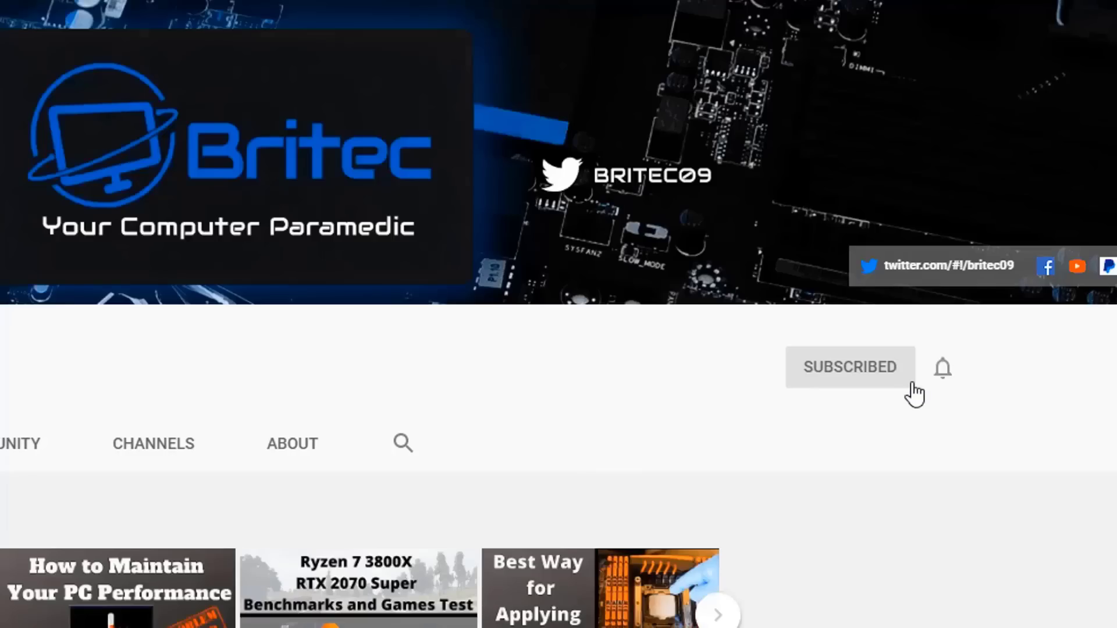
left_click(943, 372)
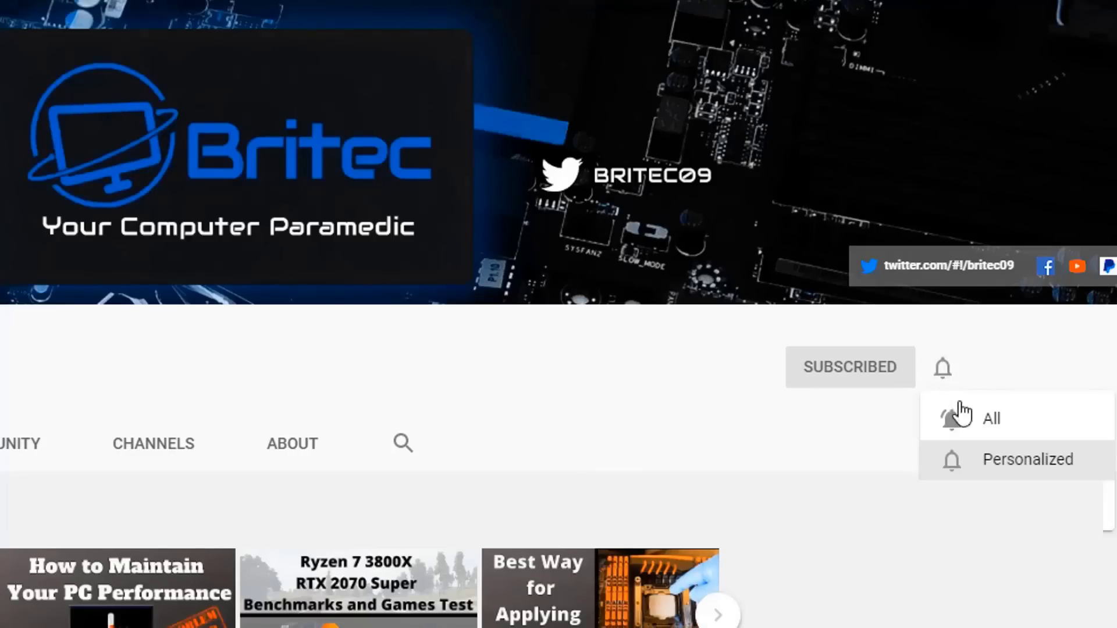
left_click(973, 426)
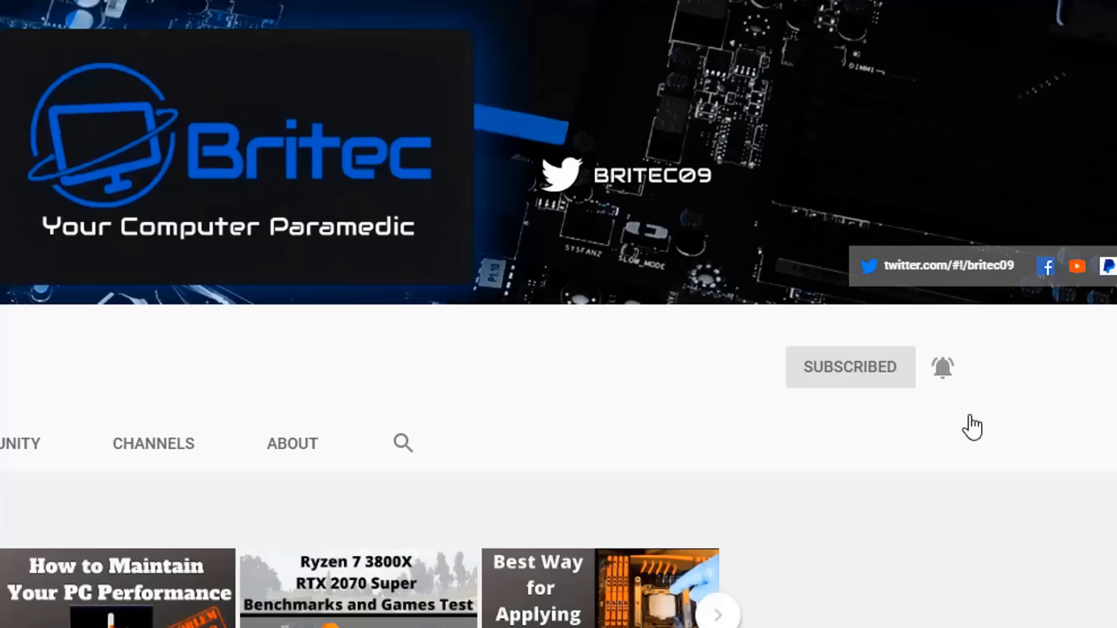